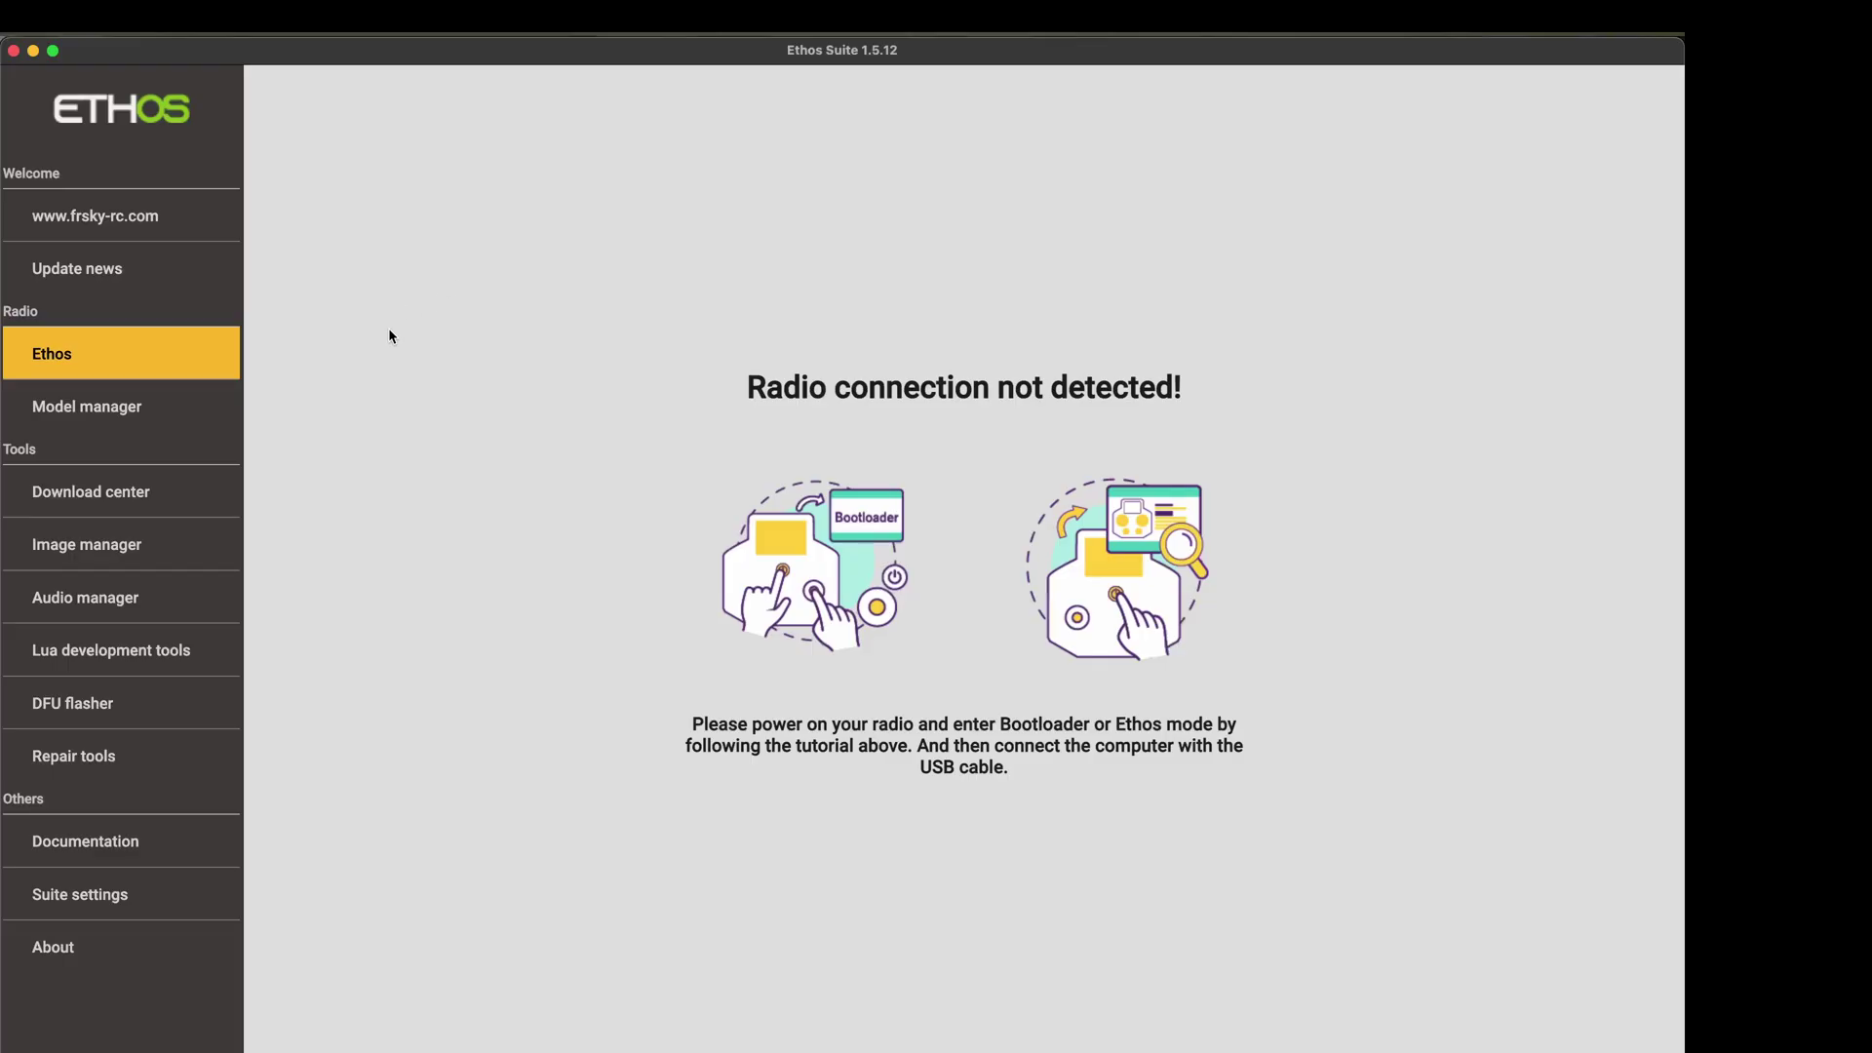
Open the suite settings, keep Github as the server location, and look through the debug options.
left_click(103, 906)
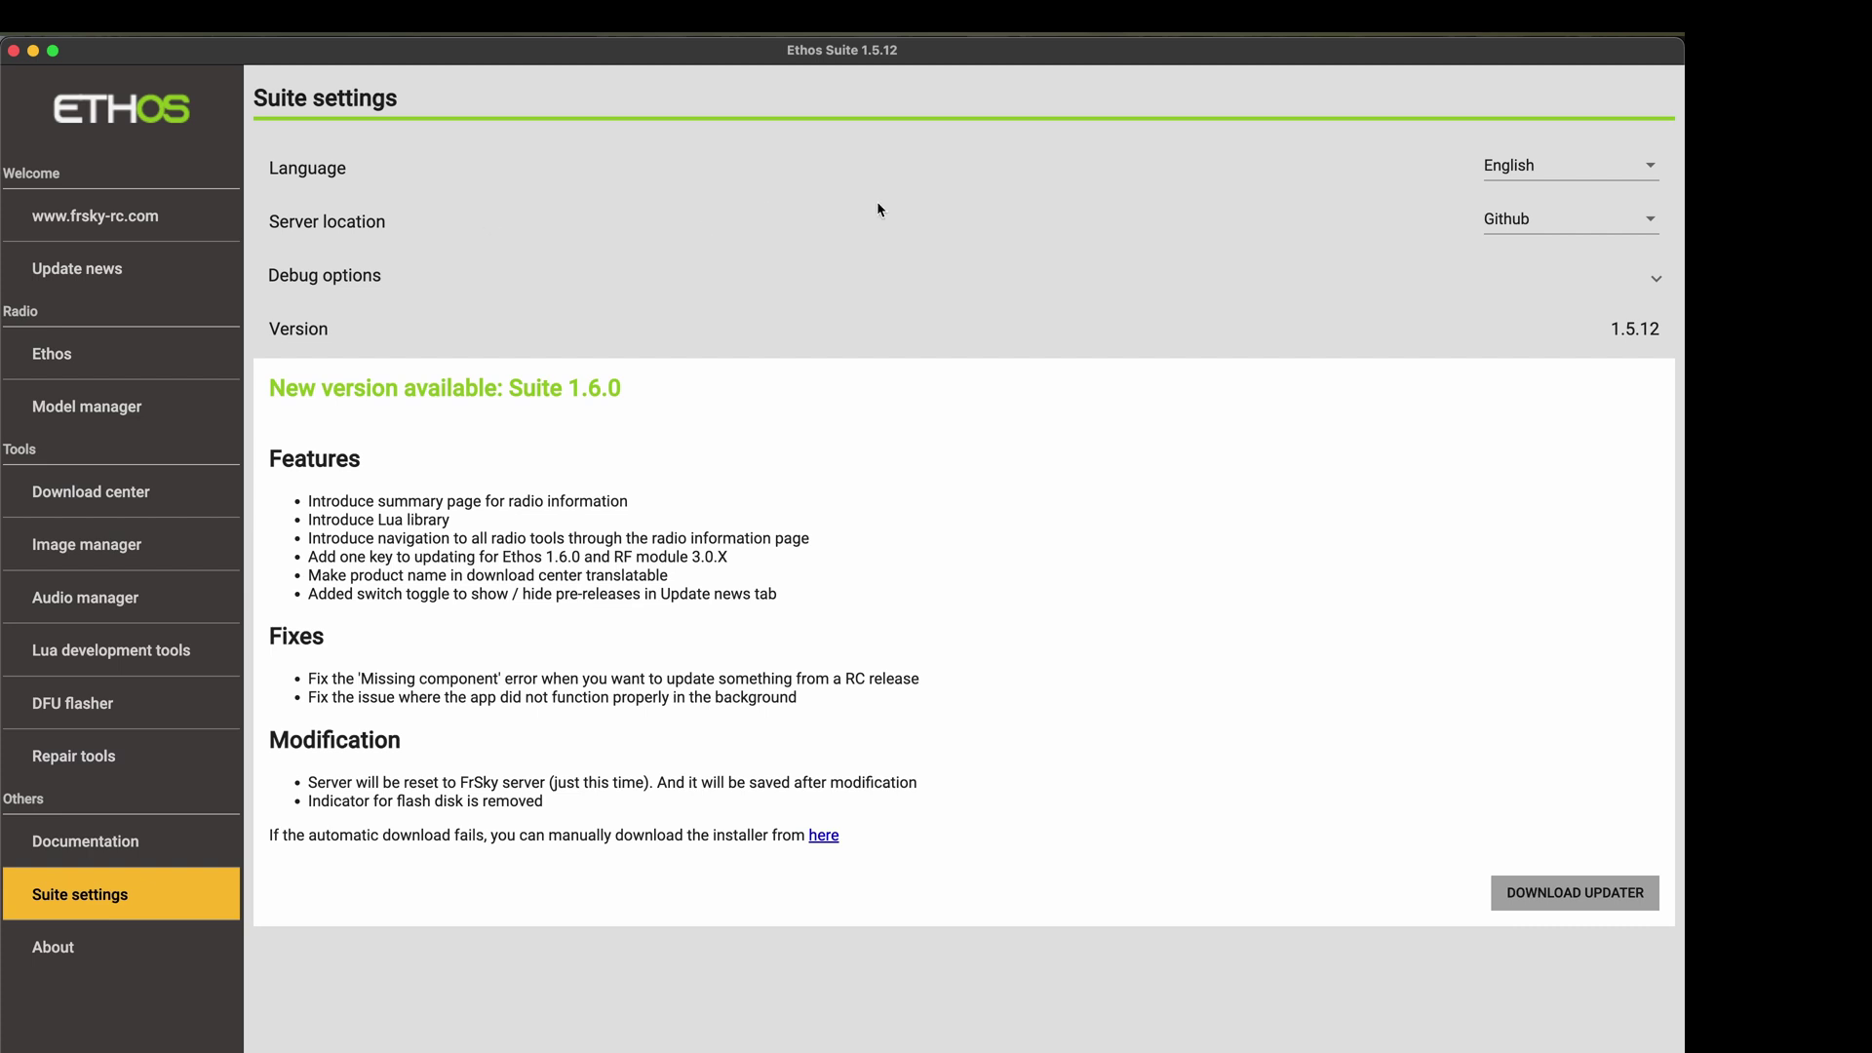
left_click(1540, 221)
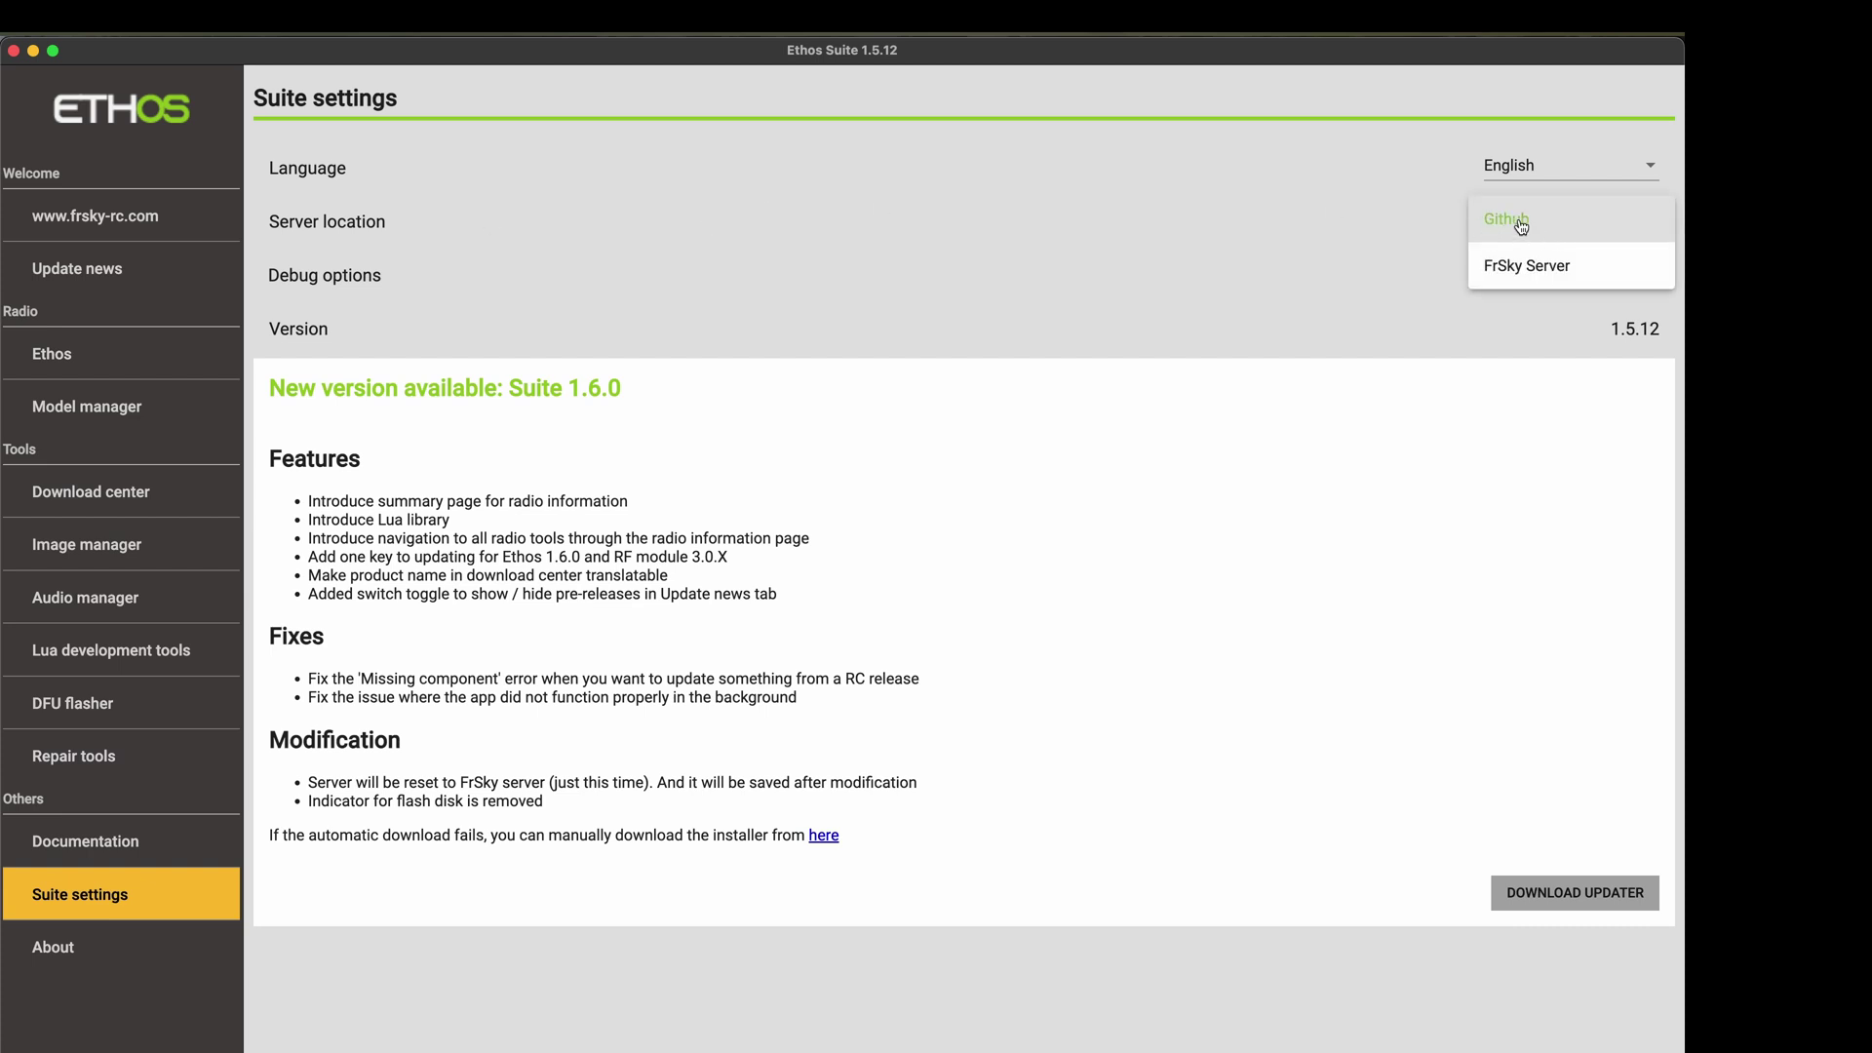
left_click(1522, 227)
left_click(1172, 273)
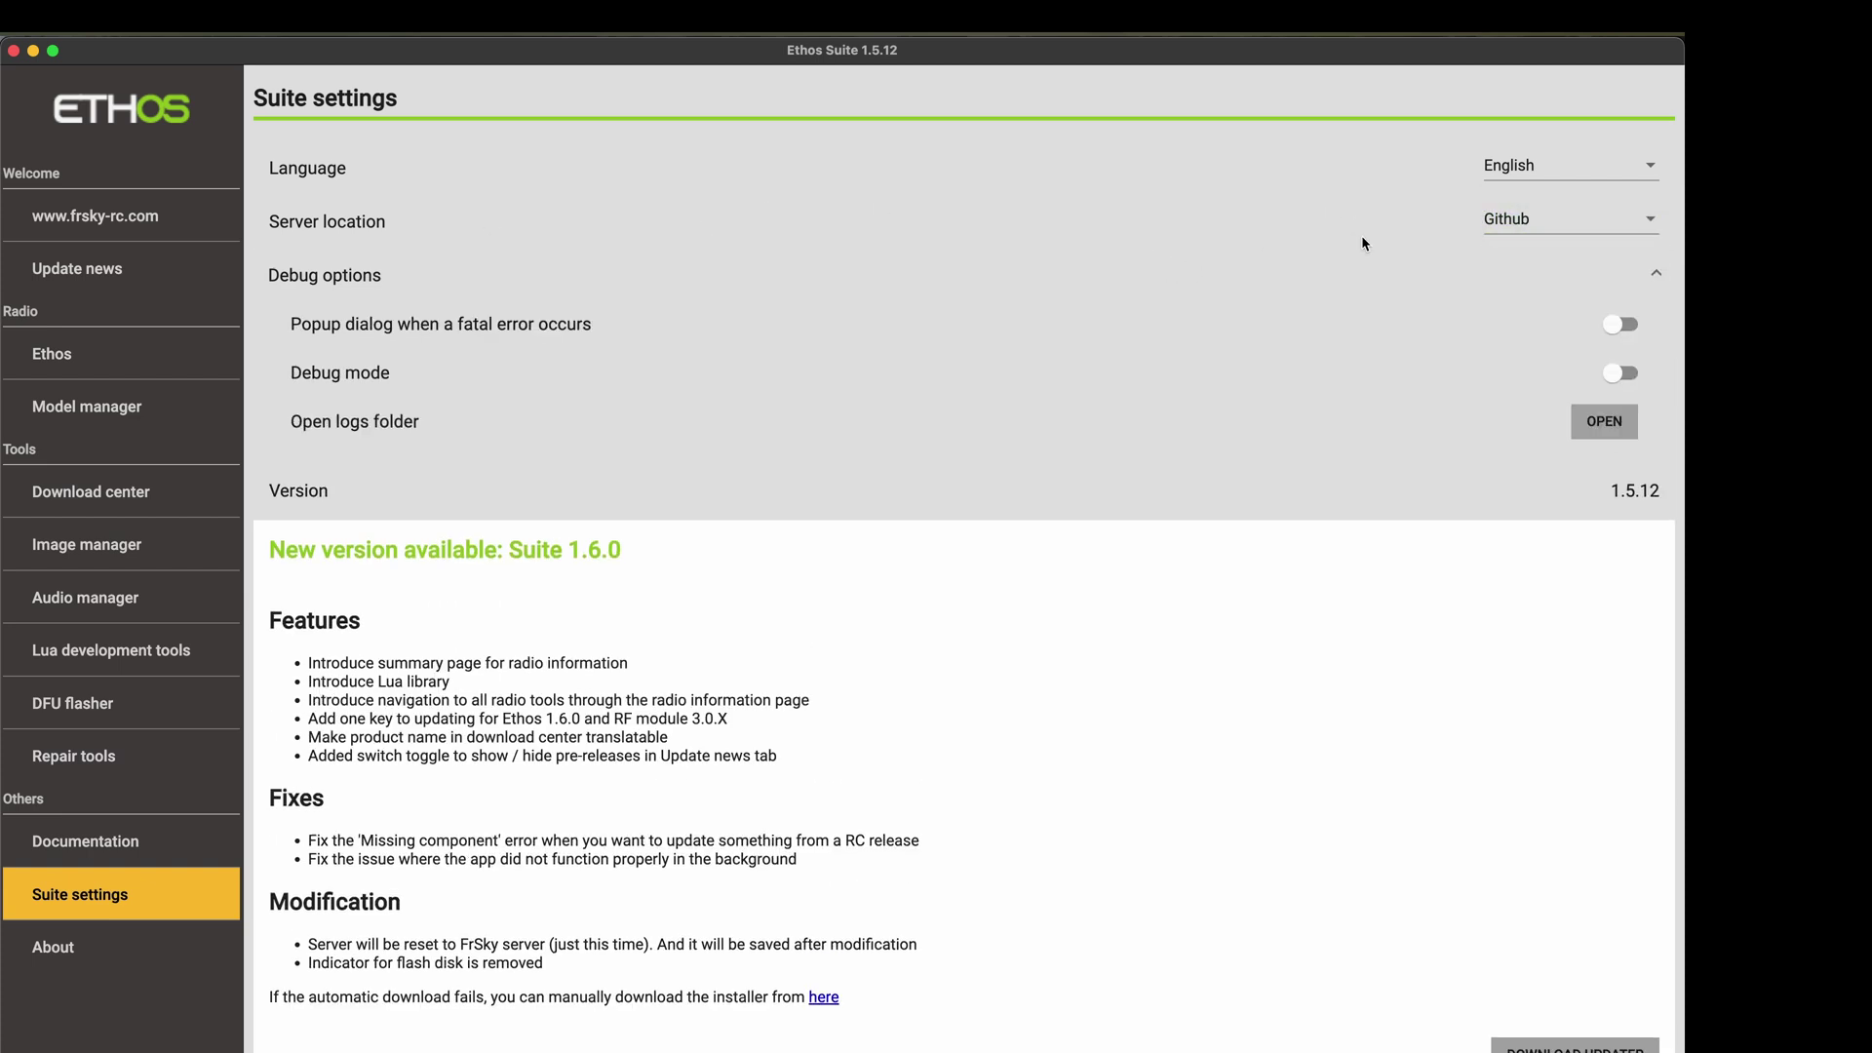
left_click(1288, 273)
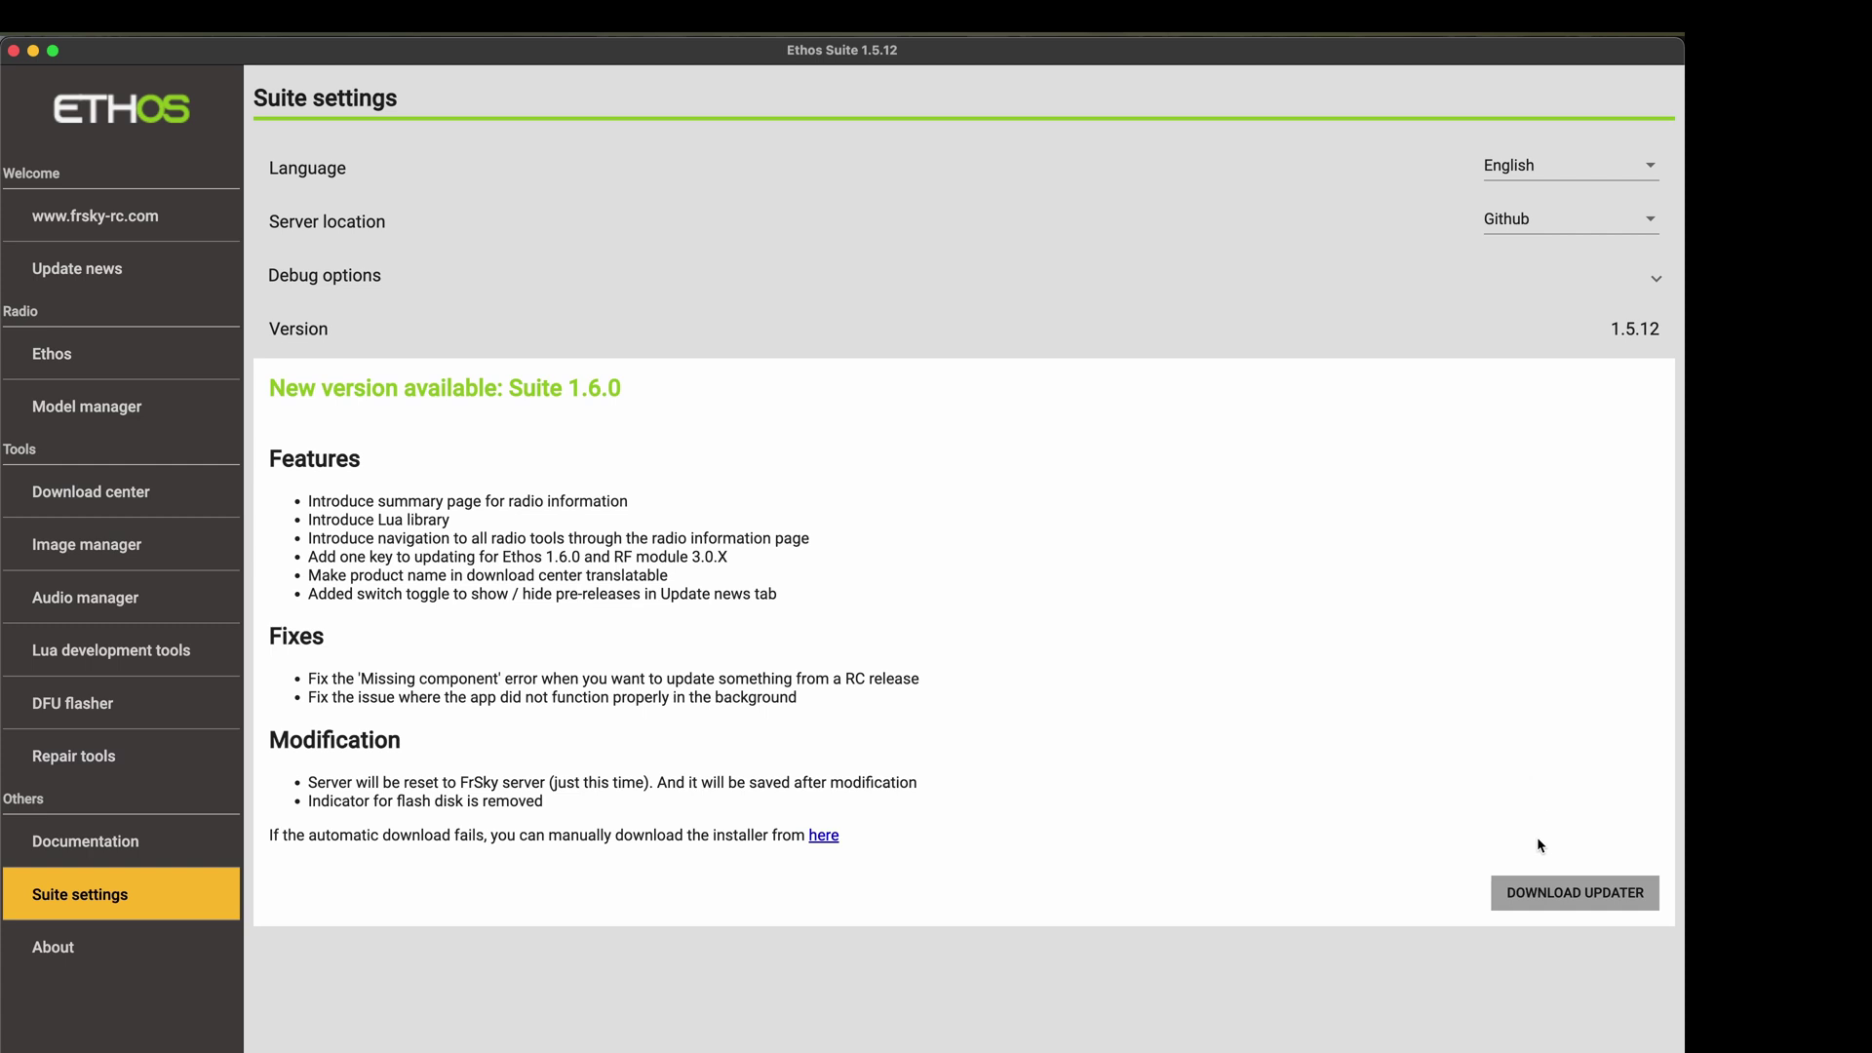
Download the Suite 1.6.0 updater and start its installation.
left_click(1523, 890)
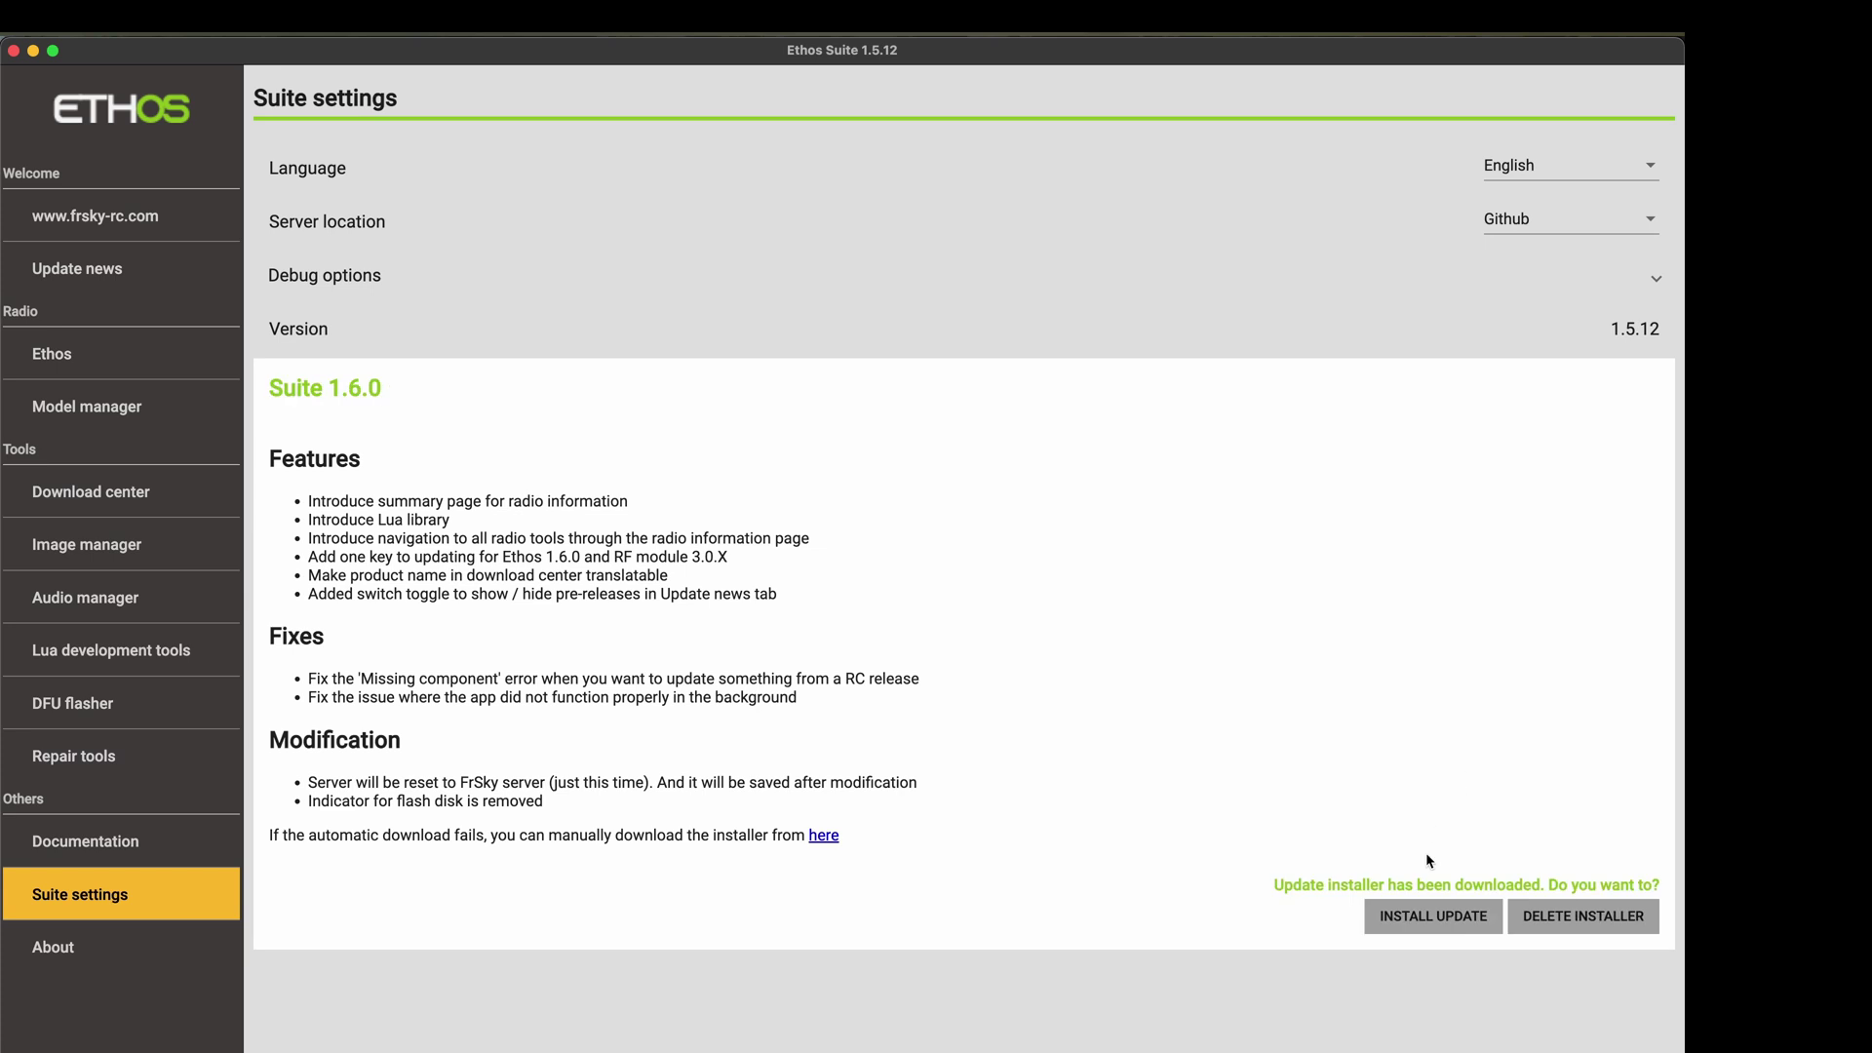
left_click(1420, 919)
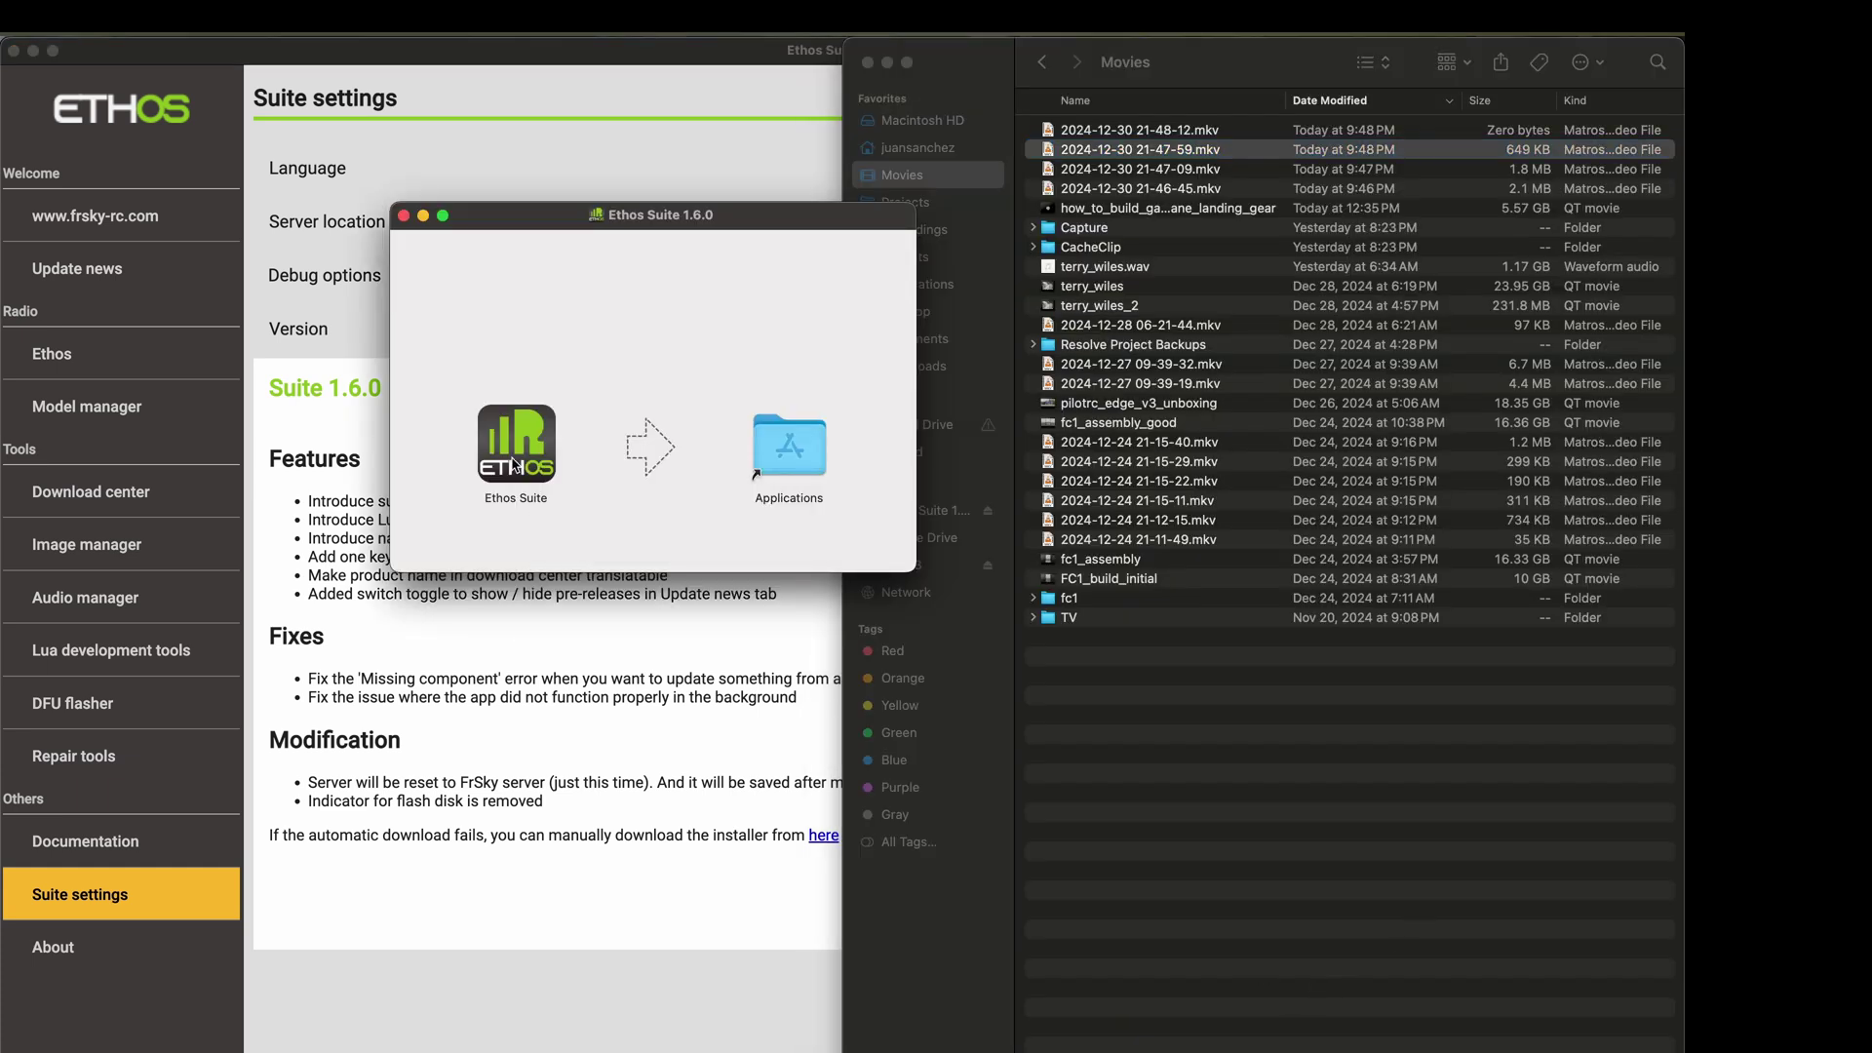
Quit the running Ethos Suite and replace the older copy in the Applications folder with version 1.6.0.
left_click_drag(514, 465, 774, 456)
left_click(1182, 127)
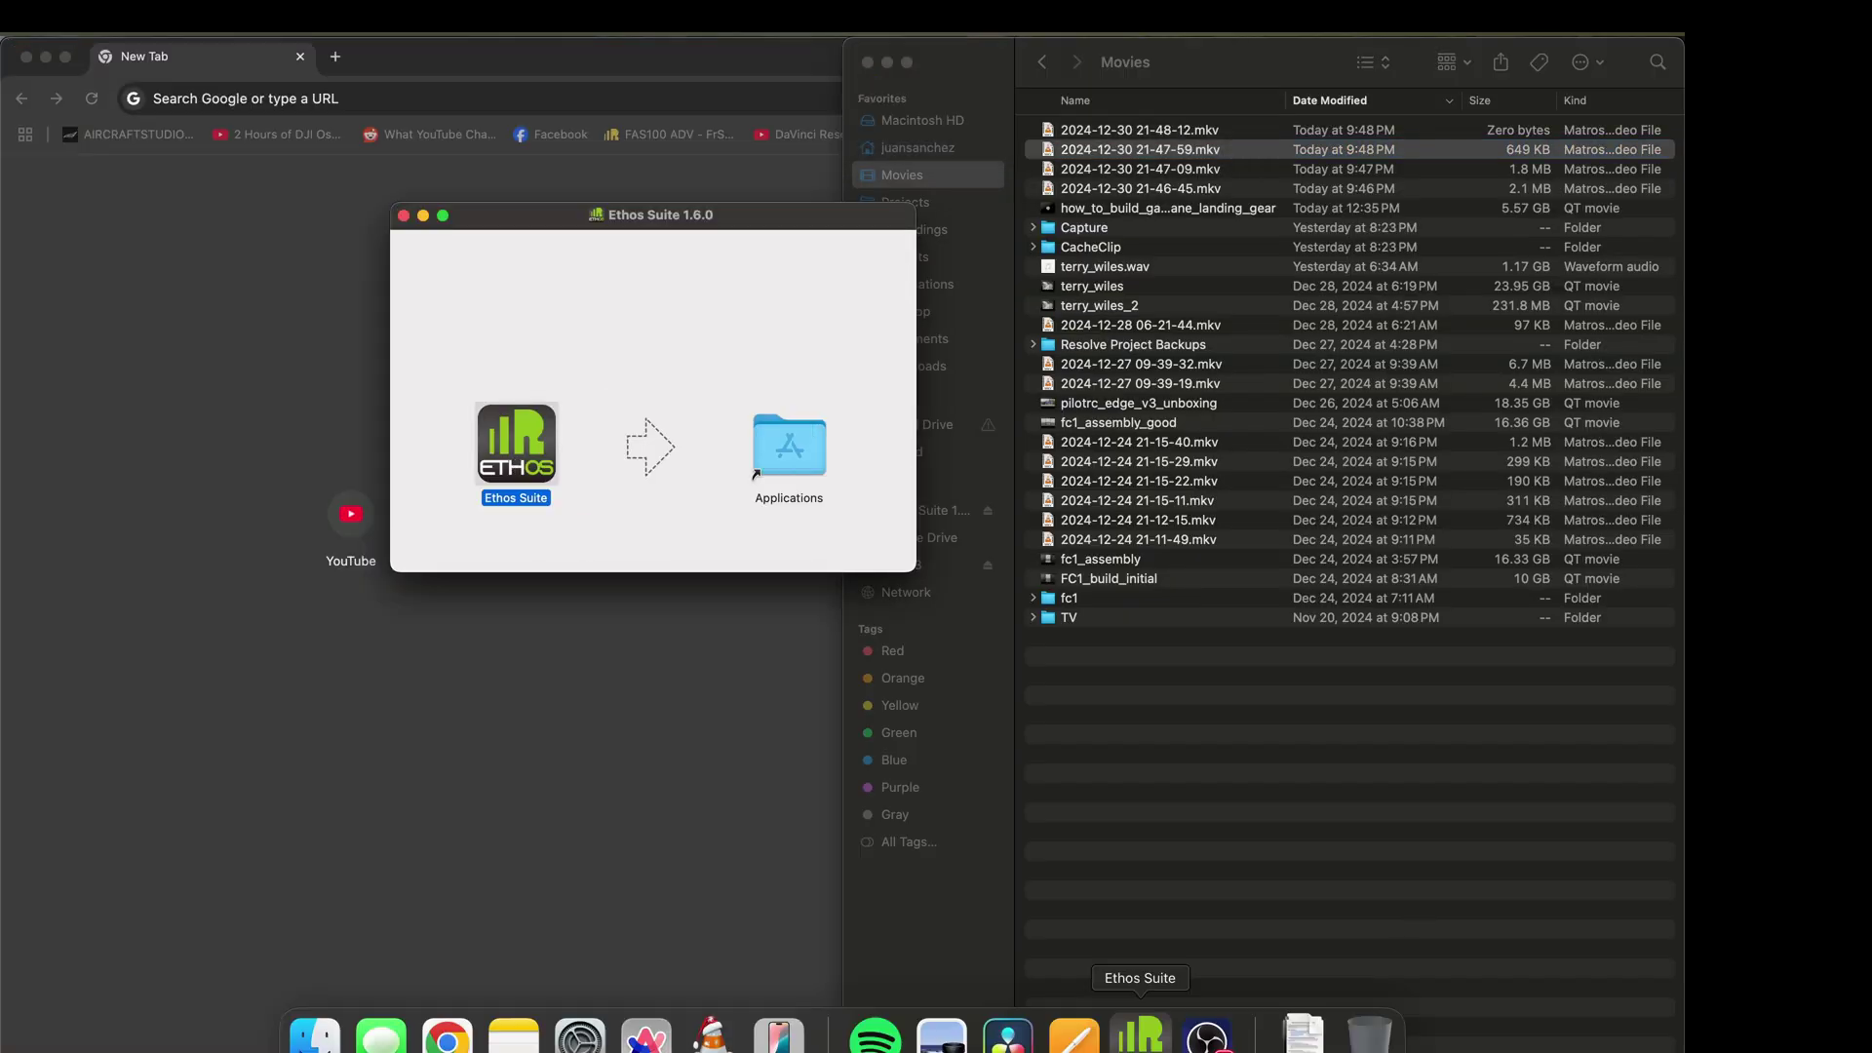
right_click(1131, 1028)
left_click(1162, 970)
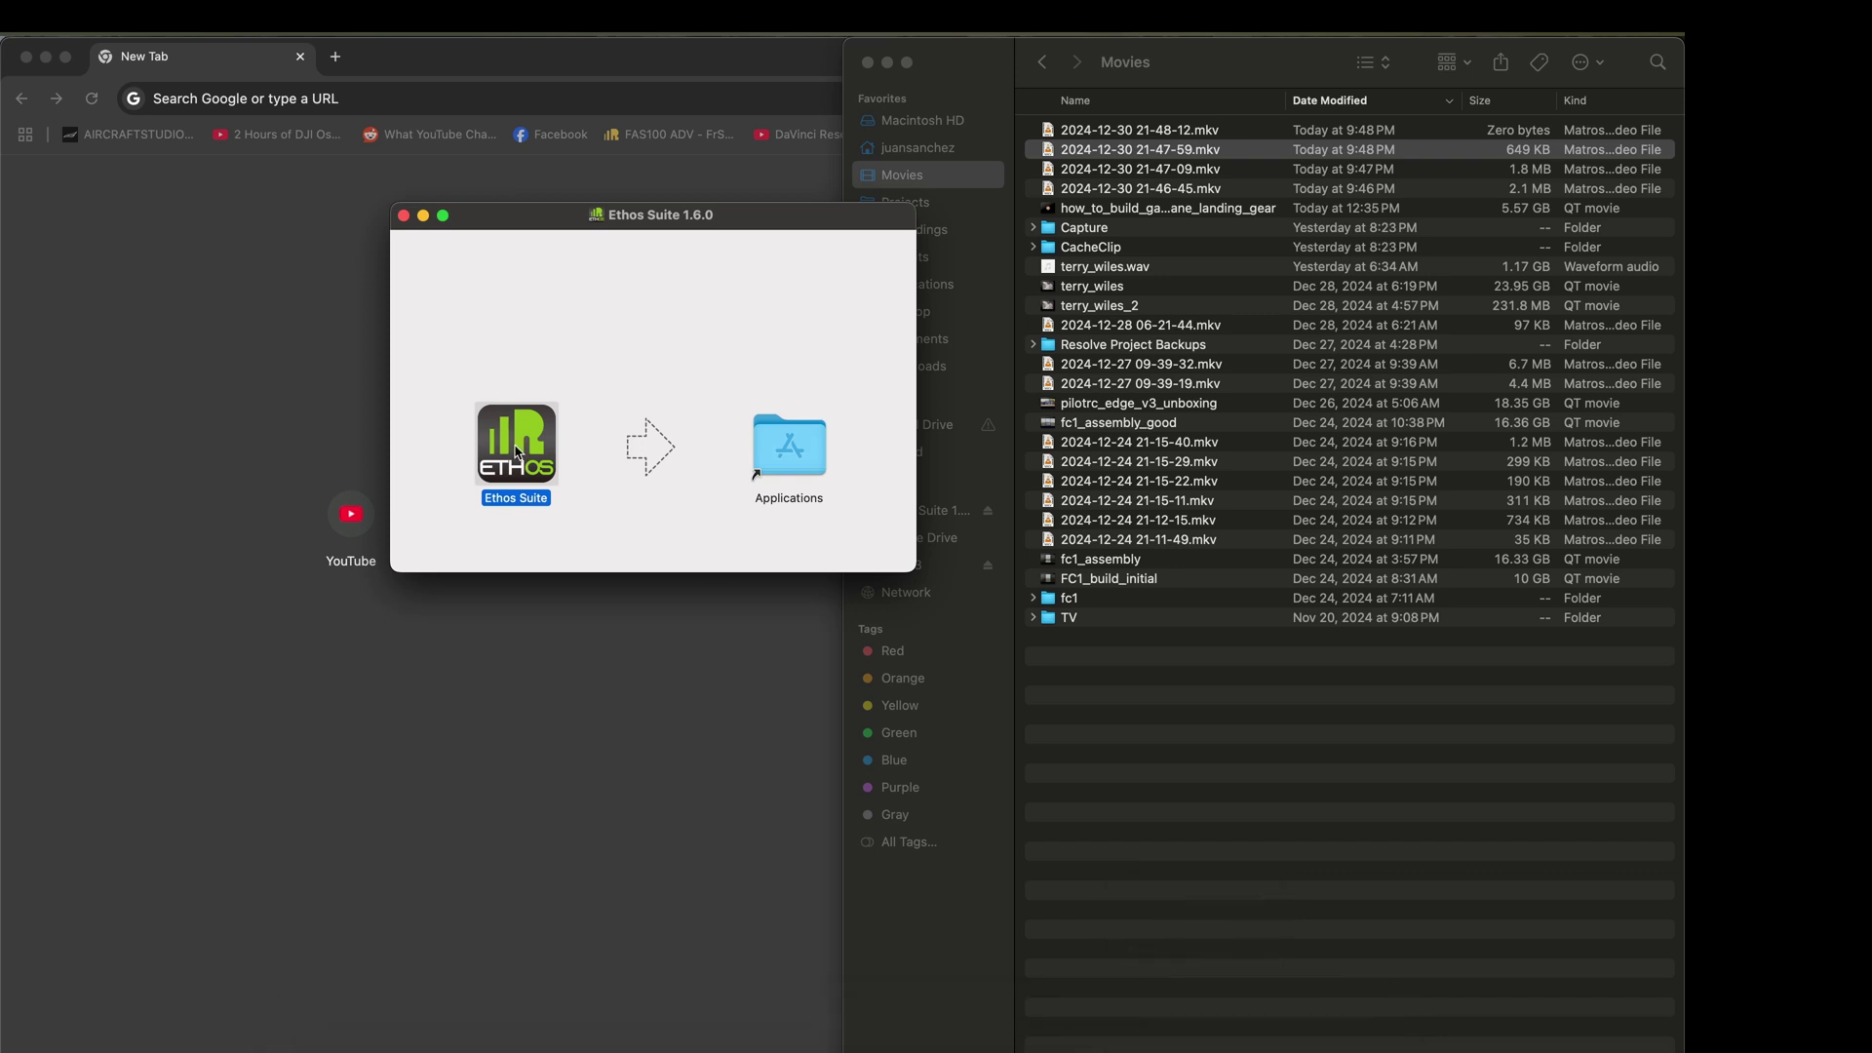
left_click_drag(517, 452, 789, 454)
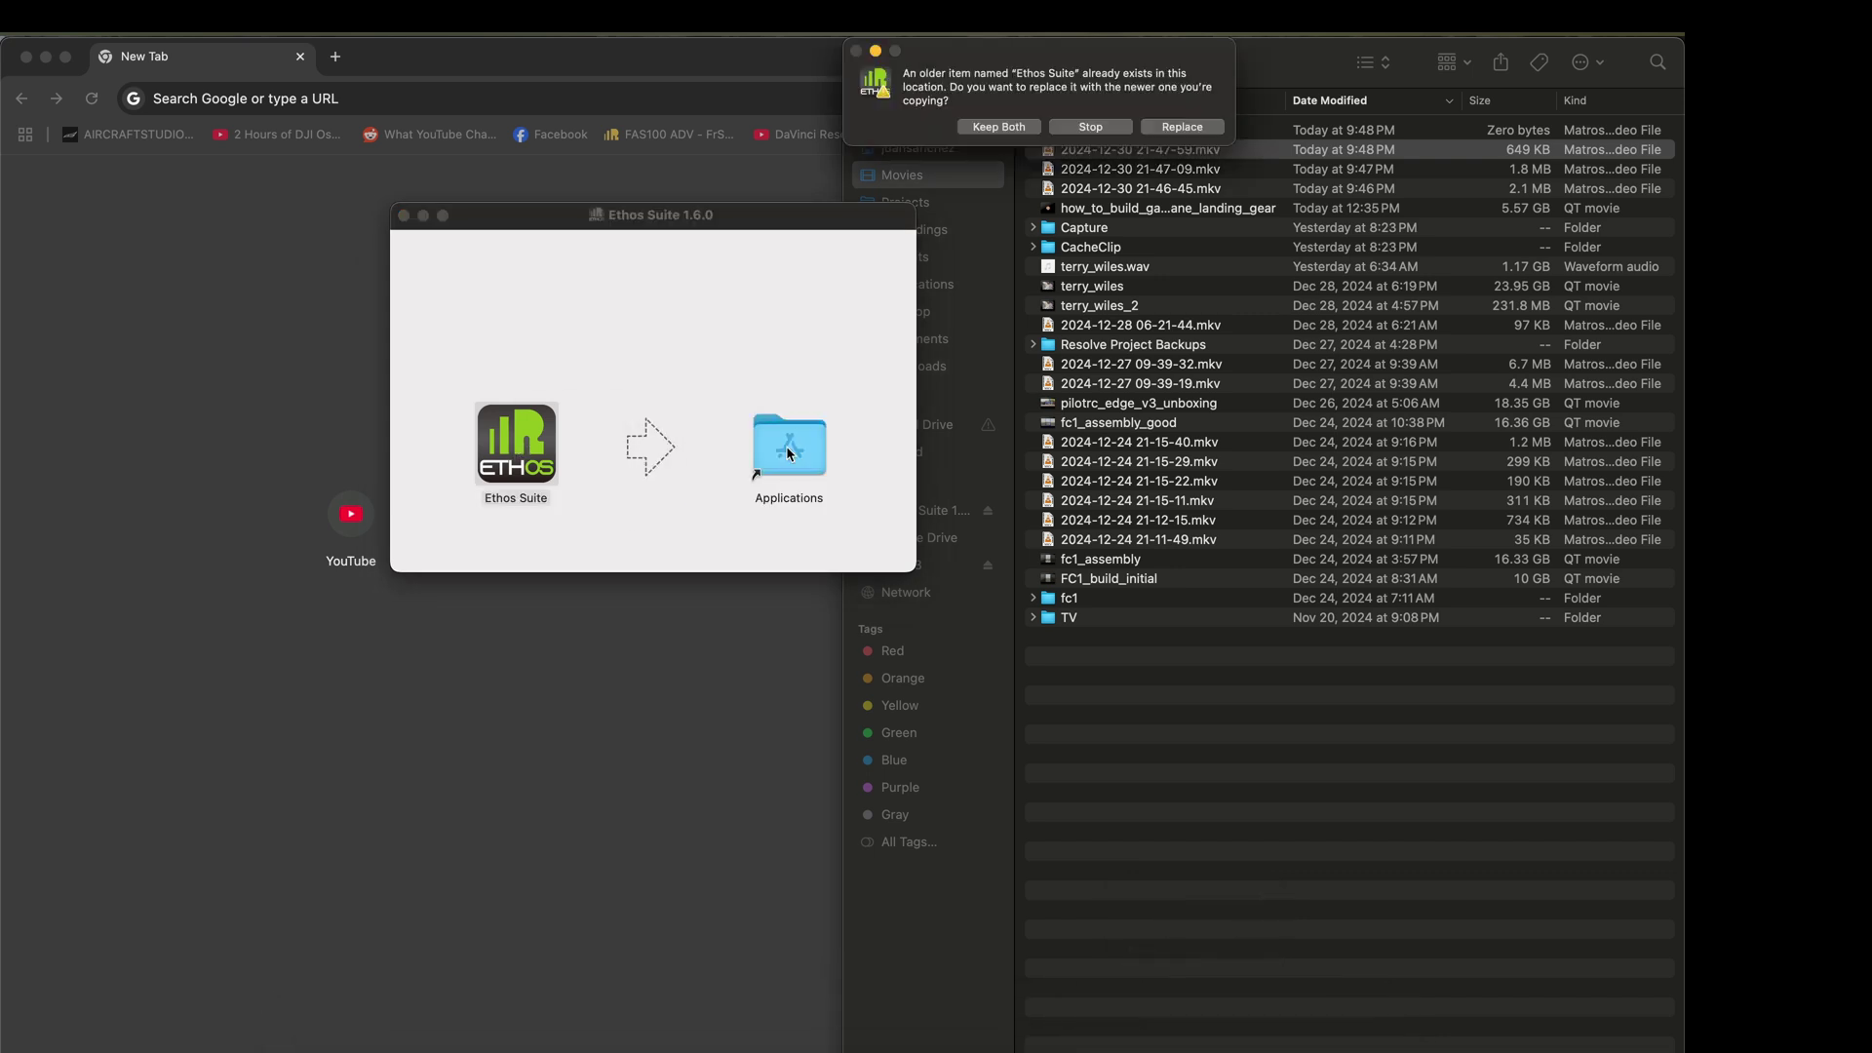
left_click(1206, 128)
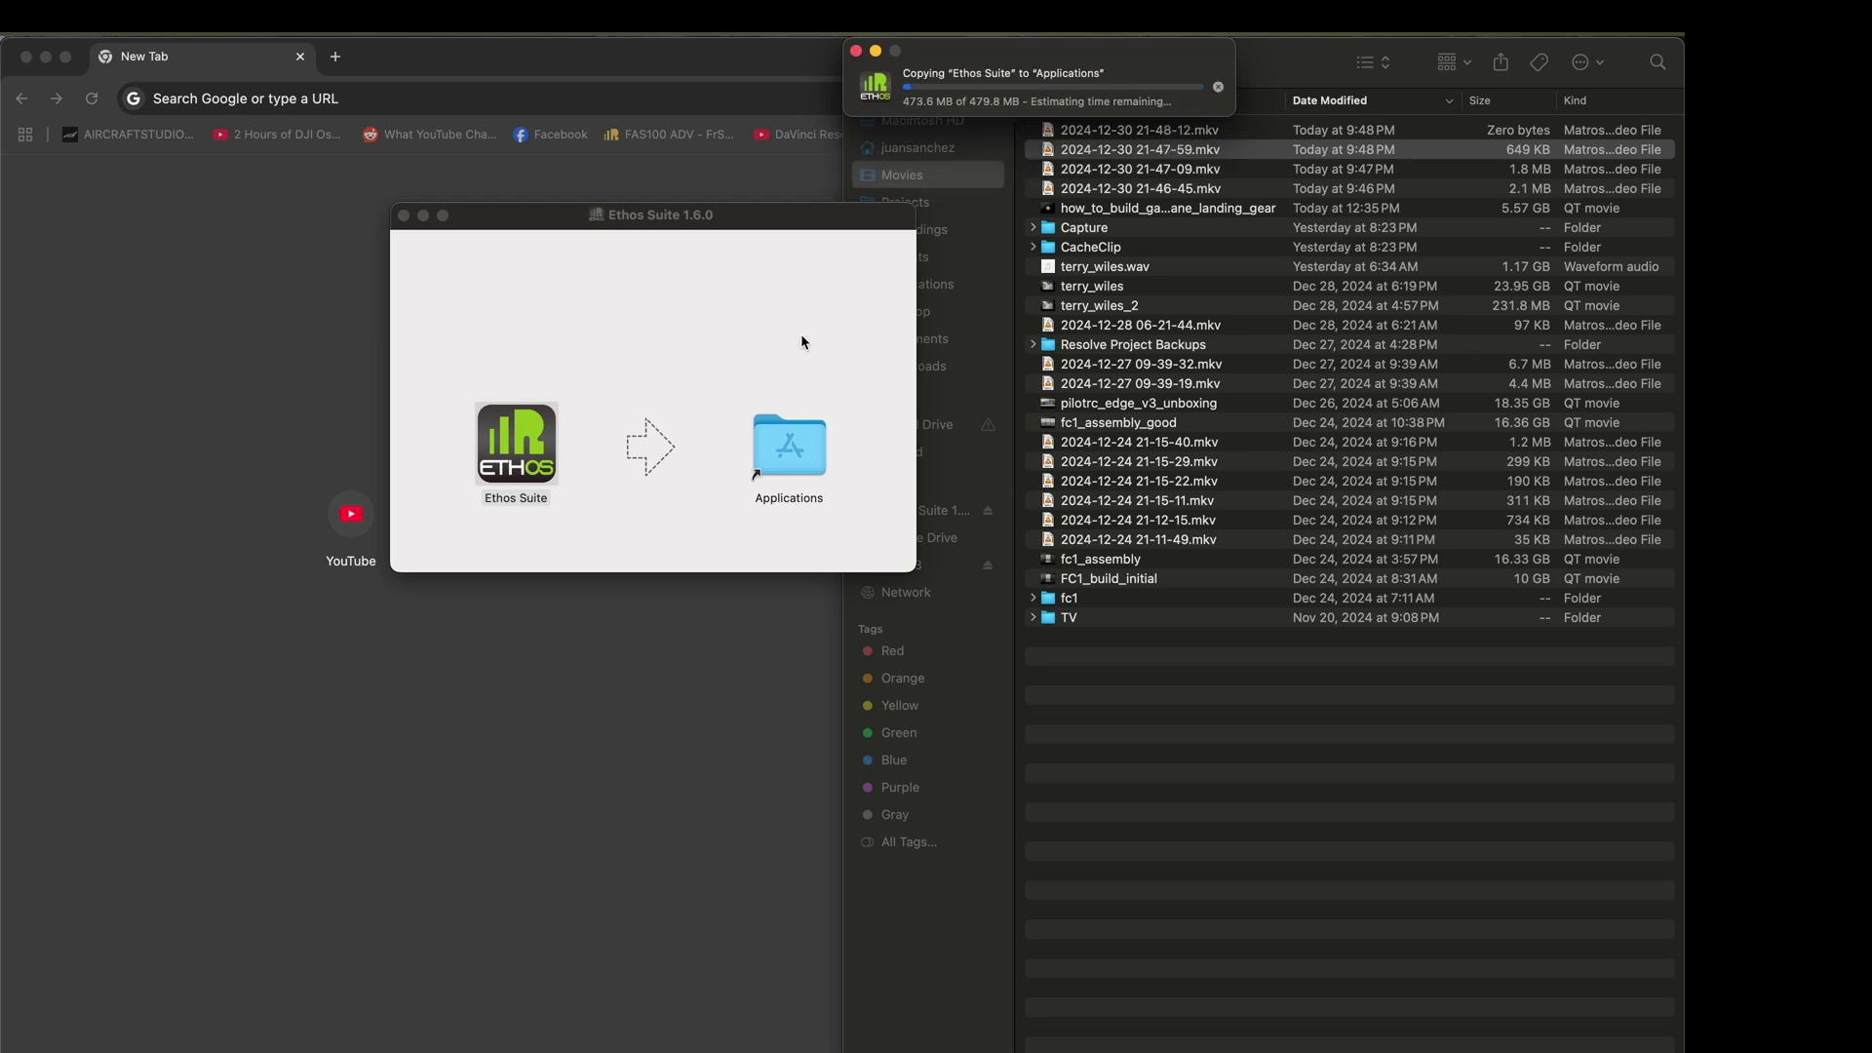
Find Ethos Suite in the Applications folder and launch it.
double_click(777, 438)
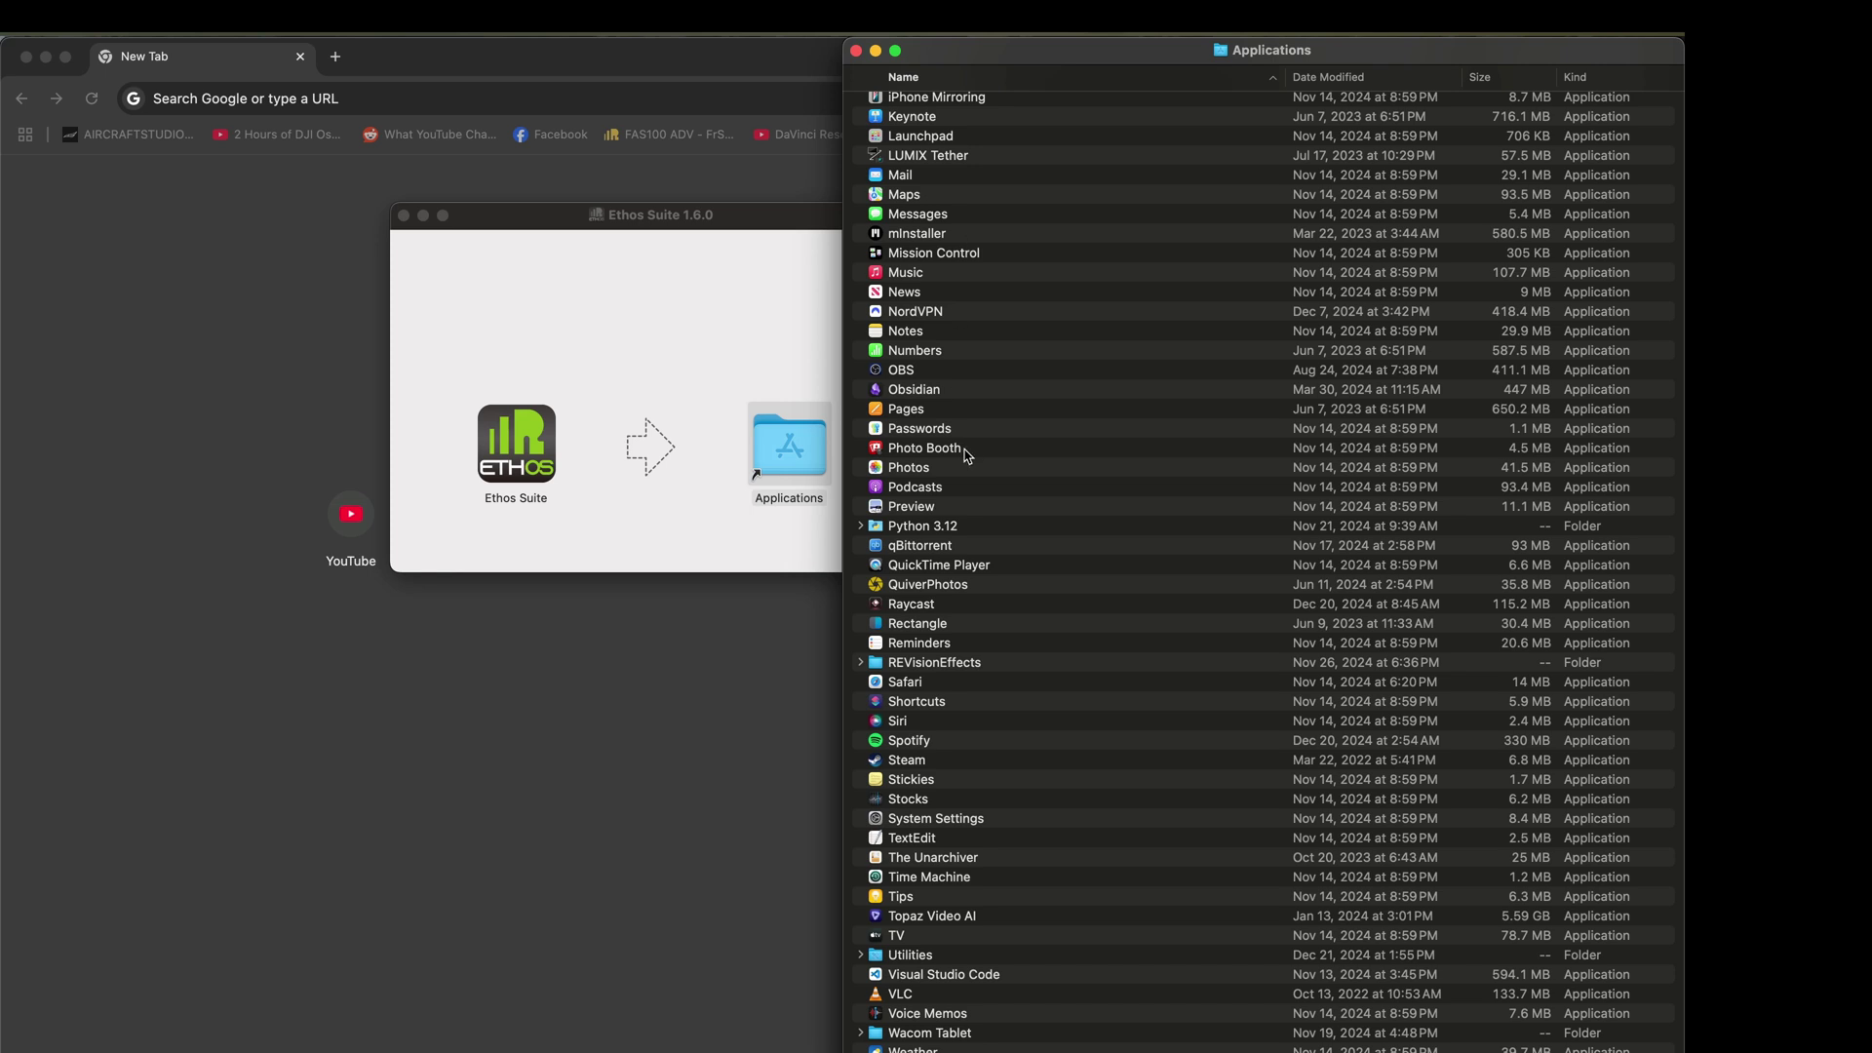
scroll(966, 454, "up", 10)
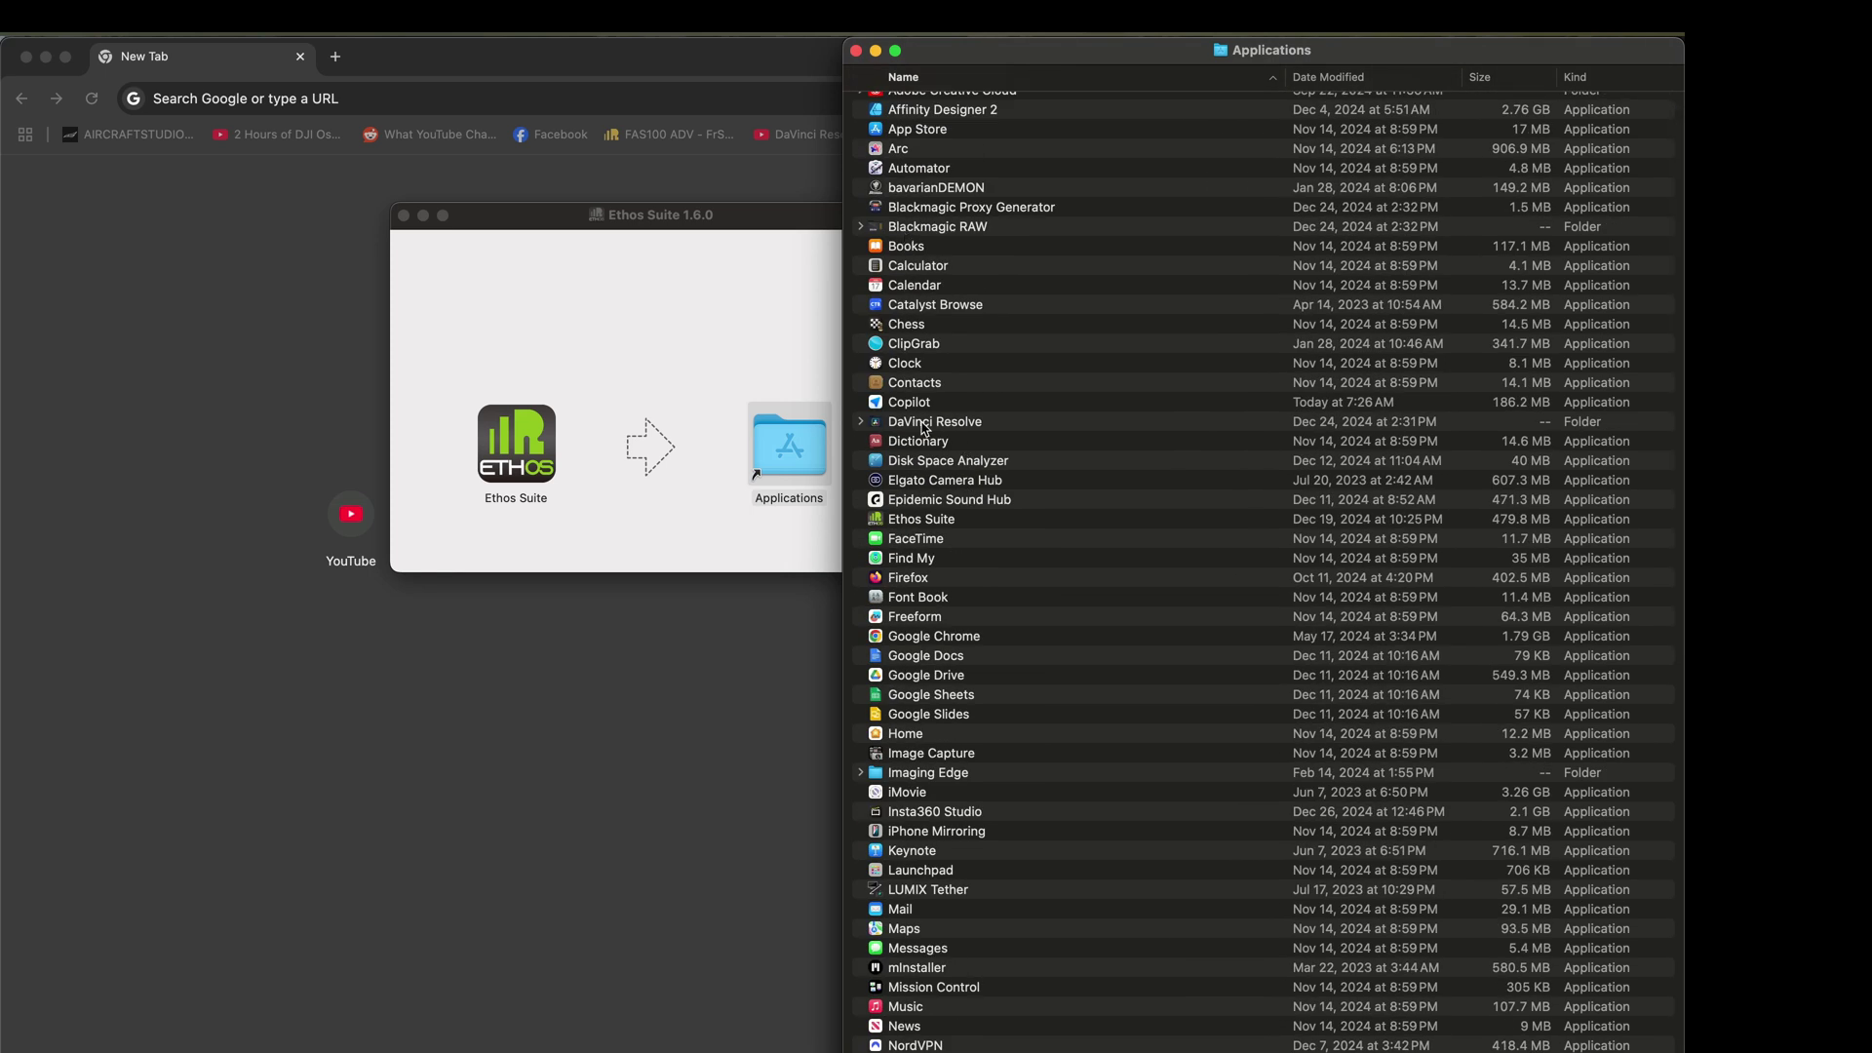
left_click_drag(912, 522, 911, 527)
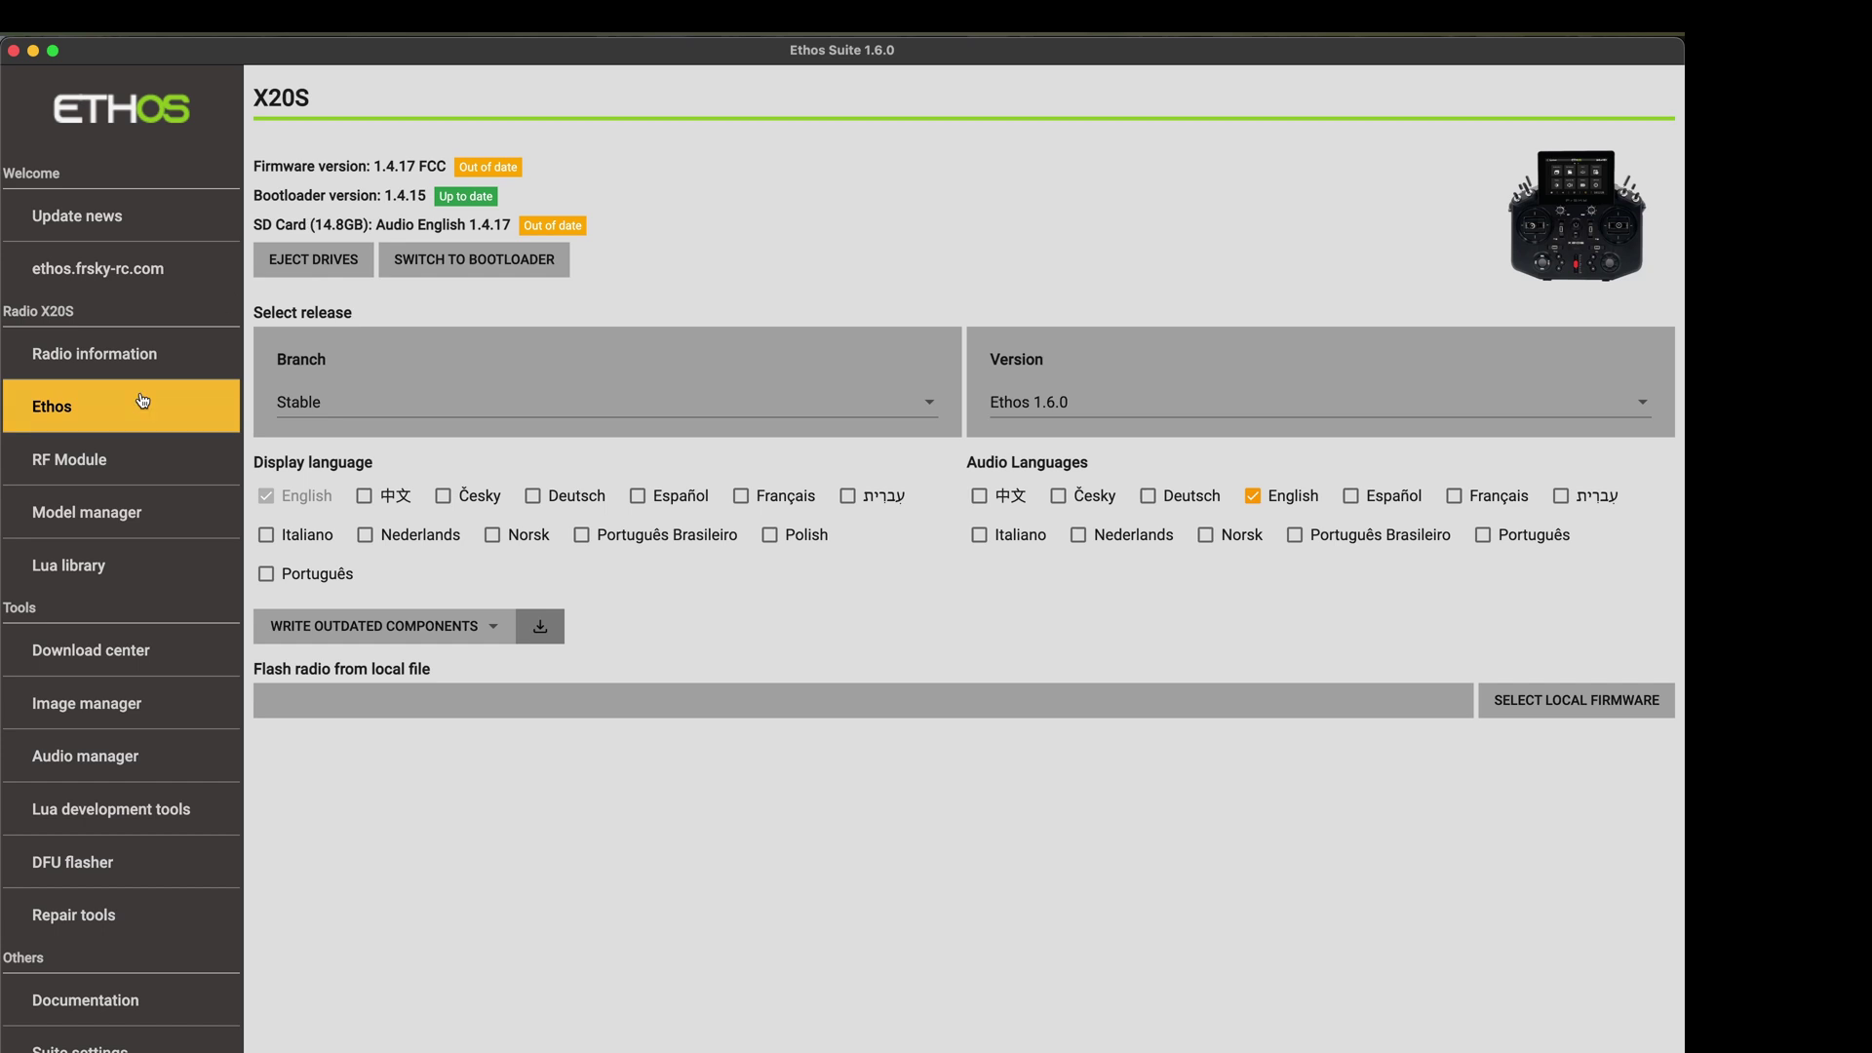
Back up the radio's models, user bitmaps, scripts, logs and system settings with the remark "Backup pre 1.6.0 update".
left_click(93, 467)
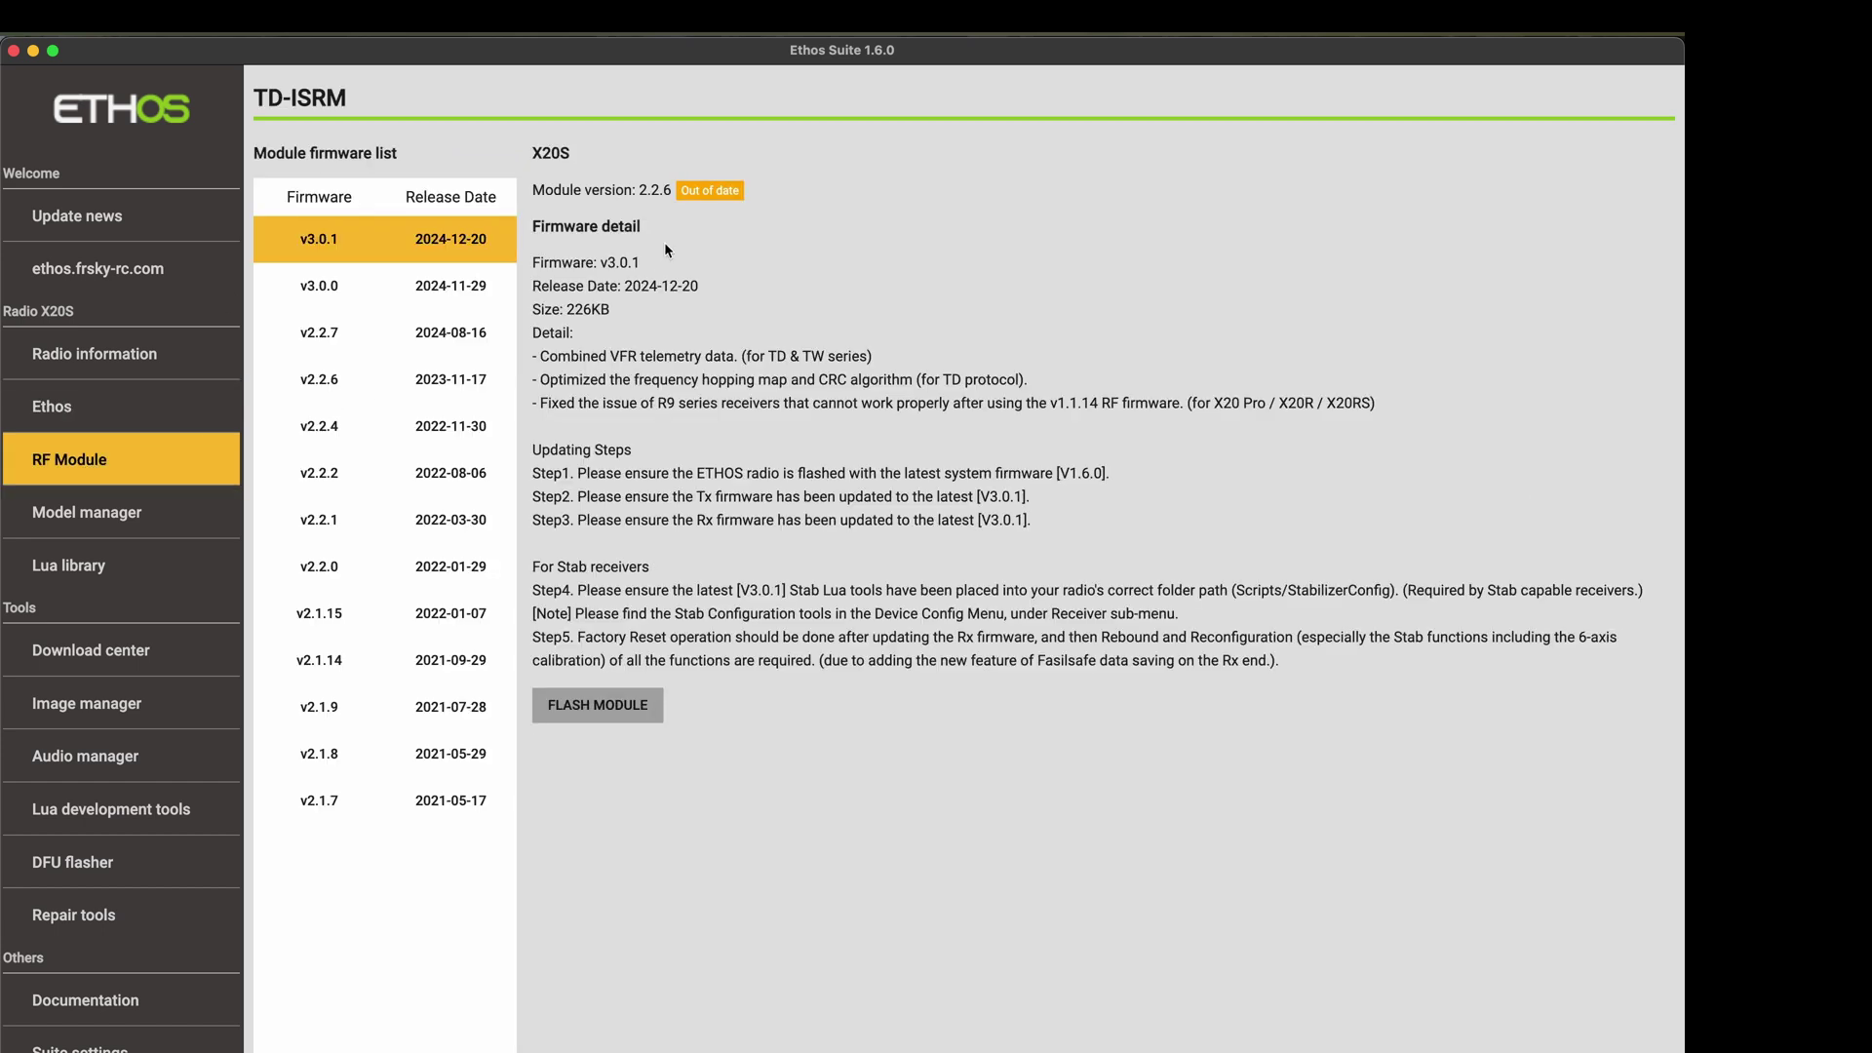
left_click(92, 517)
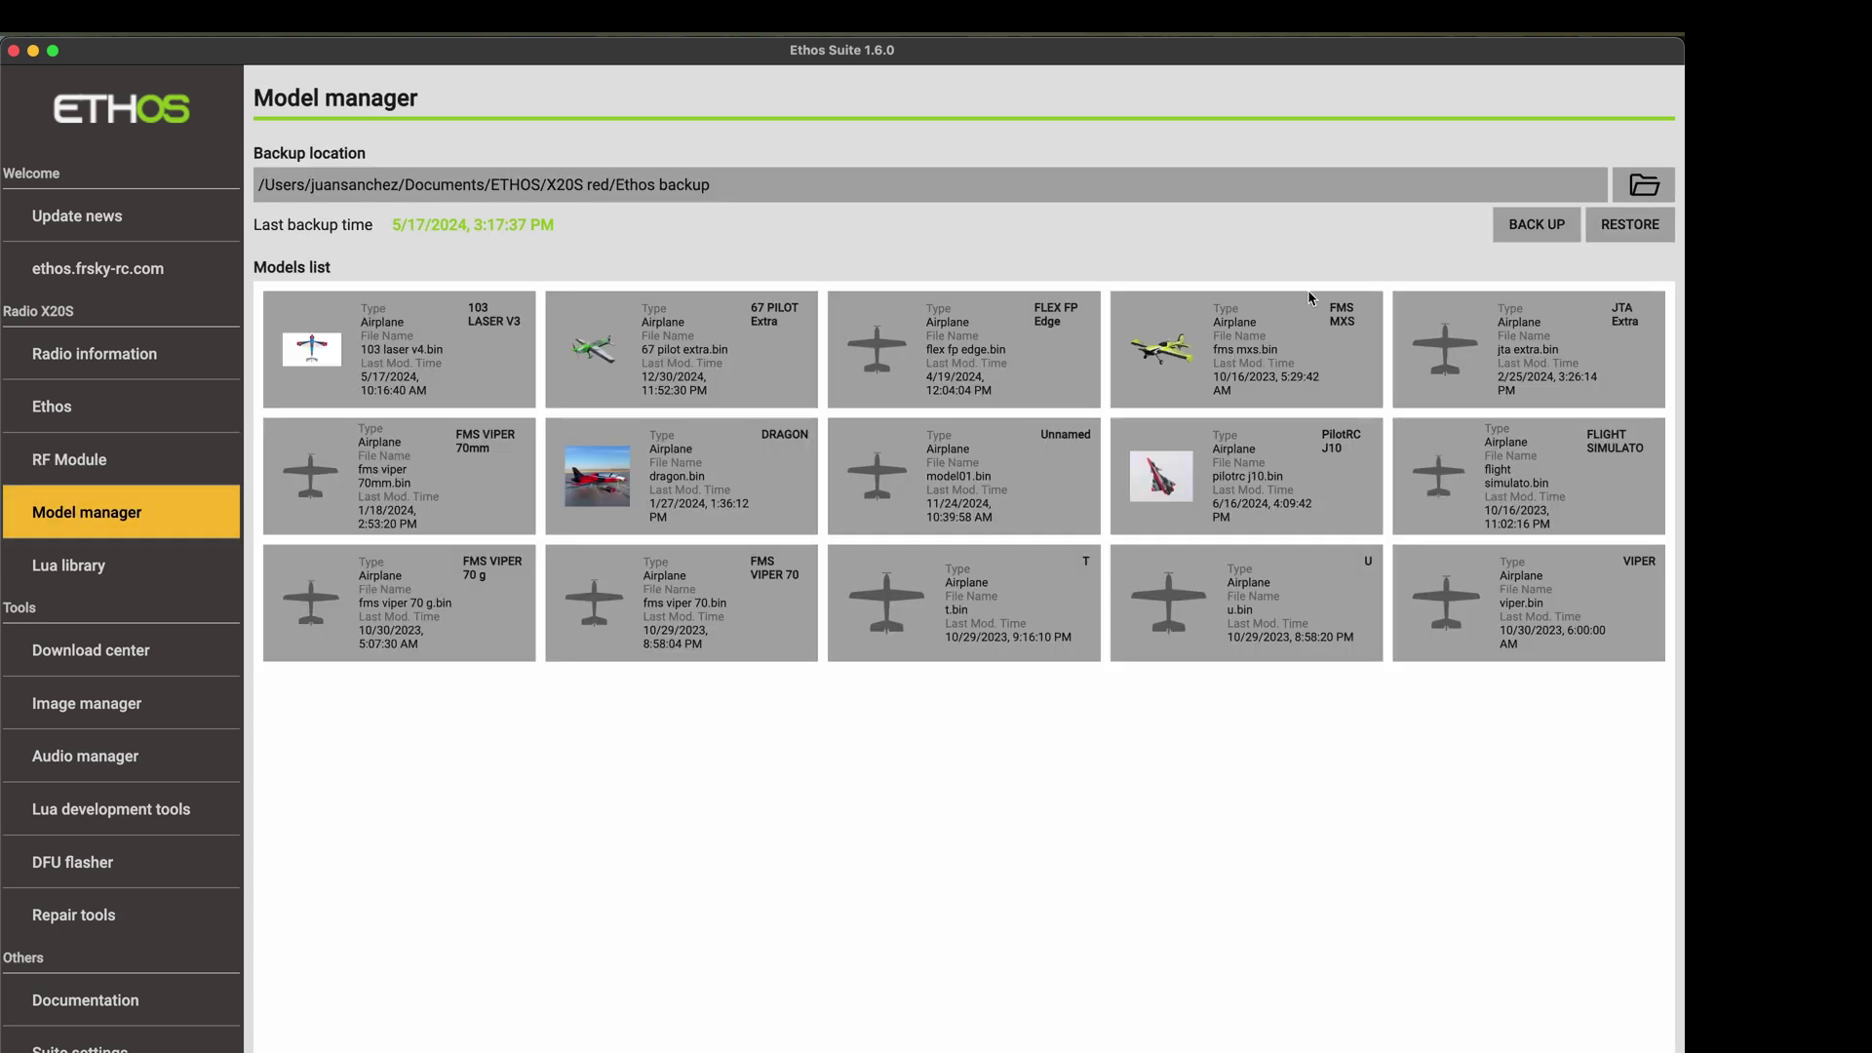
left_click(1526, 232)
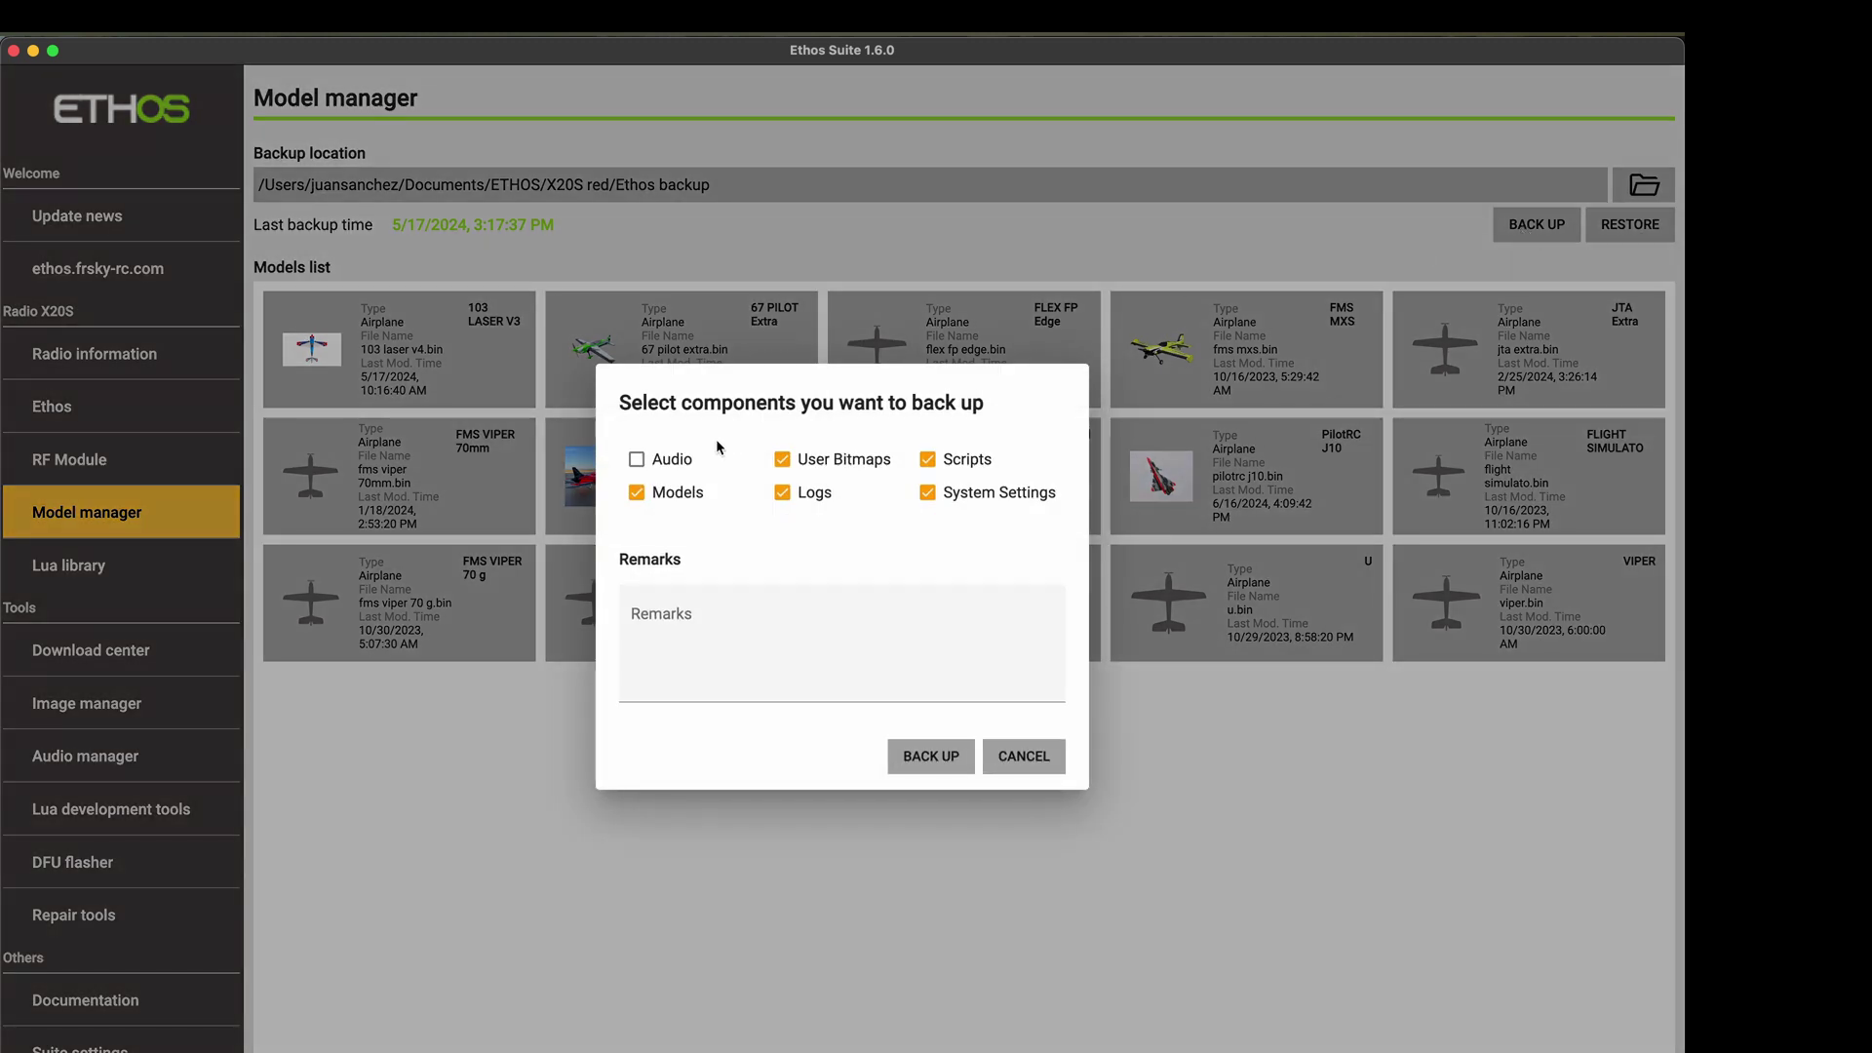
left_click(800, 642)
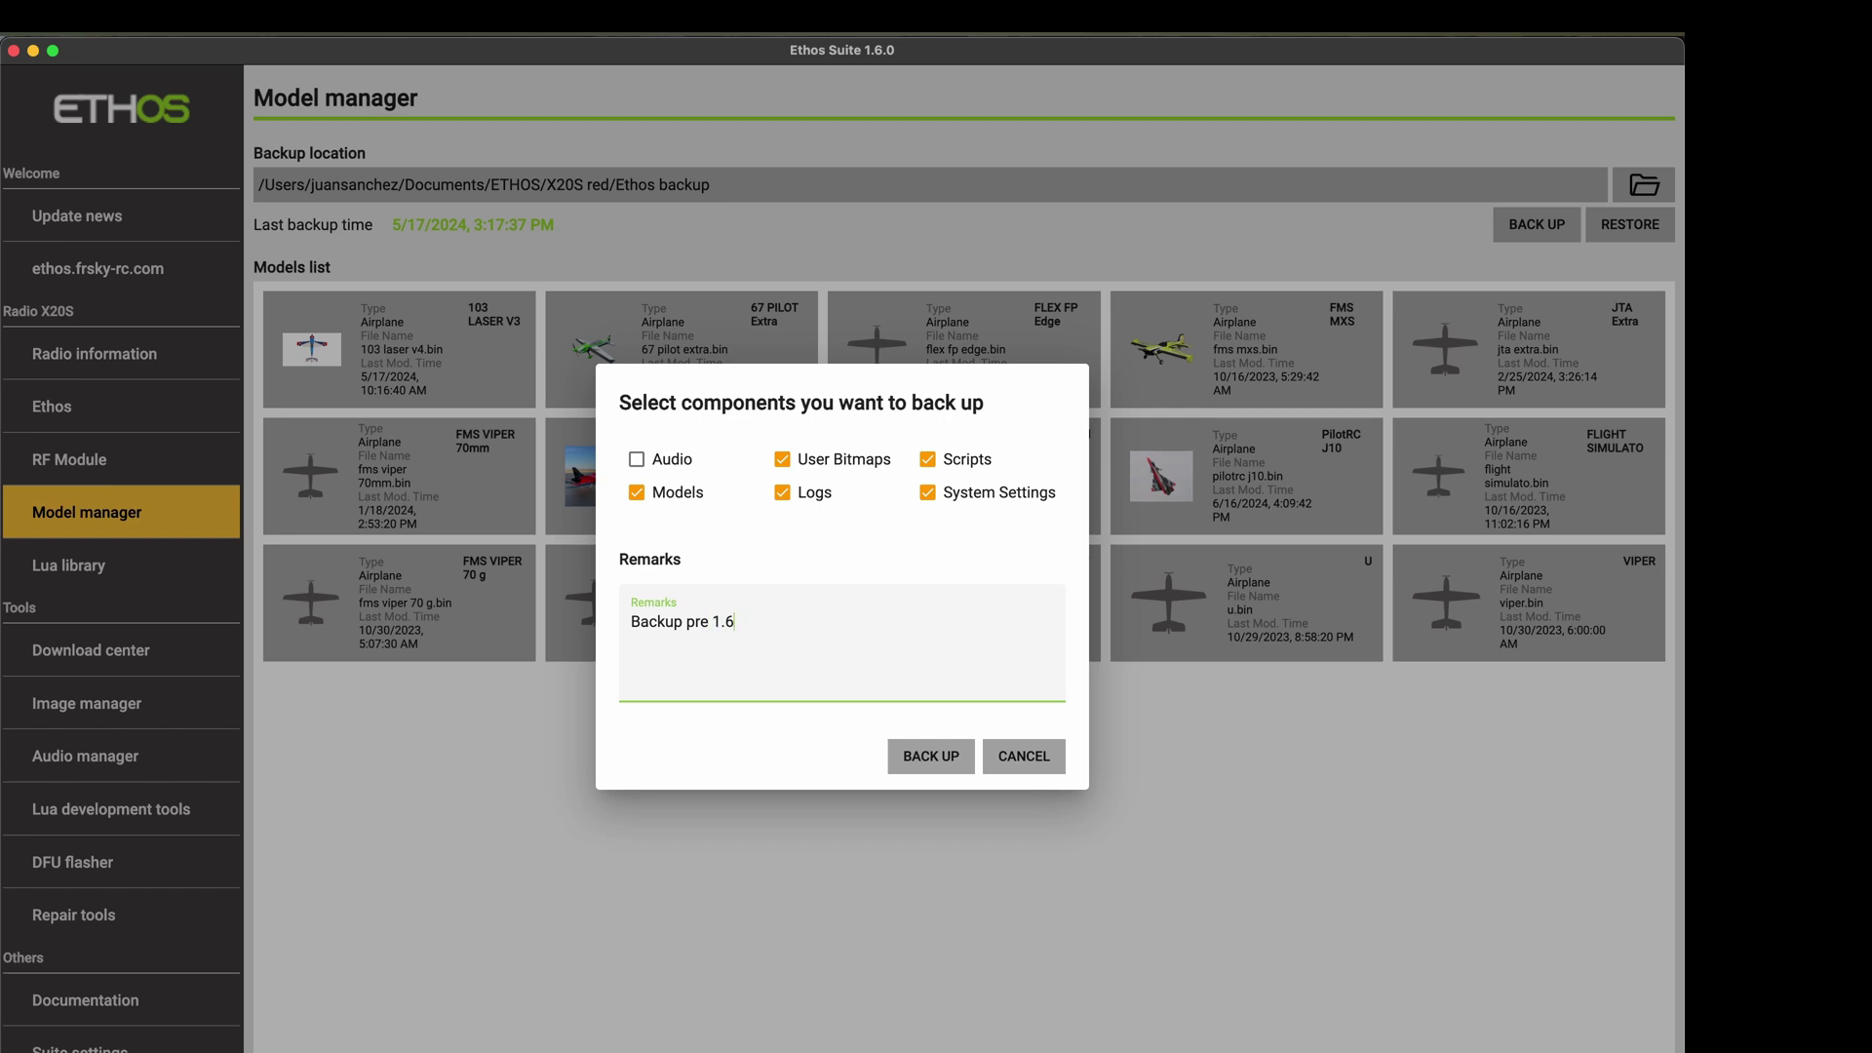
type("Backup pre 1.6.0 update")
left_click(931, 758)
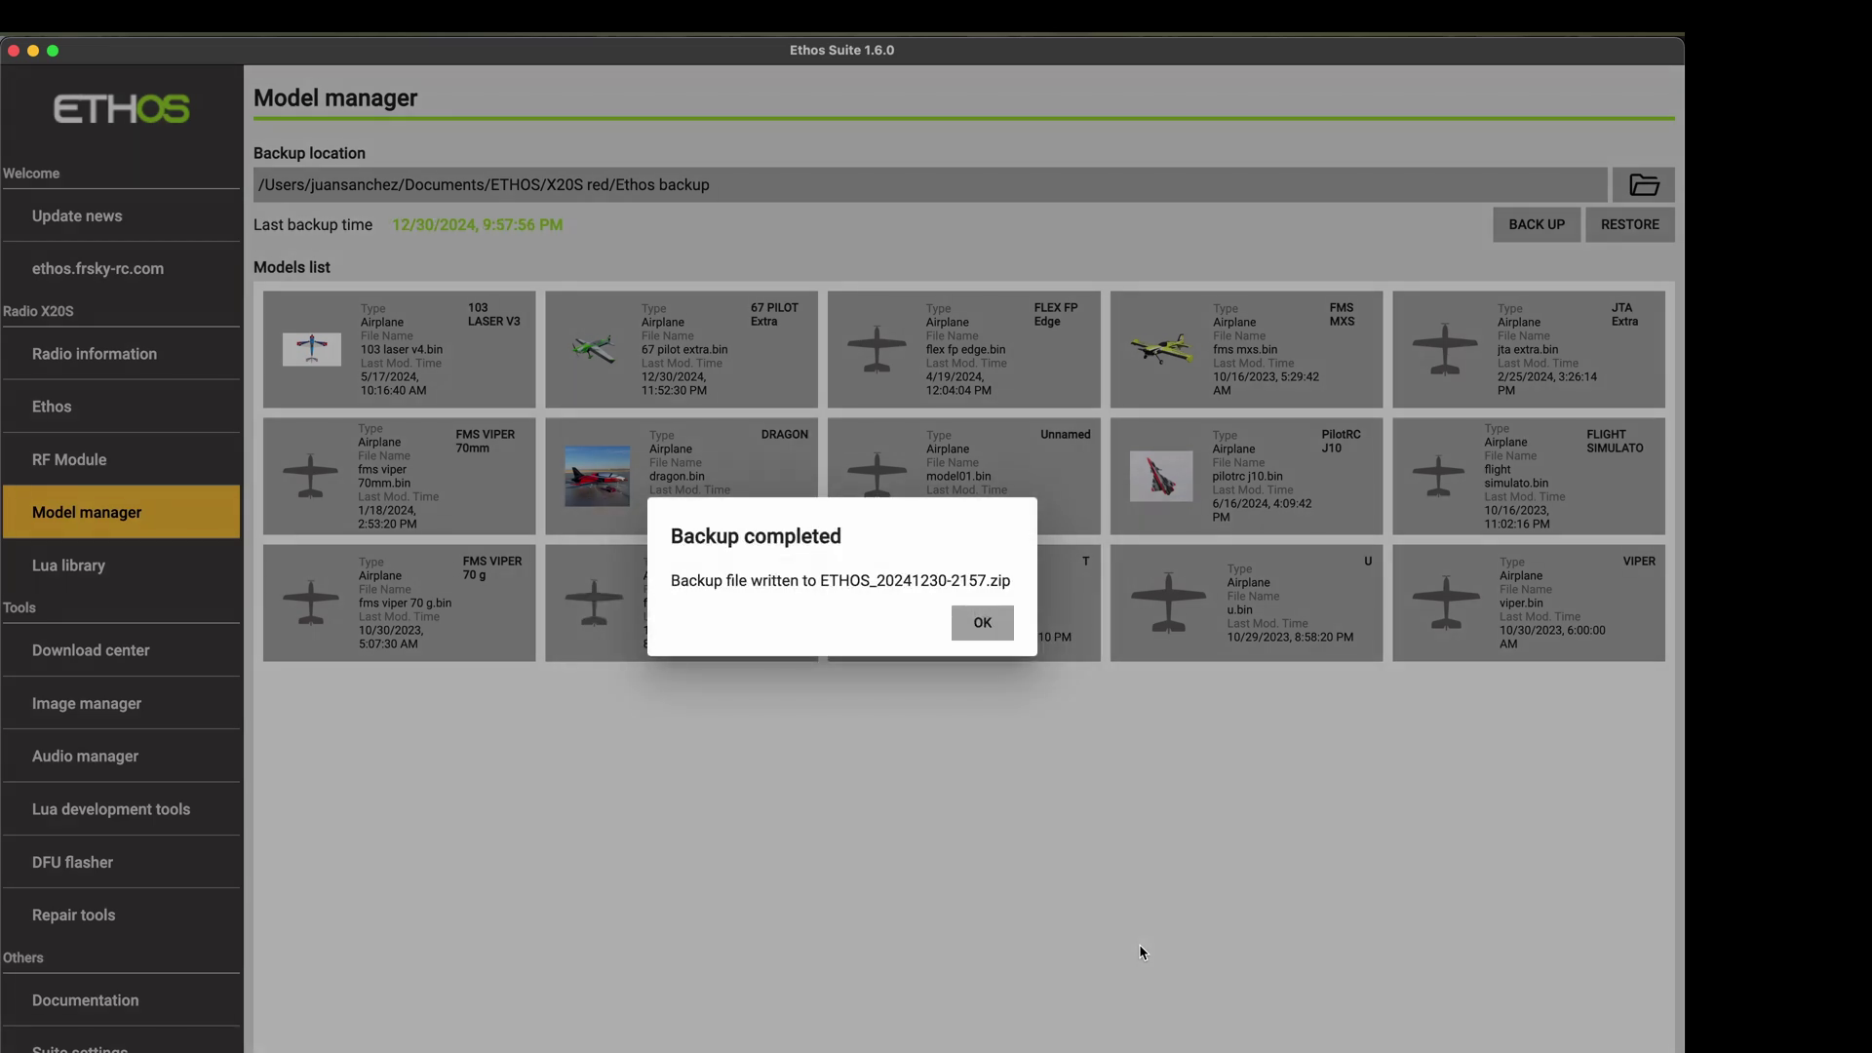
left_click(973, 624)
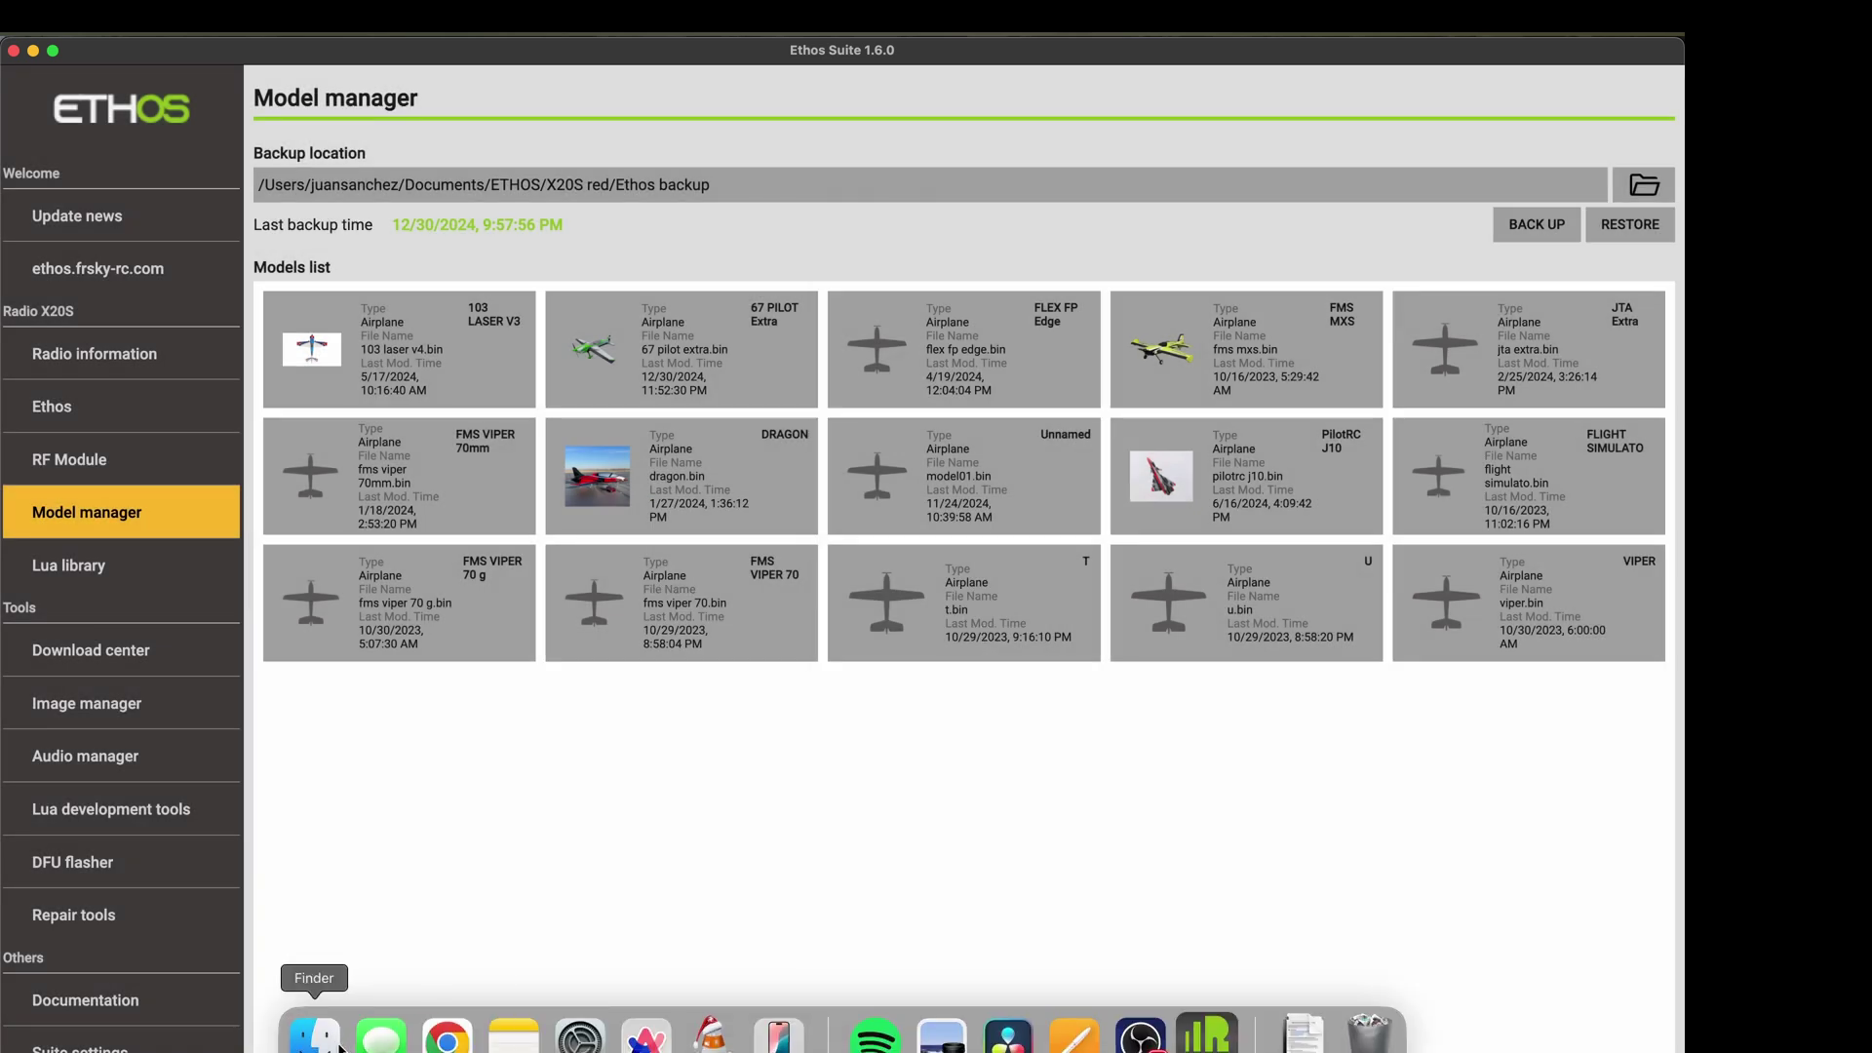
Switch to Finder, check ETHOS_20241230-2157.zip in the X20S red Ethos backup folder, and return to Ethos Suite.
left_click(316, 1022)
left_click(1100, 306)
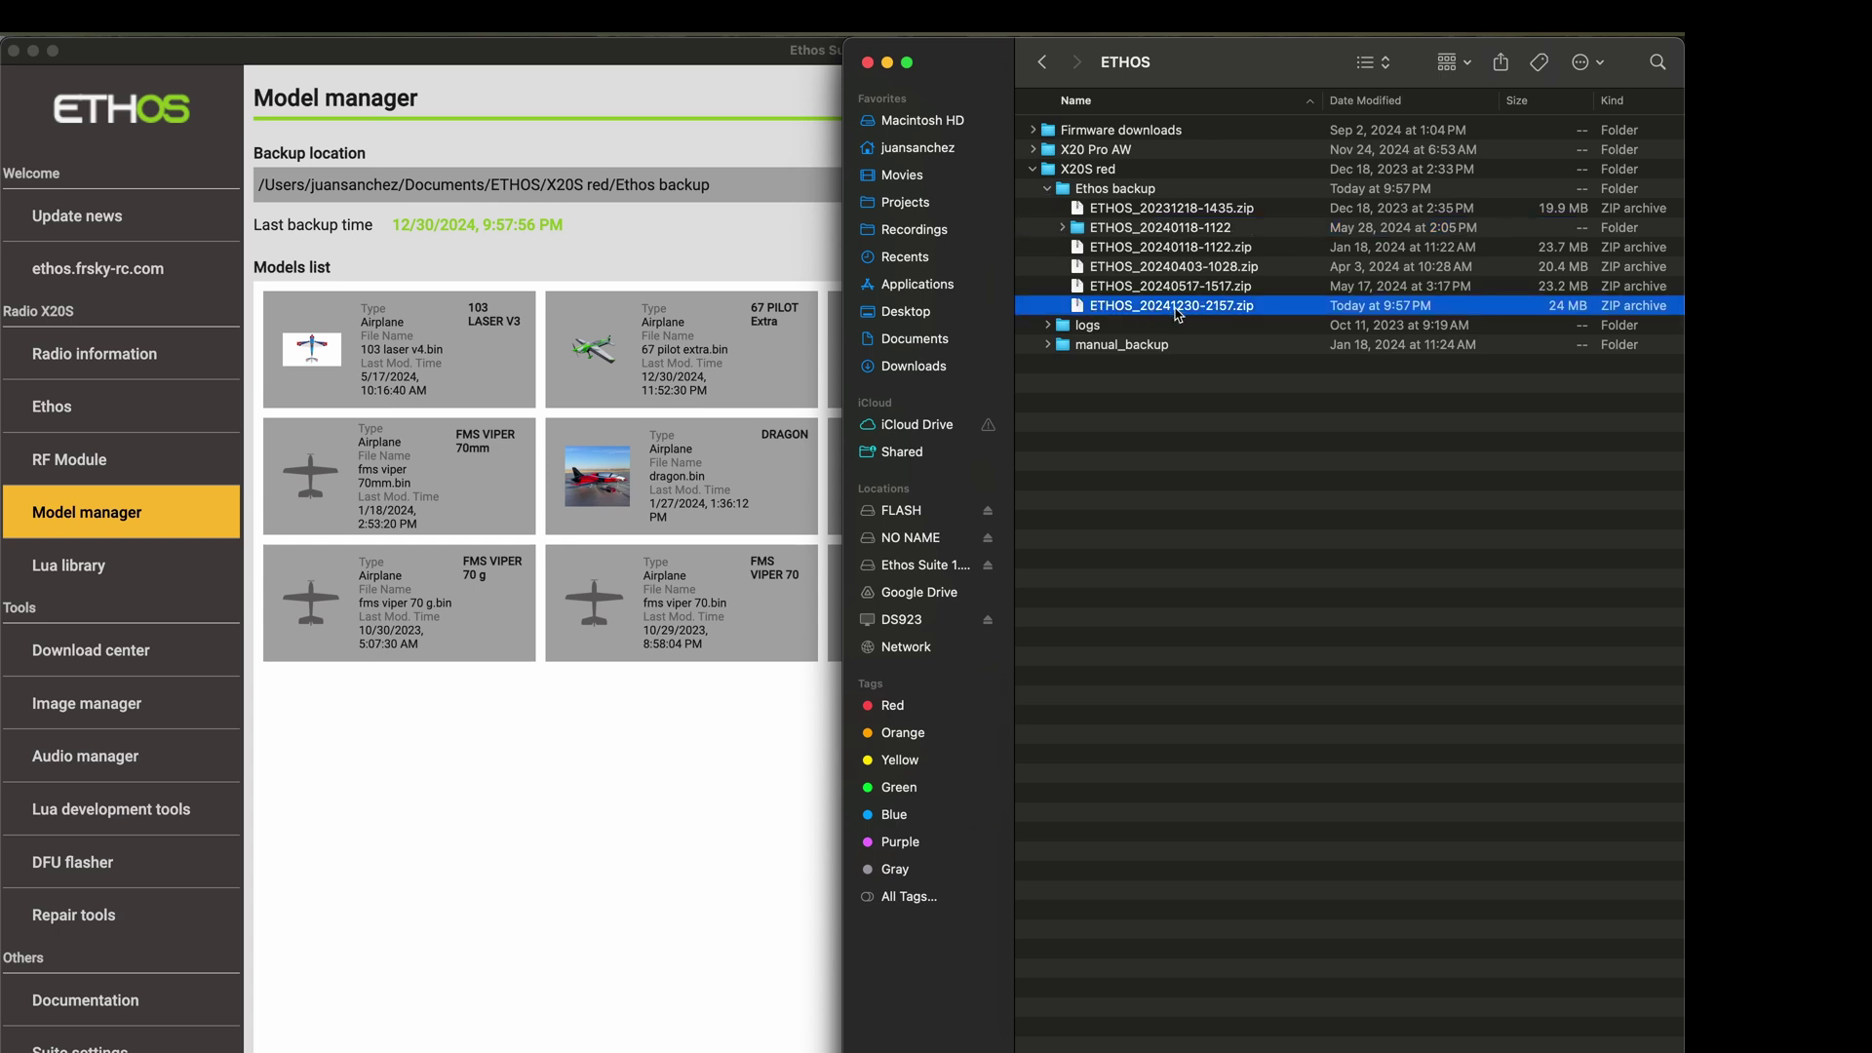
left_click(357, 827)
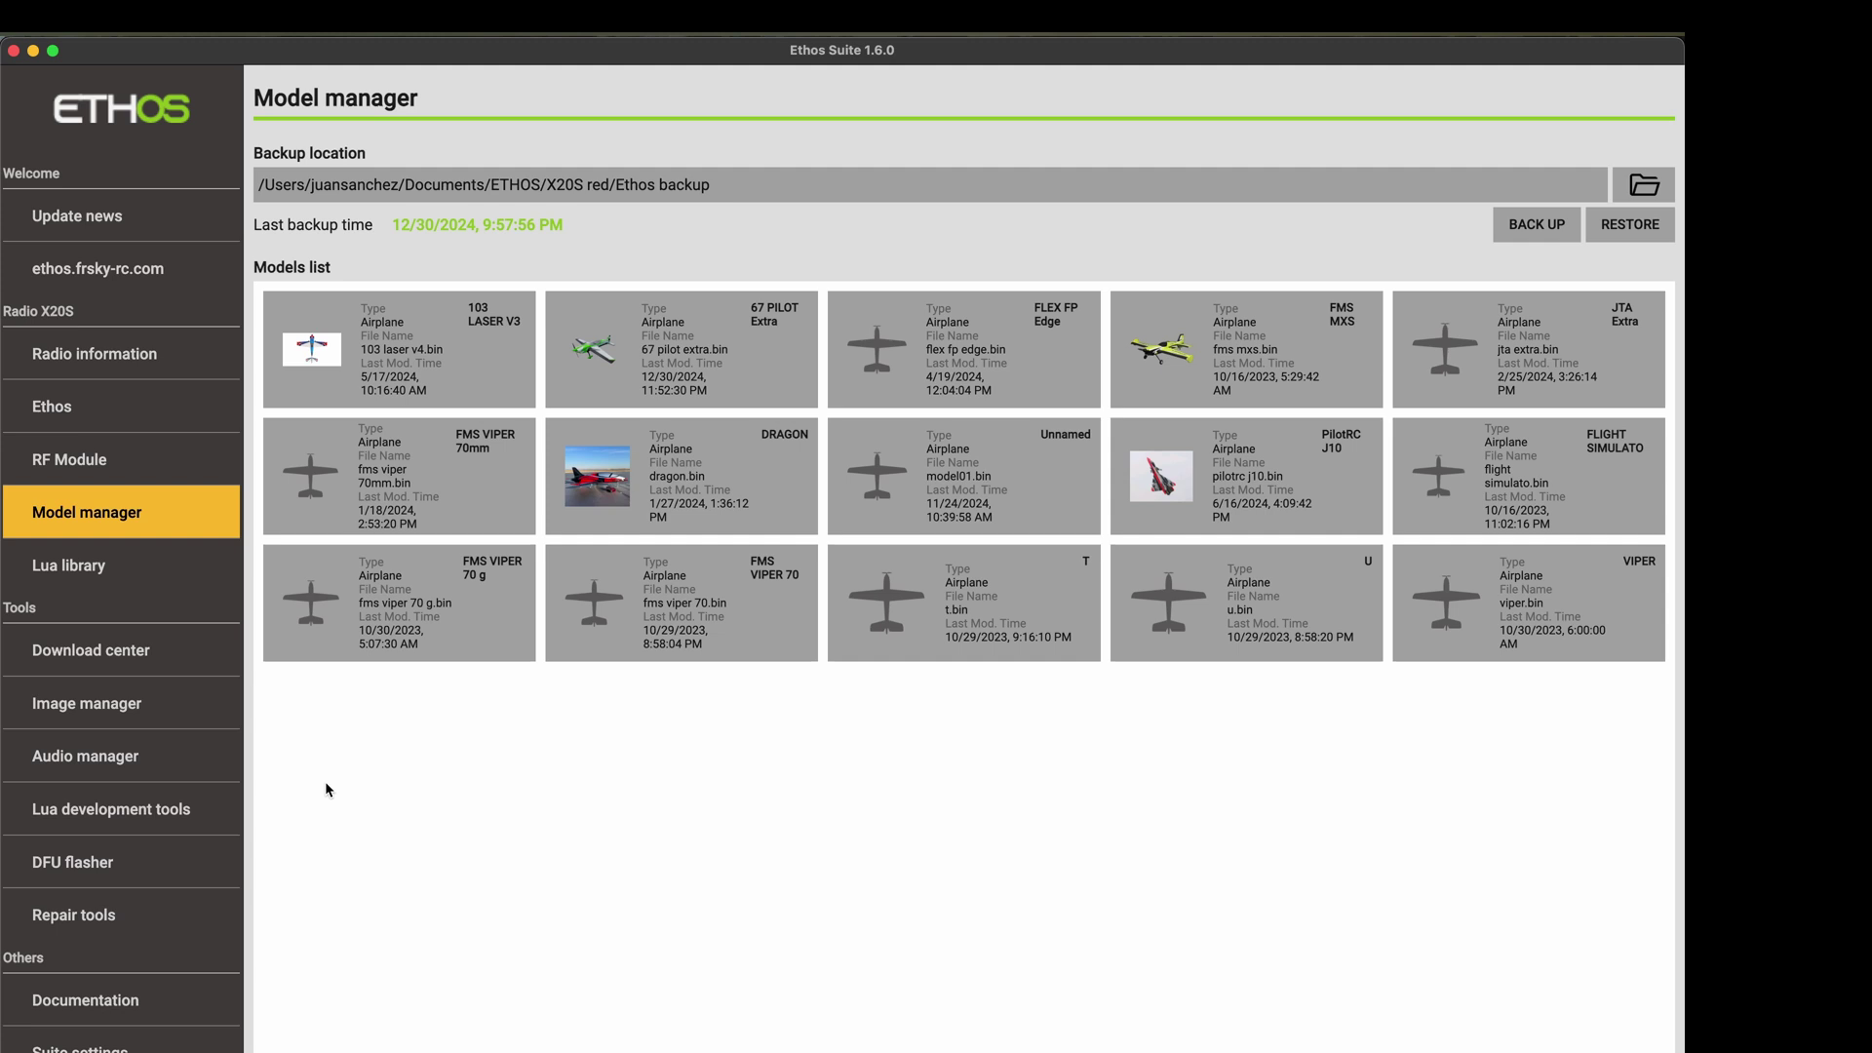
Flash the radio's internal RF module with firmware v3.0.1.
left_click(89, 471)
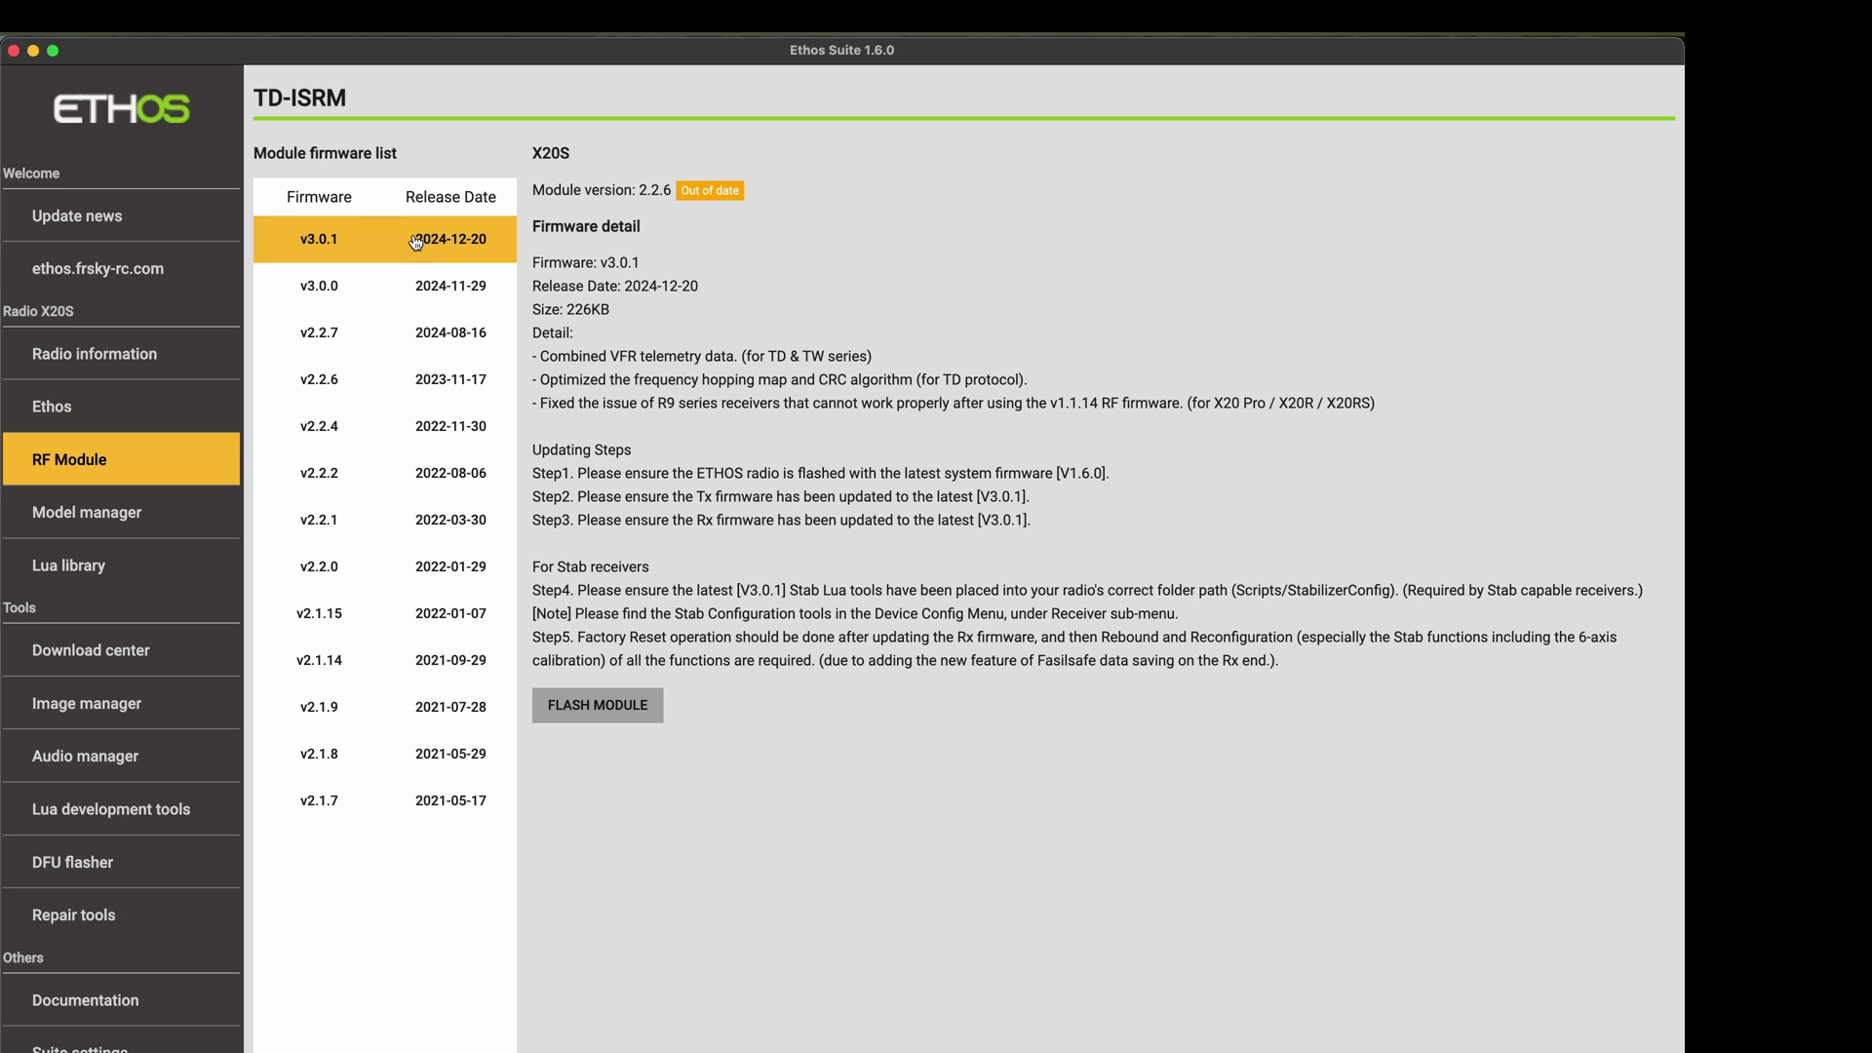
left_click(581, 713)
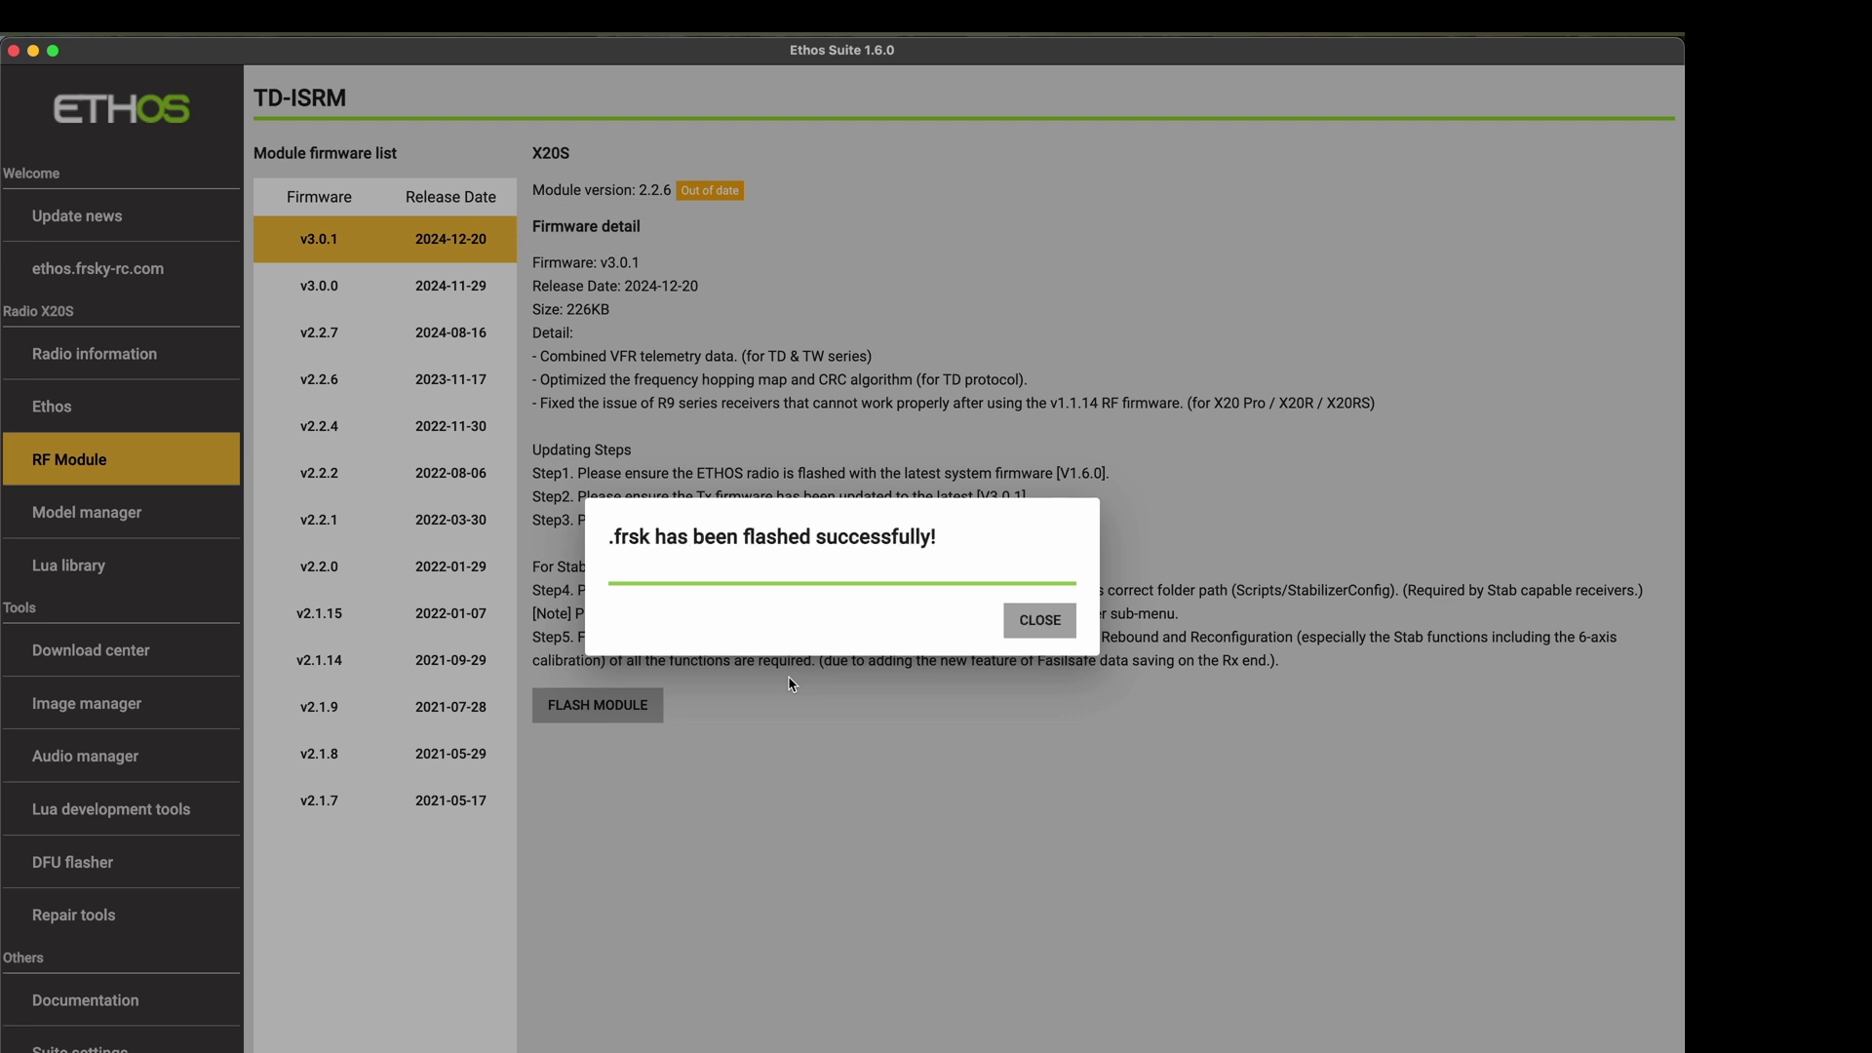
left_click(1048, 620)
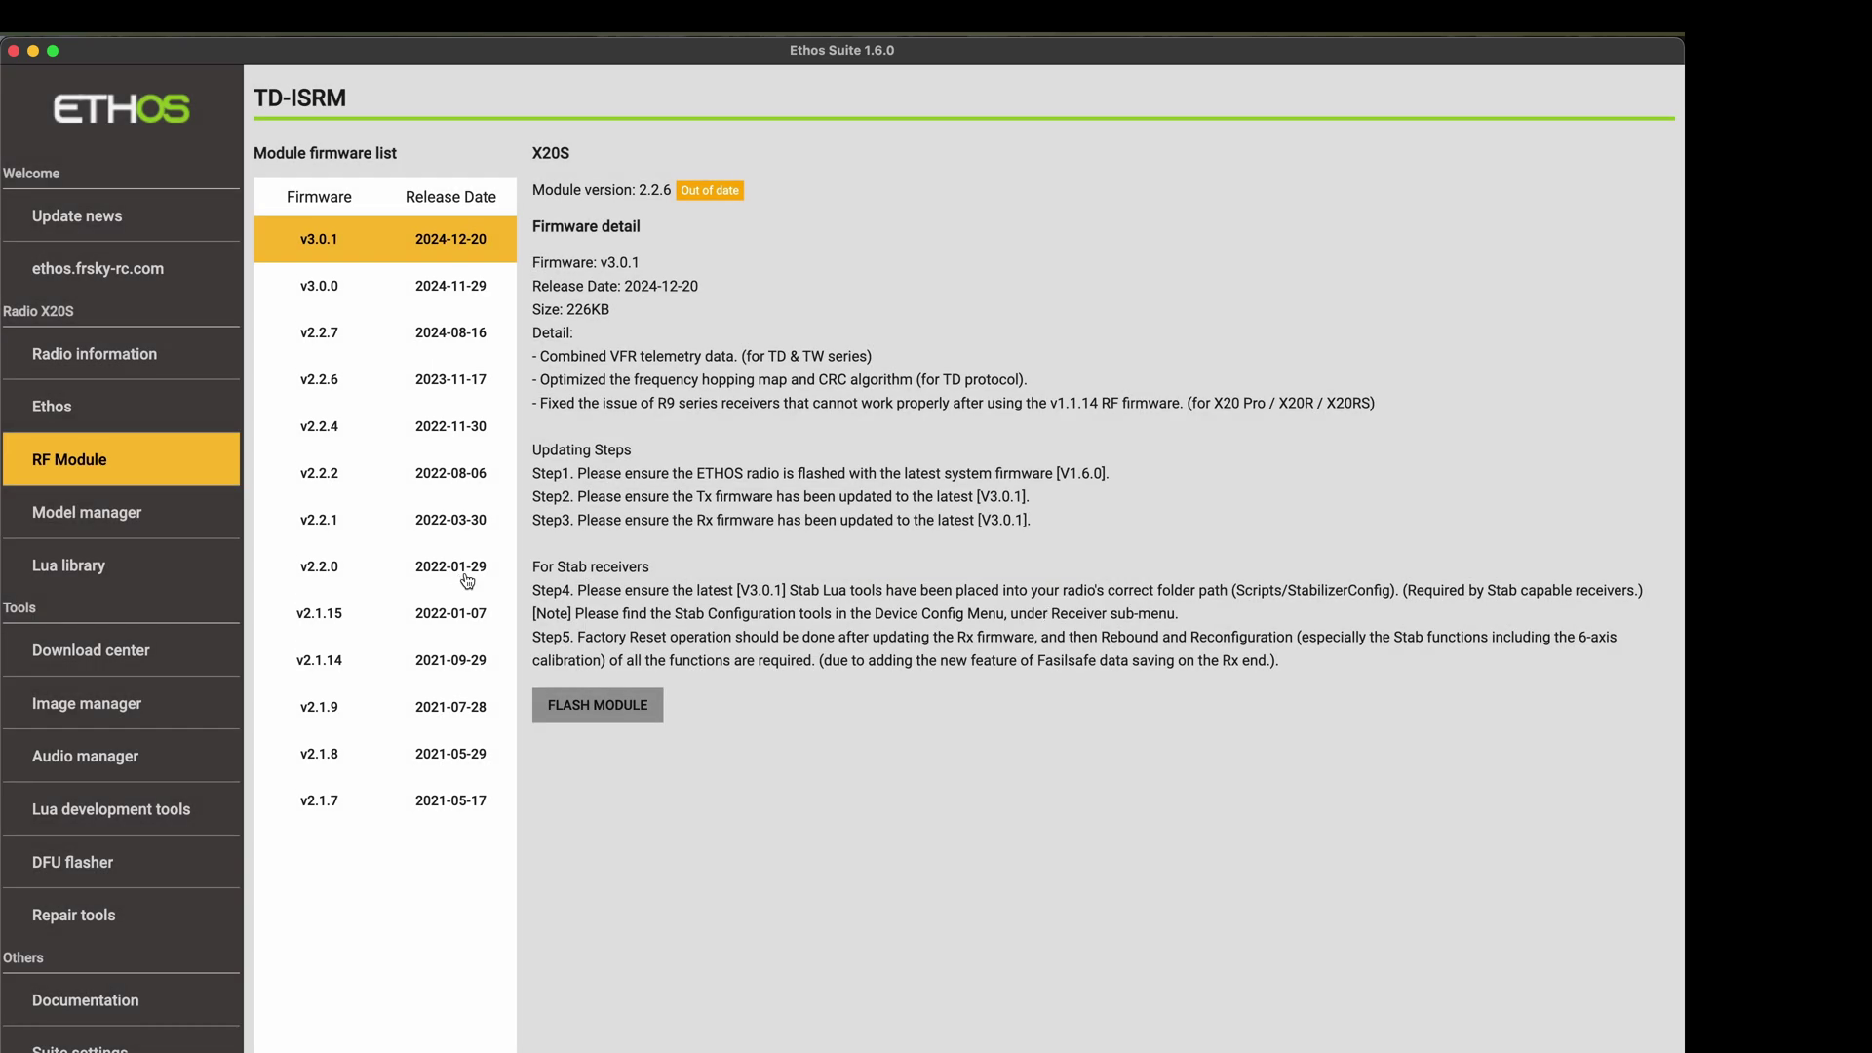
Check the update status of the RF module and of the radio's Ethos firmware.
left_click(121, 500)
left_click(103, 478)
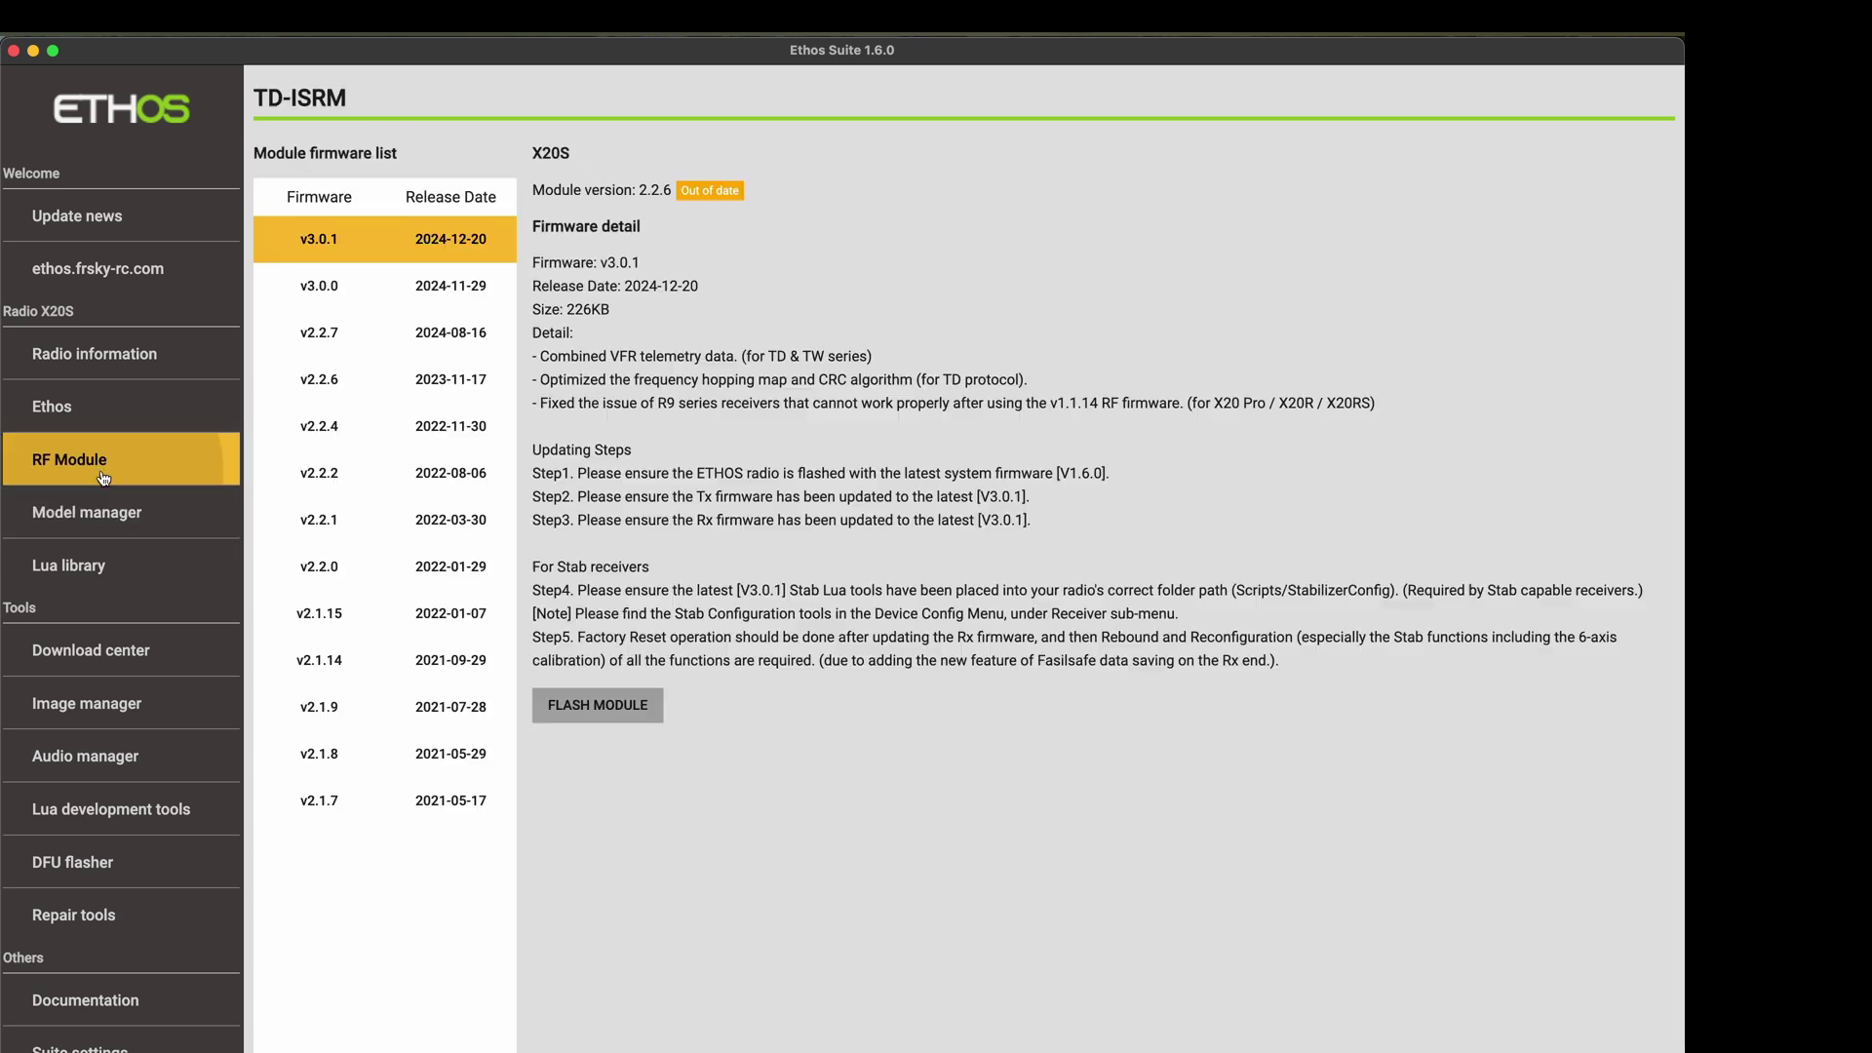
left_click(114, 395)
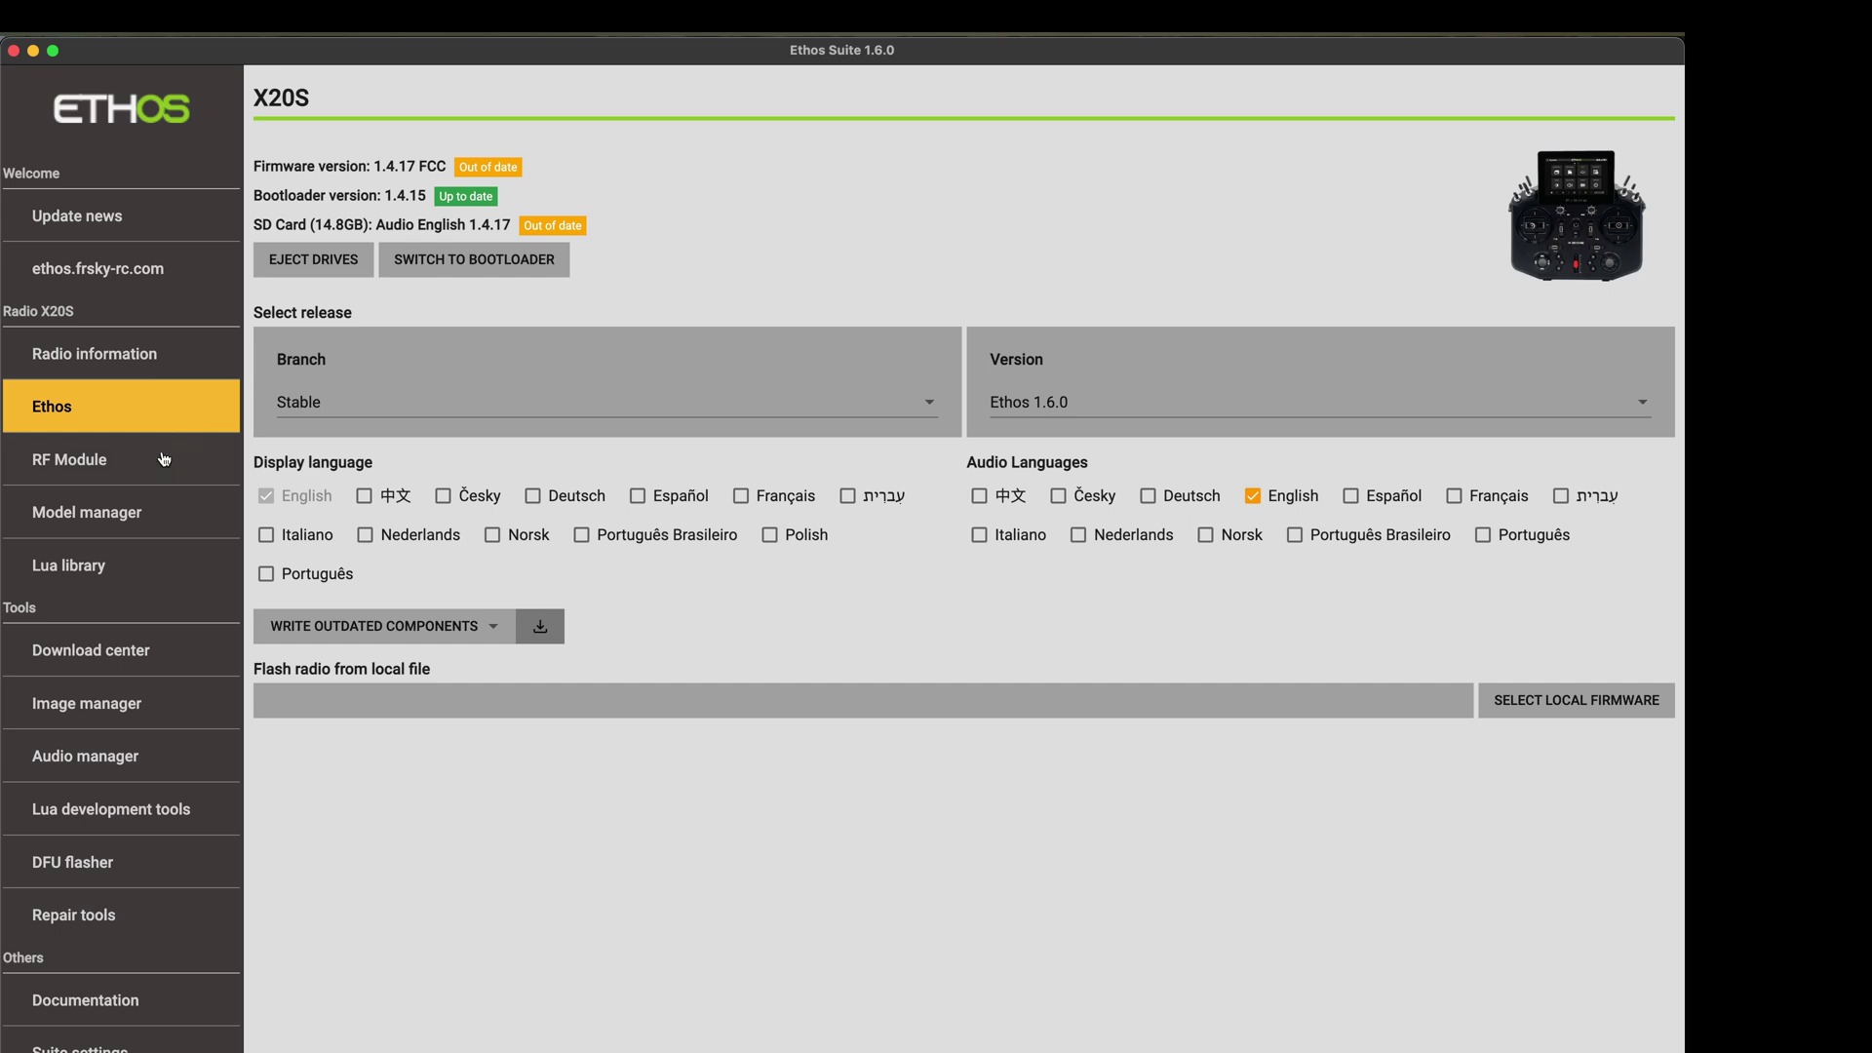
left_click(164, 459)
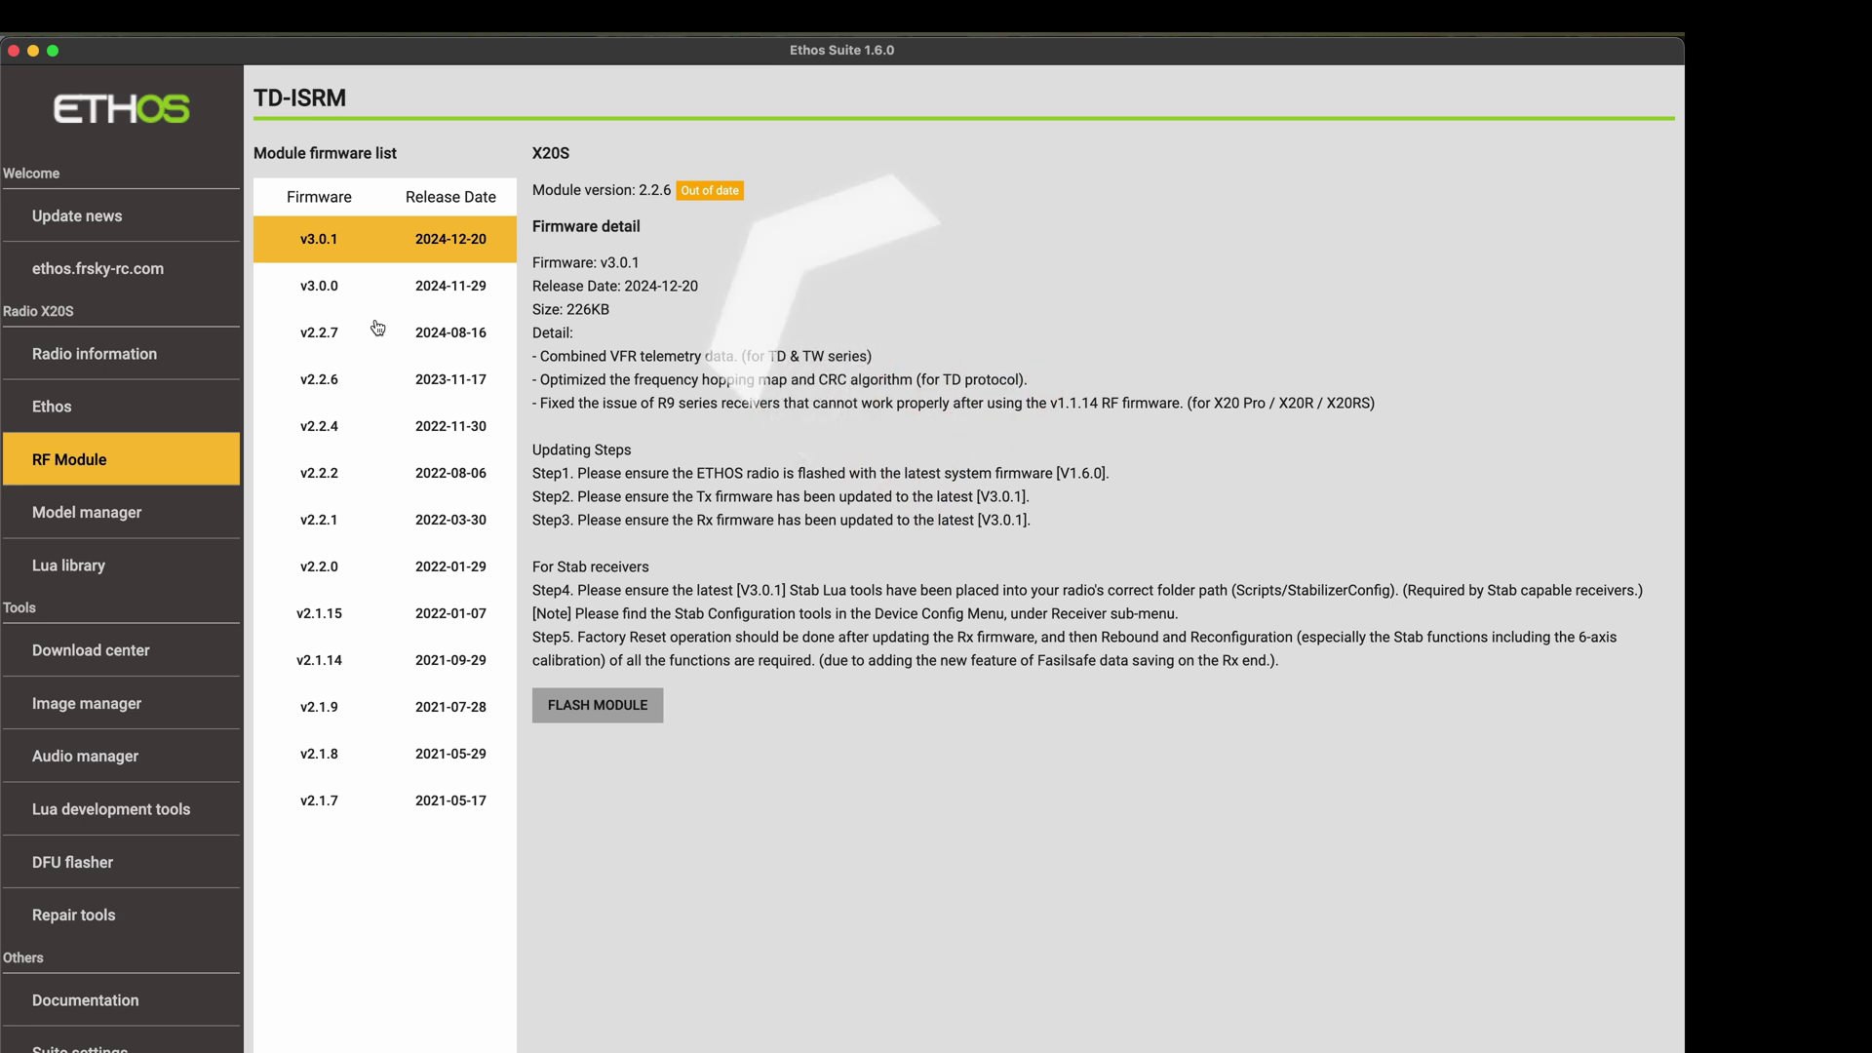
left_click(107, 353)
left_click(118, 419)
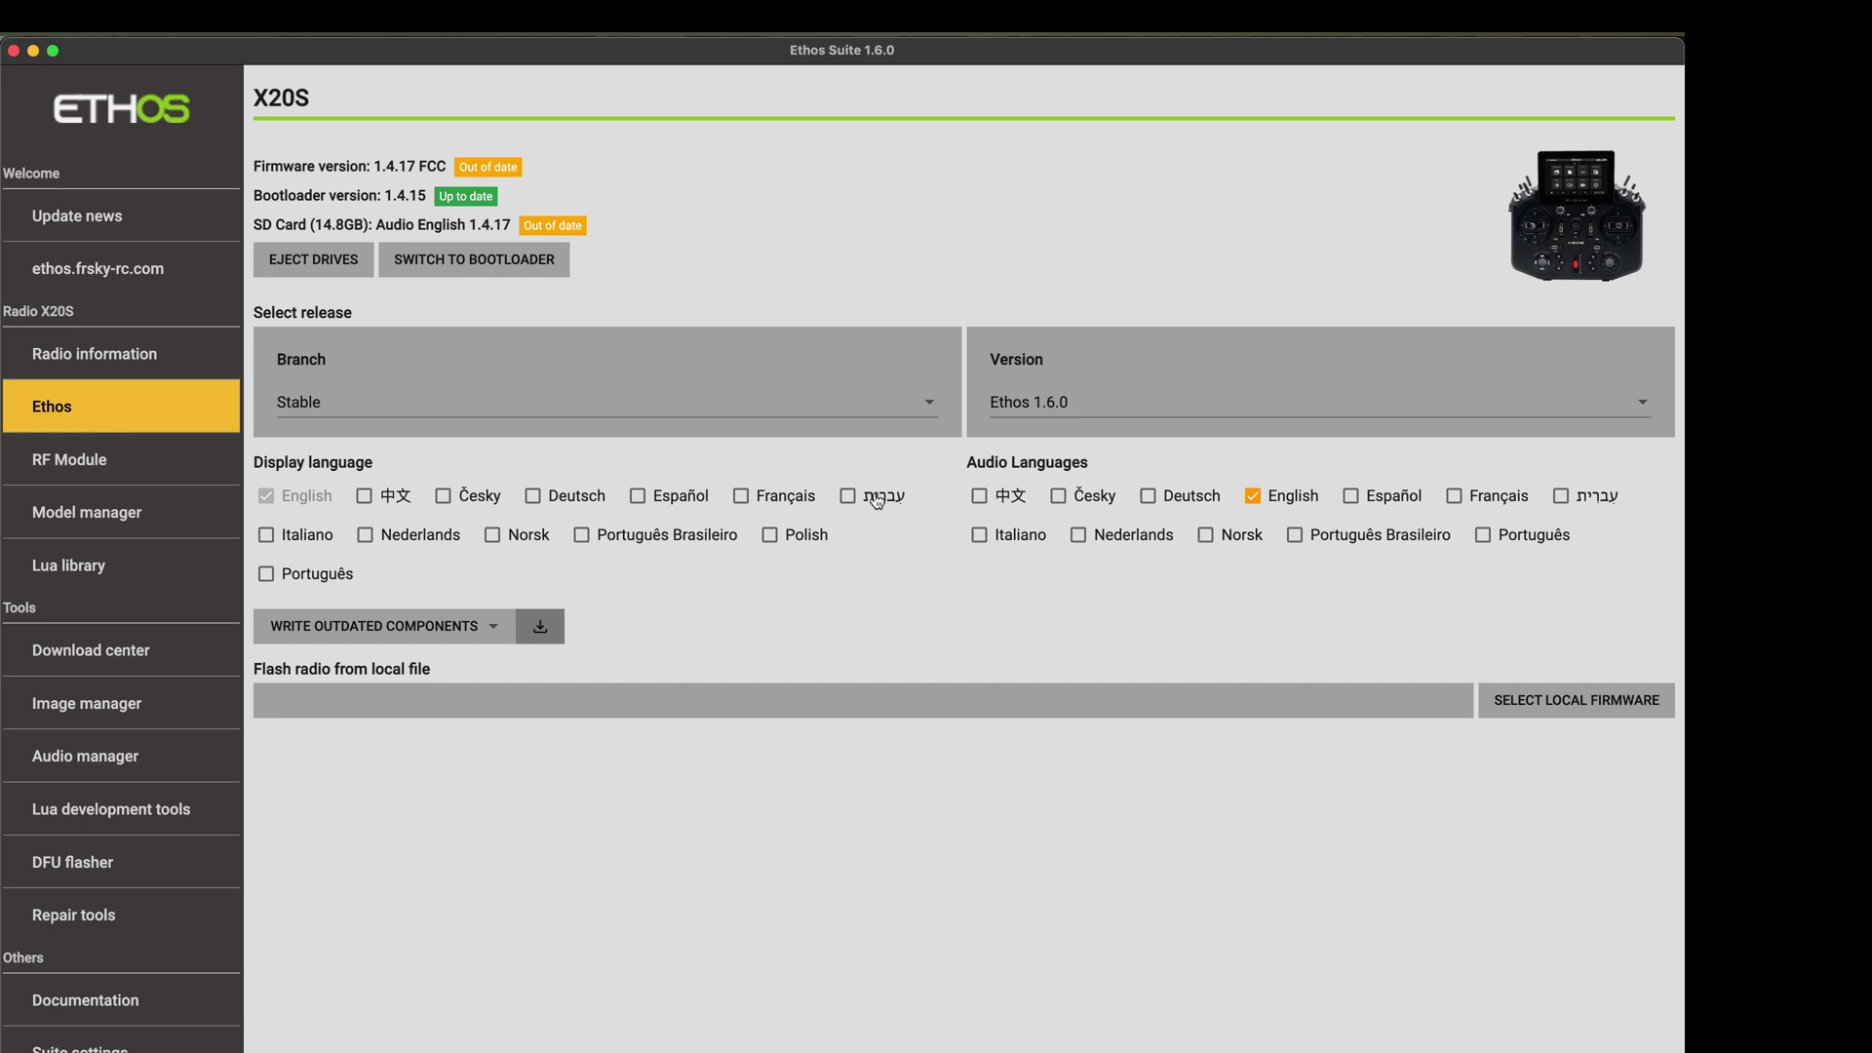
Try to write the outdated components of Ethos 1.6.0 to the radio, and follow the link to the module manager.
left_click(400, 630)
left_click(397, 636)
left_click(555, 628)
left_click(1267, 621)
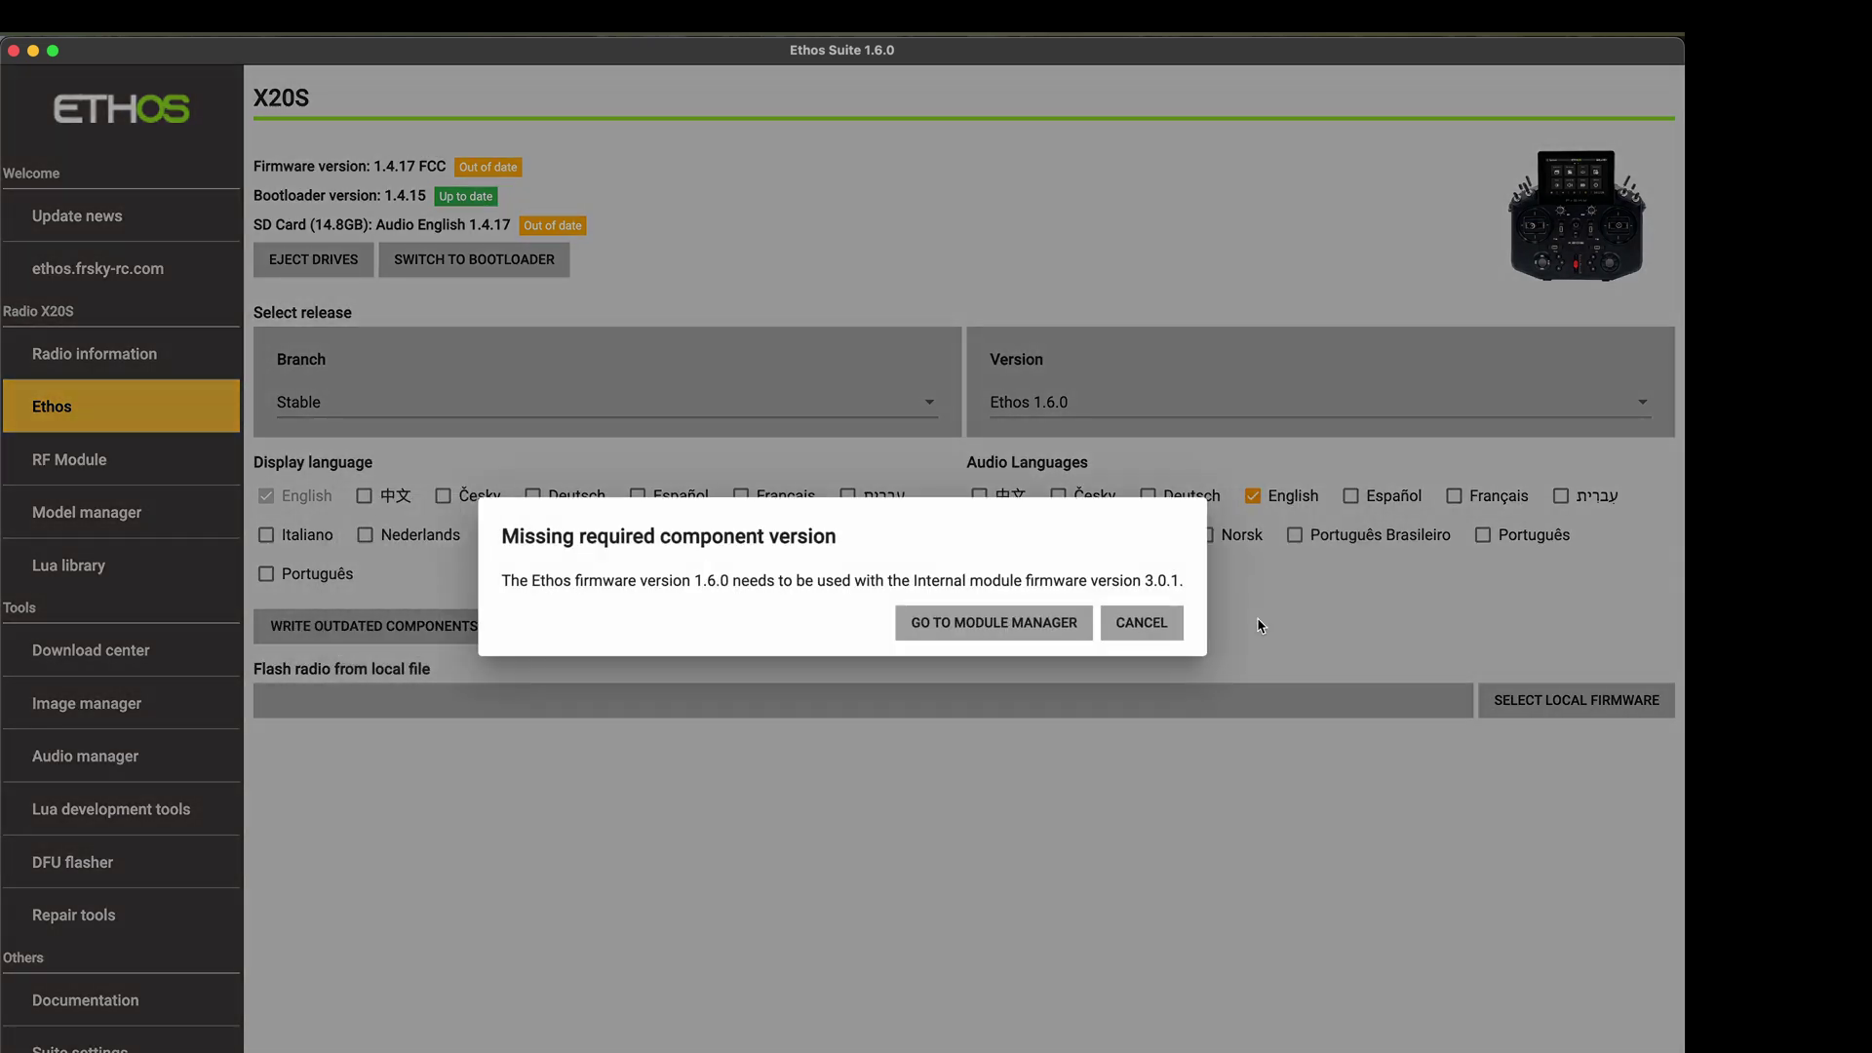
left_click(1011, 624)
Select the Ethos 1.5.19 release and write all its components to the radio, continuing without another backup.
left_click(1119, 405)
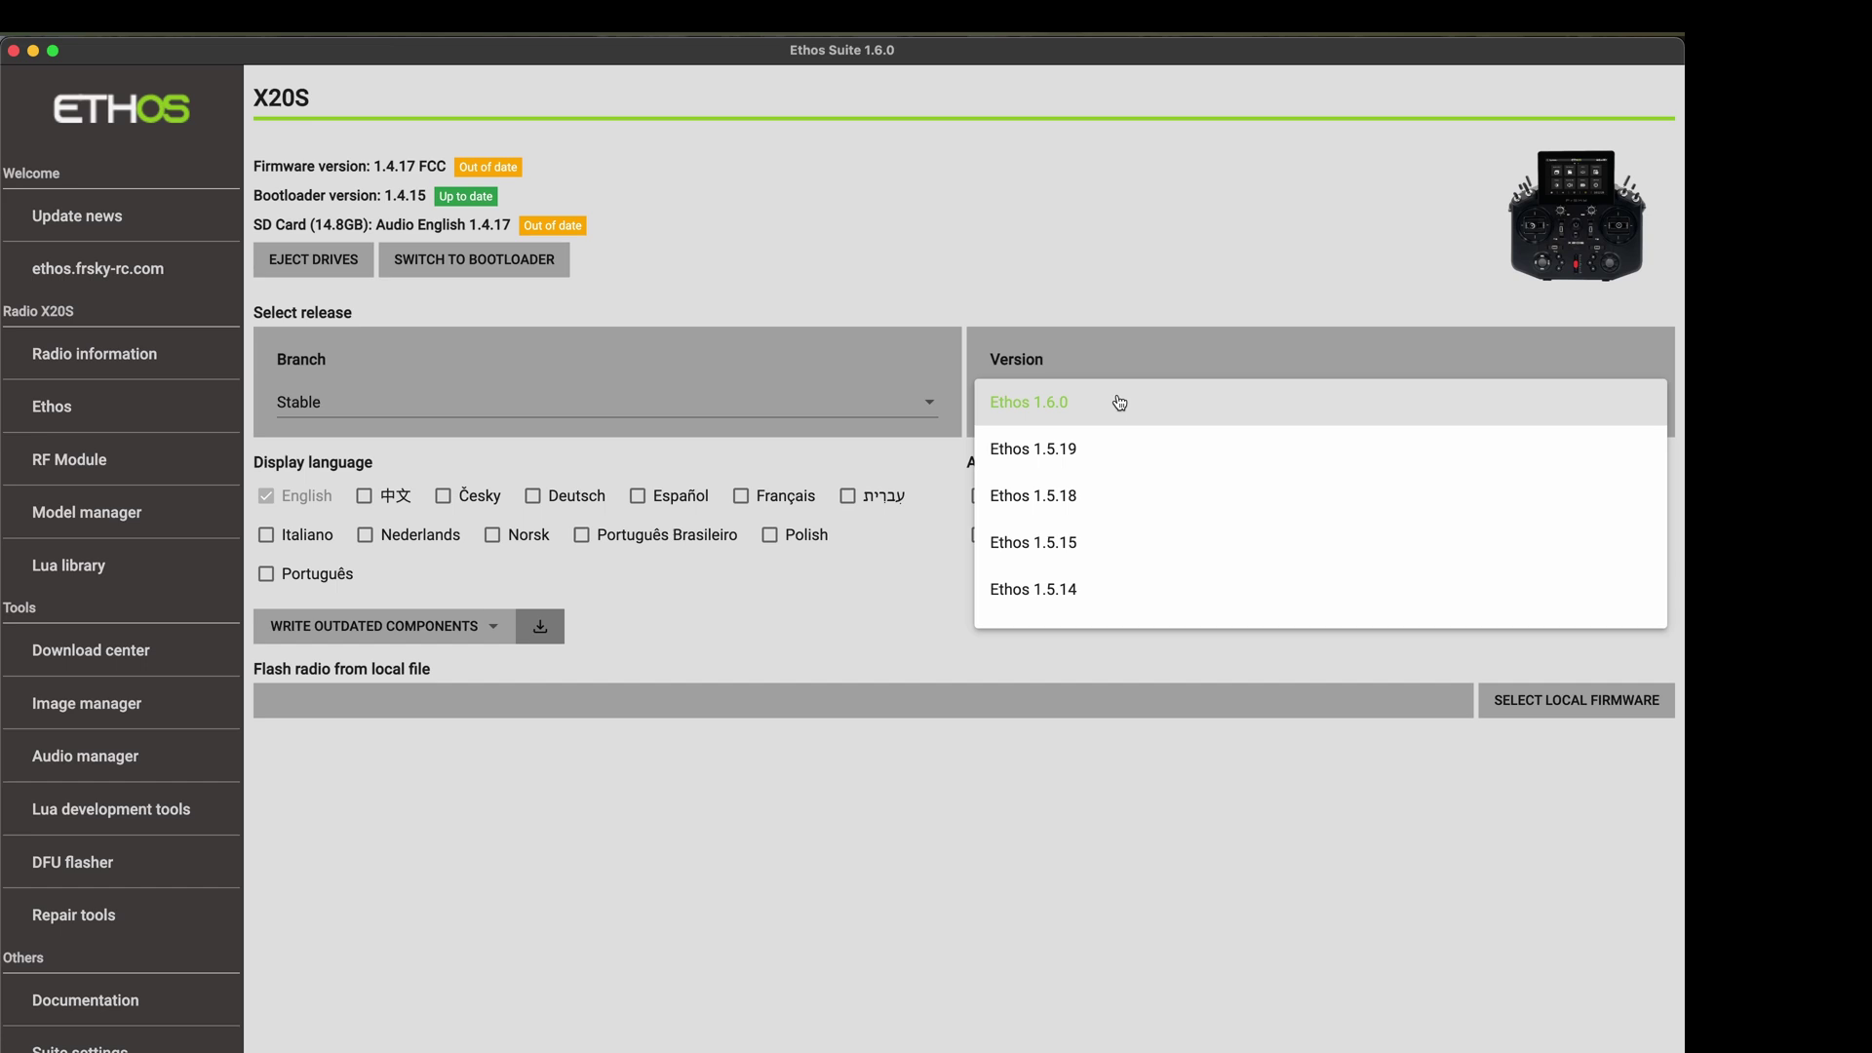
left_click(1119, 462)
left_click(390, 639)
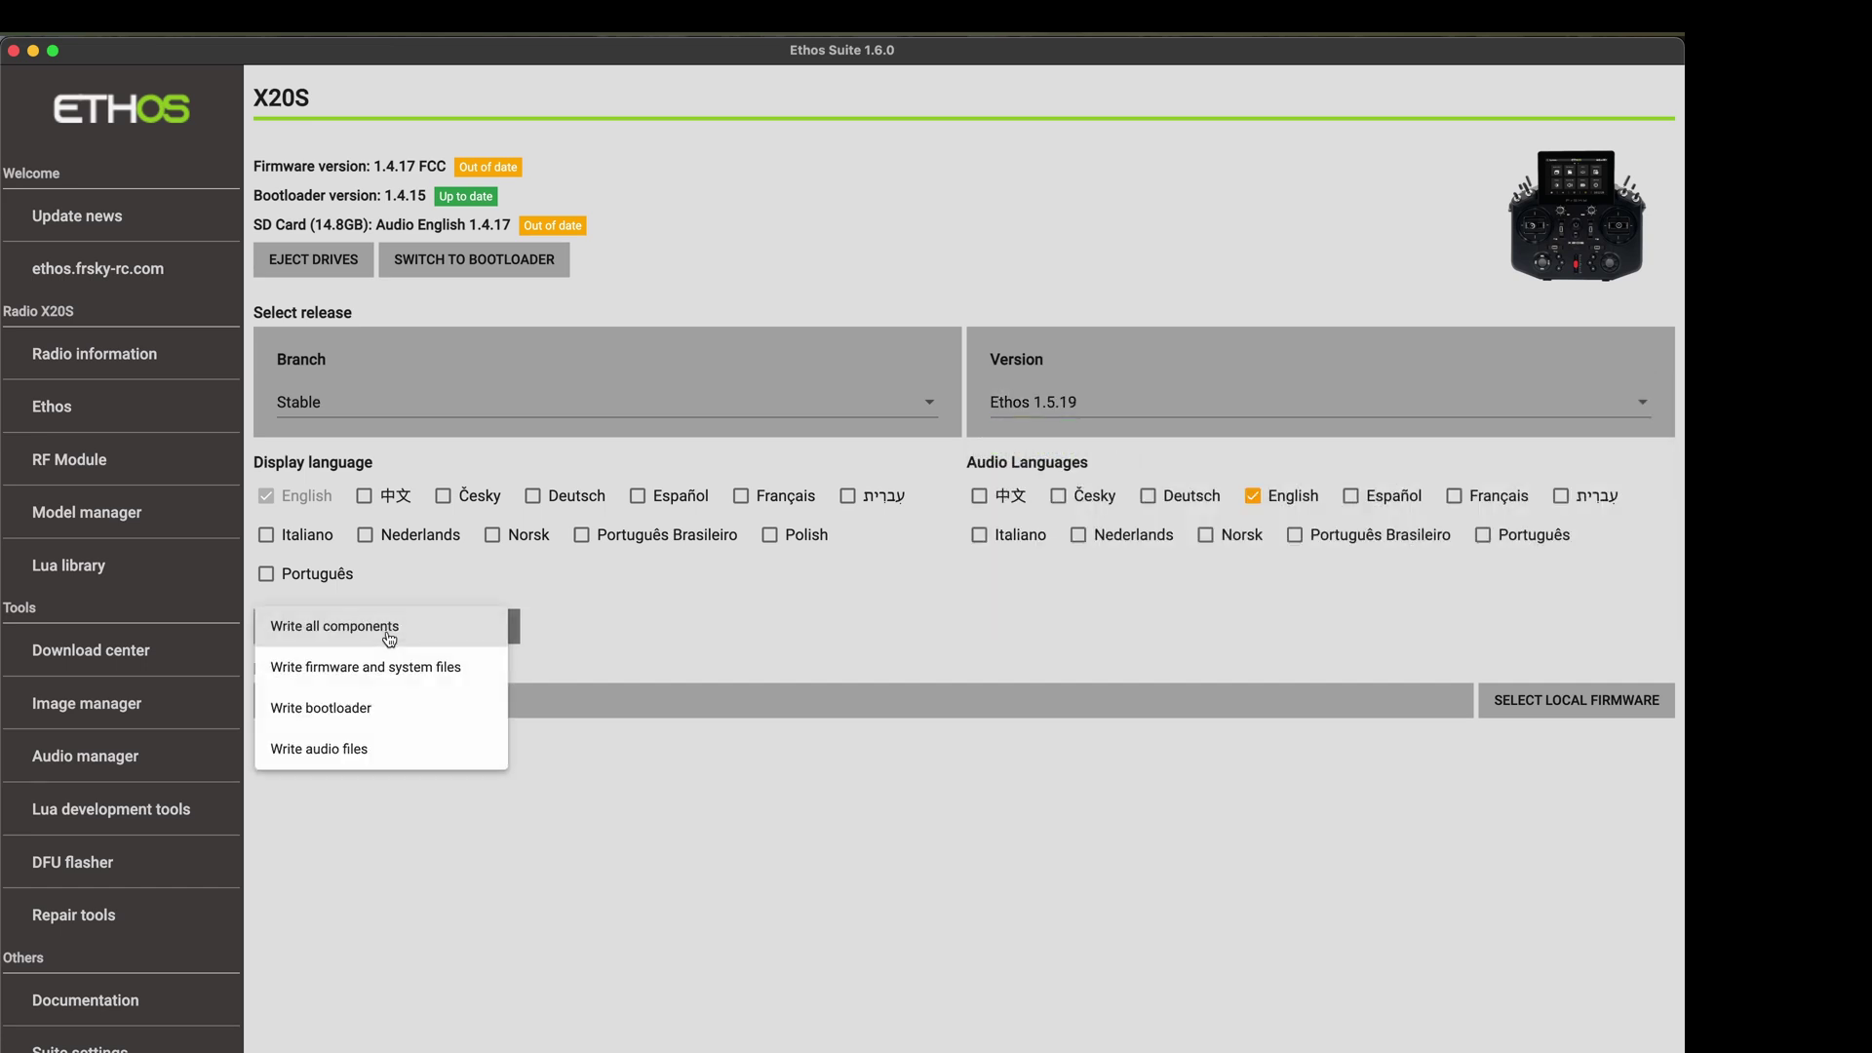
left_click(390, 639)
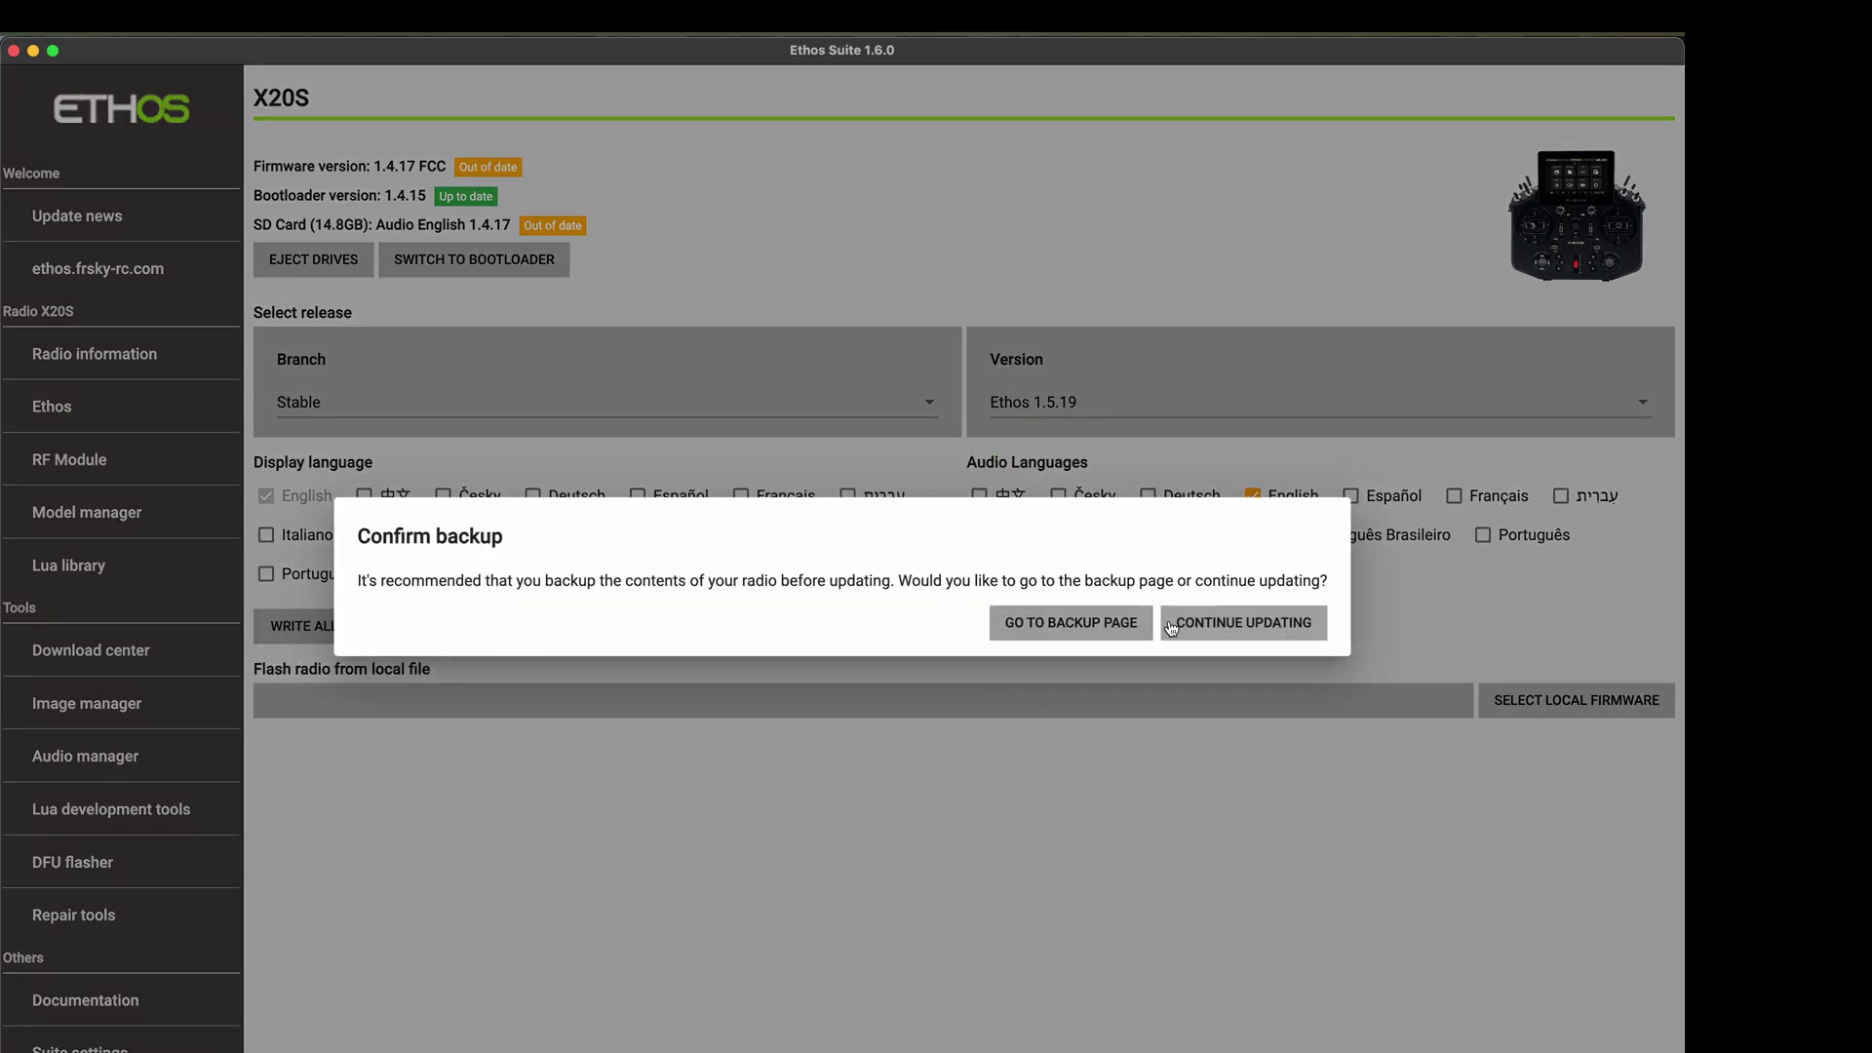
left_click(1189, 628)
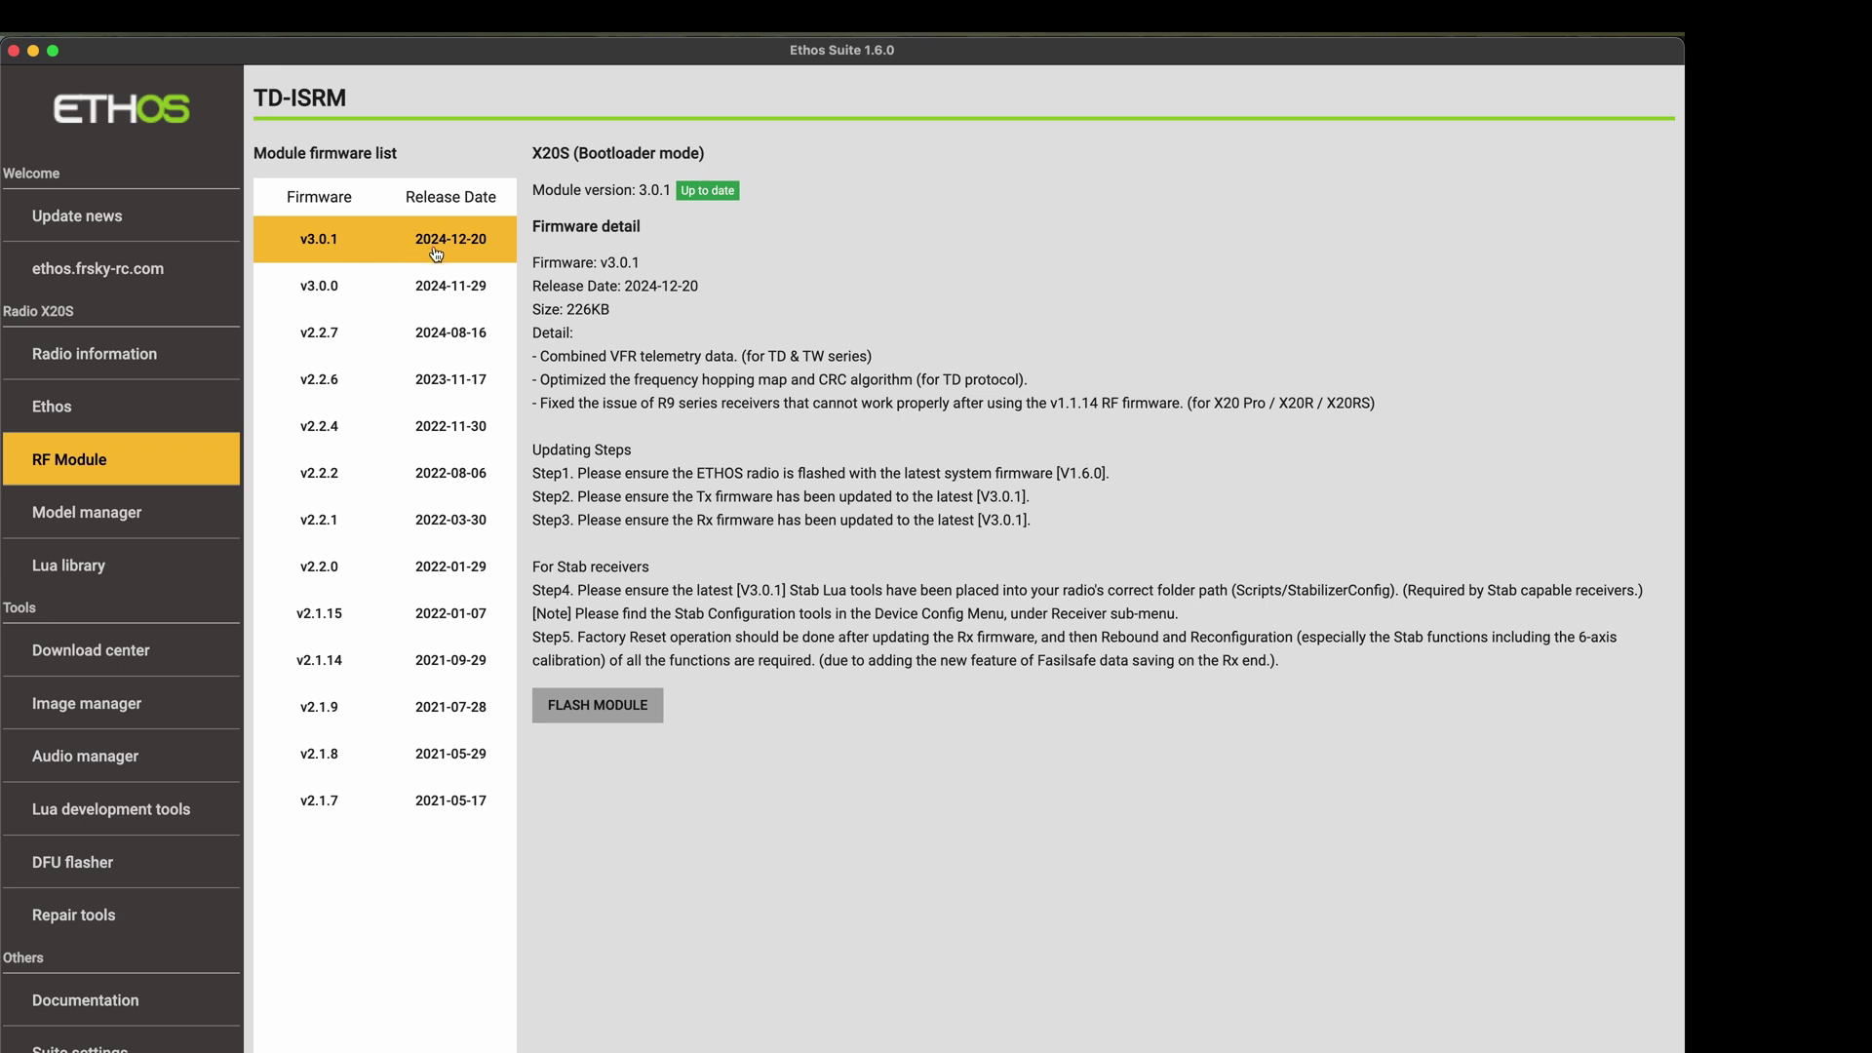
Check the RF module's installed firmware version and update status.
left_click_drag(752, 183, 531, 186)
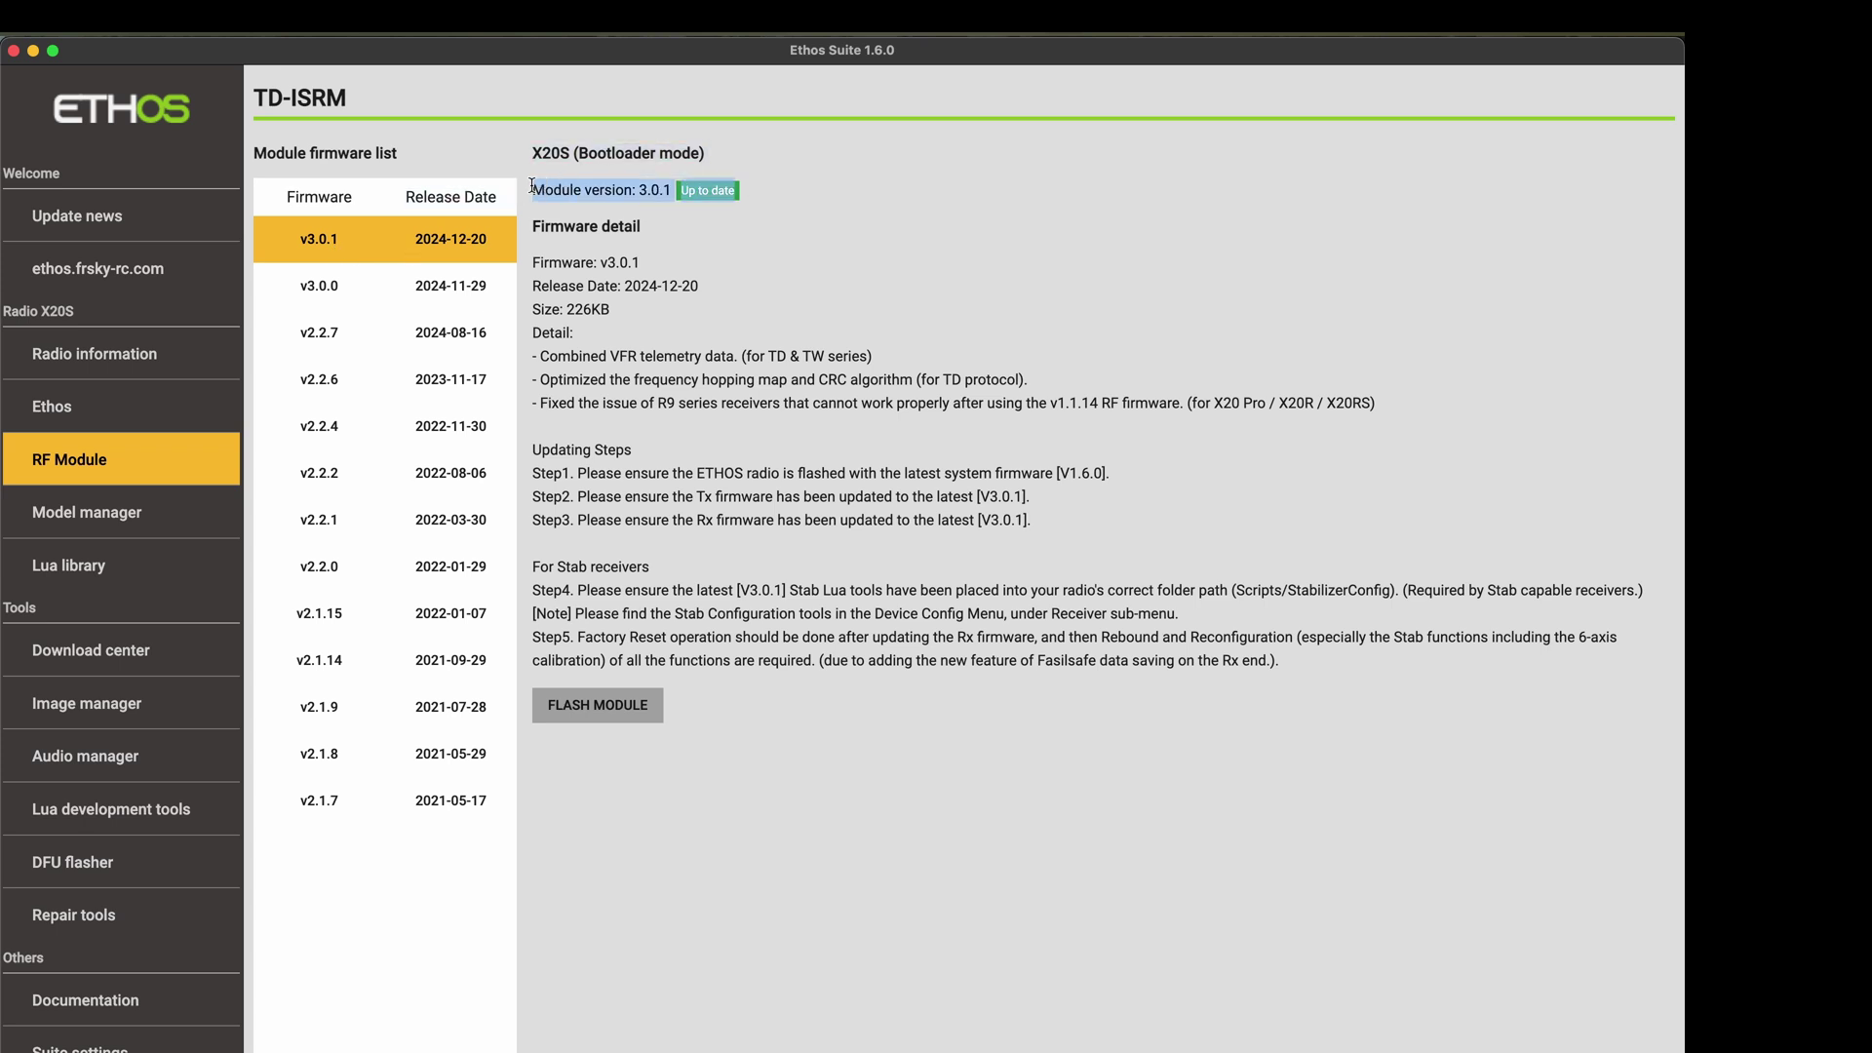
left_click(533, 187)
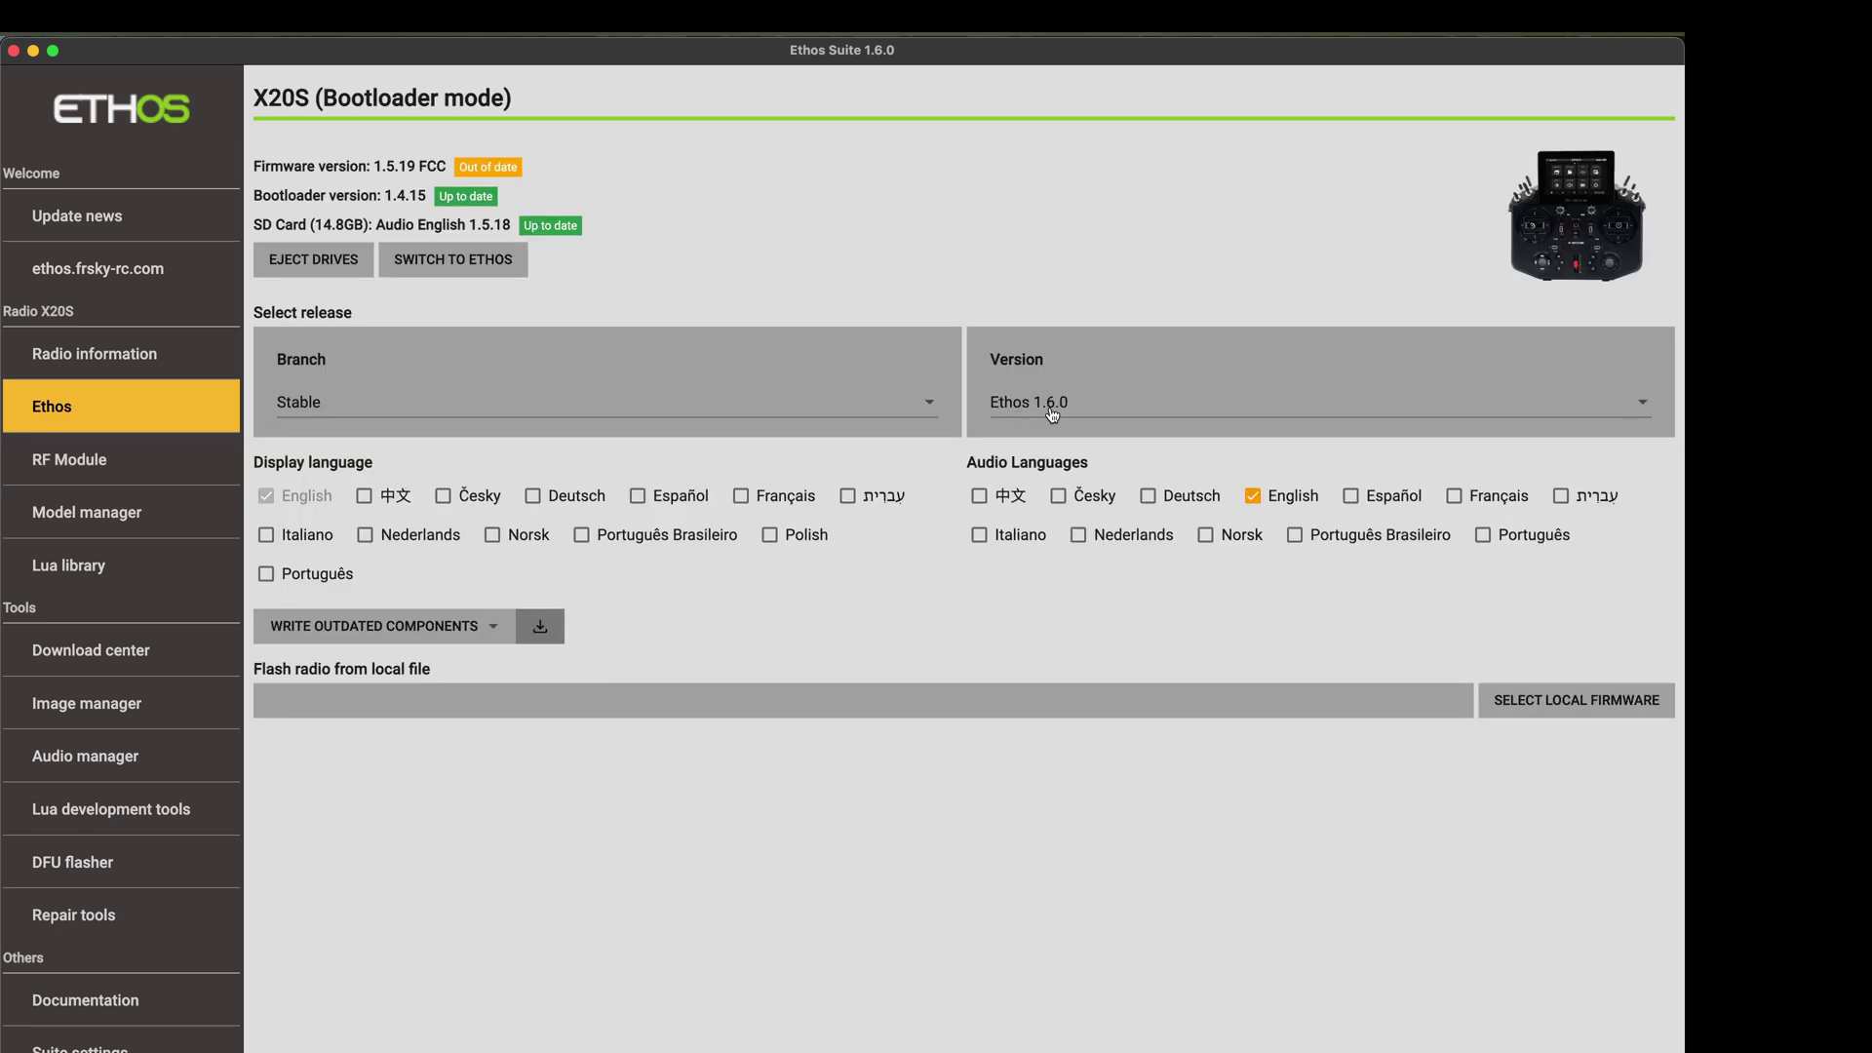
Write the outdated components of Ethos 1.6.0 to the radio without another backup, and return to the radio information.
left_click(542, 629)
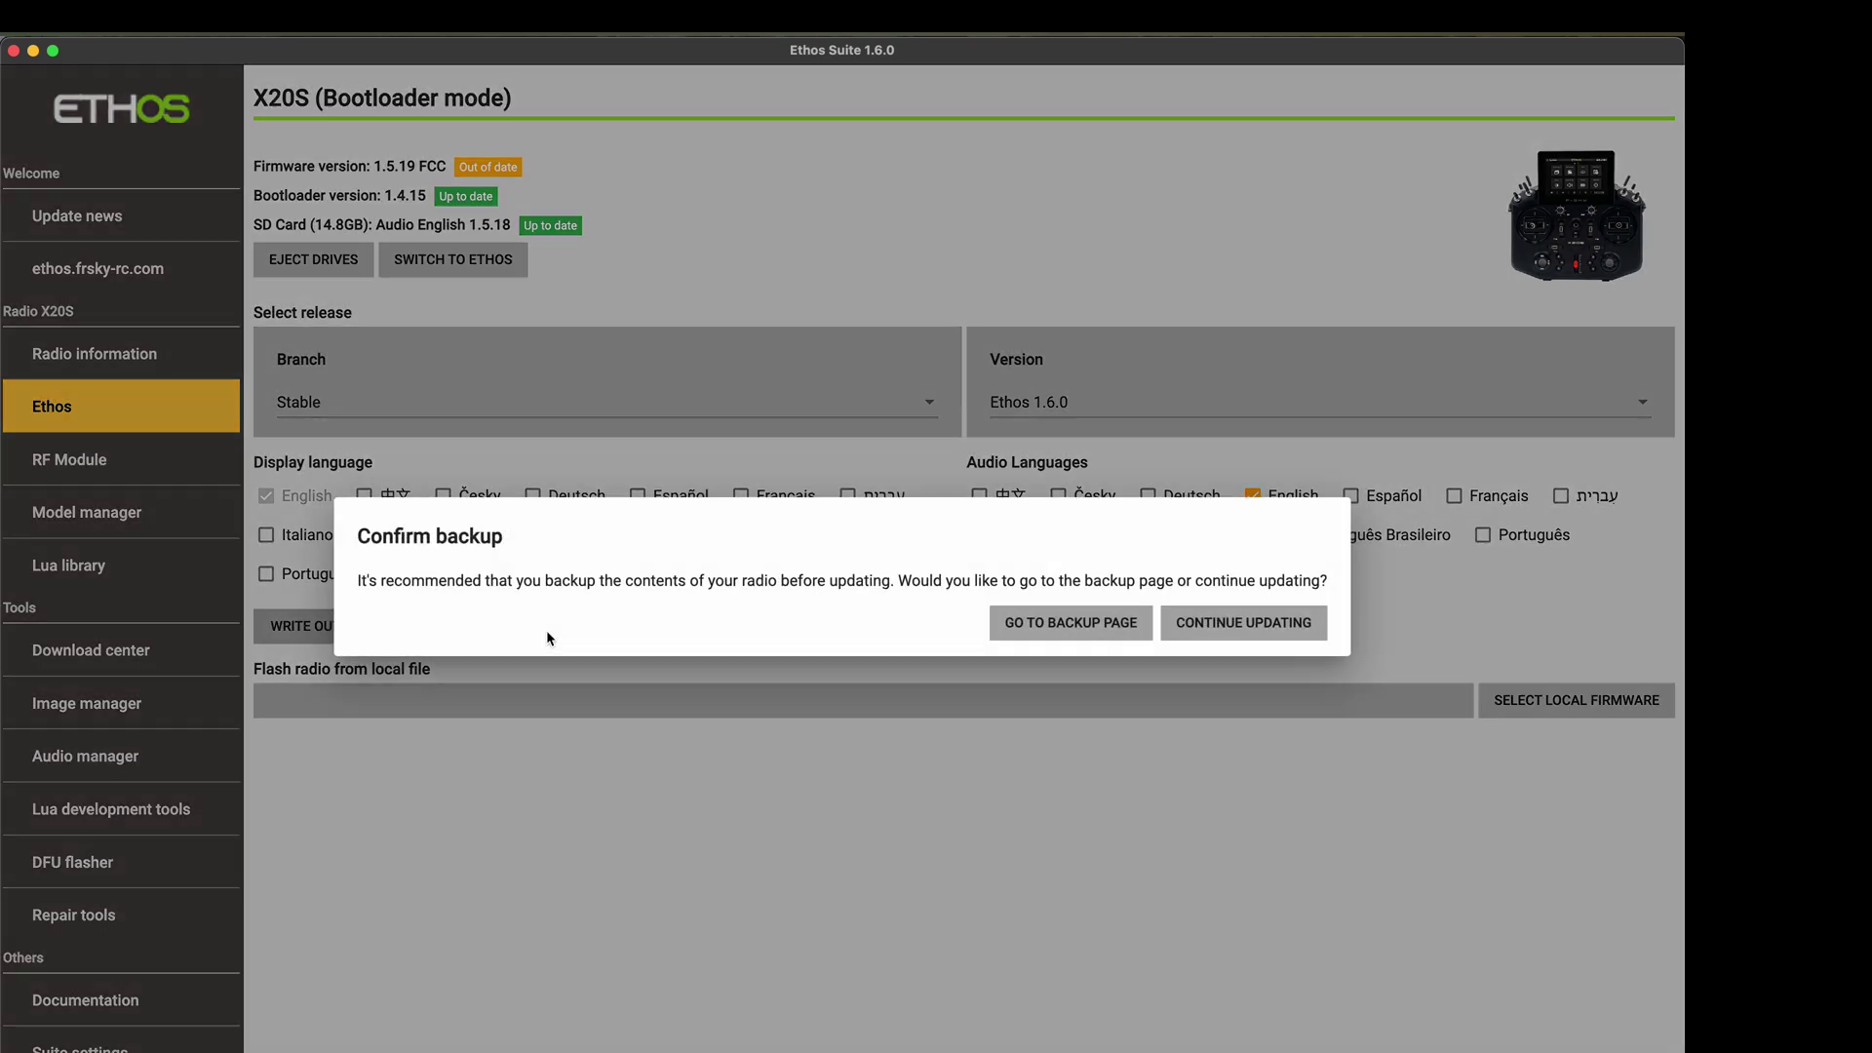
left_click(1262, 627)
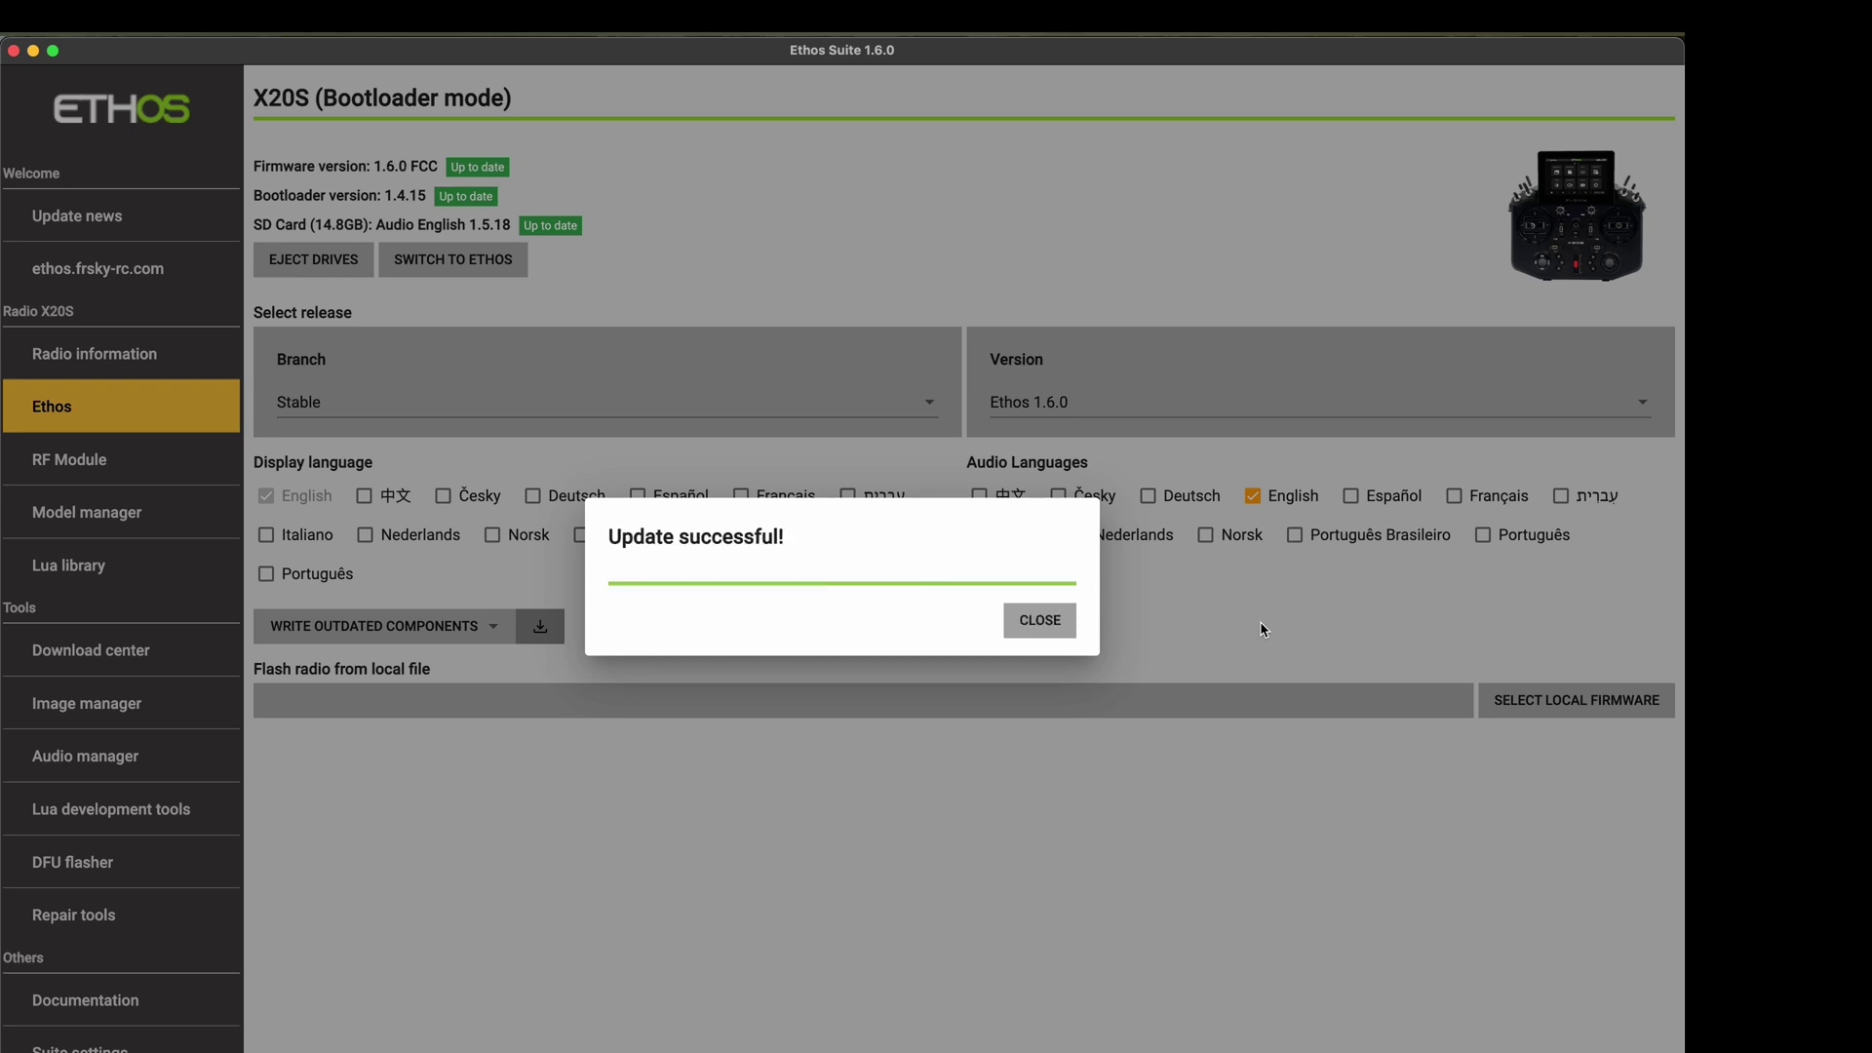
left_click(1048, 618)
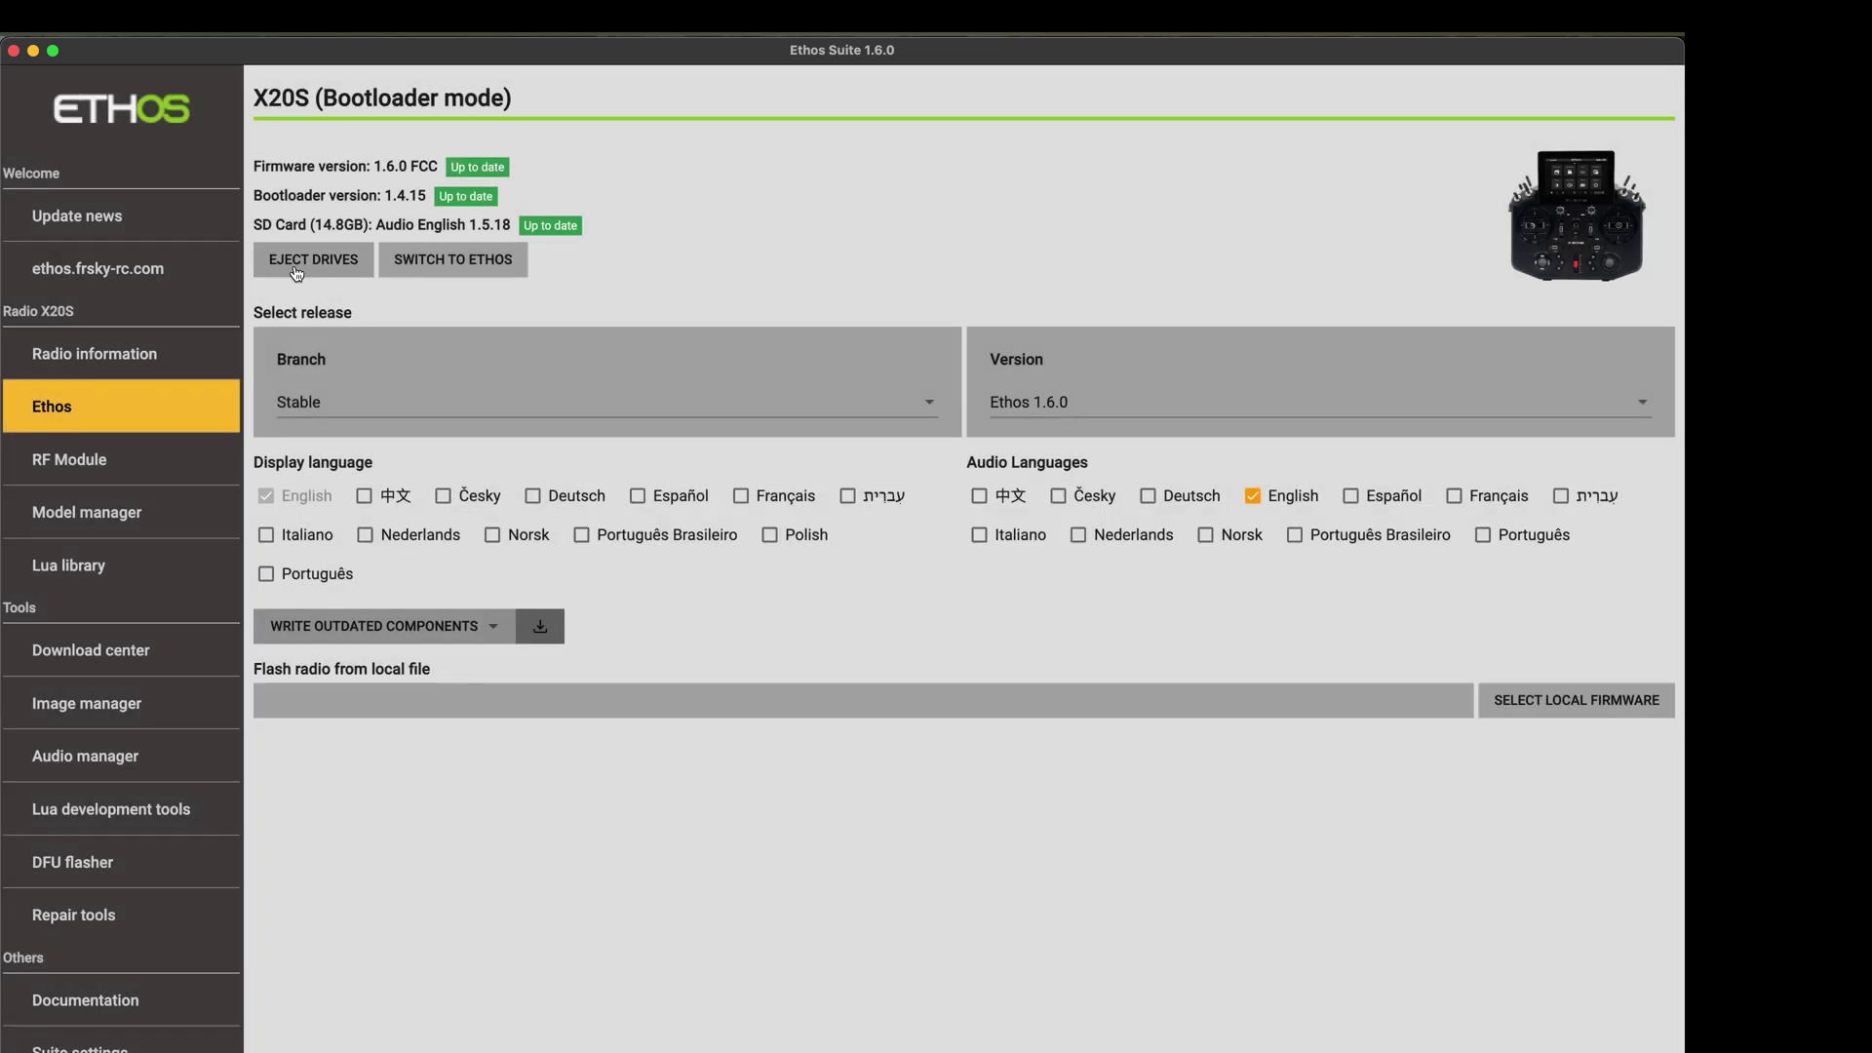
left_click(227, 332)
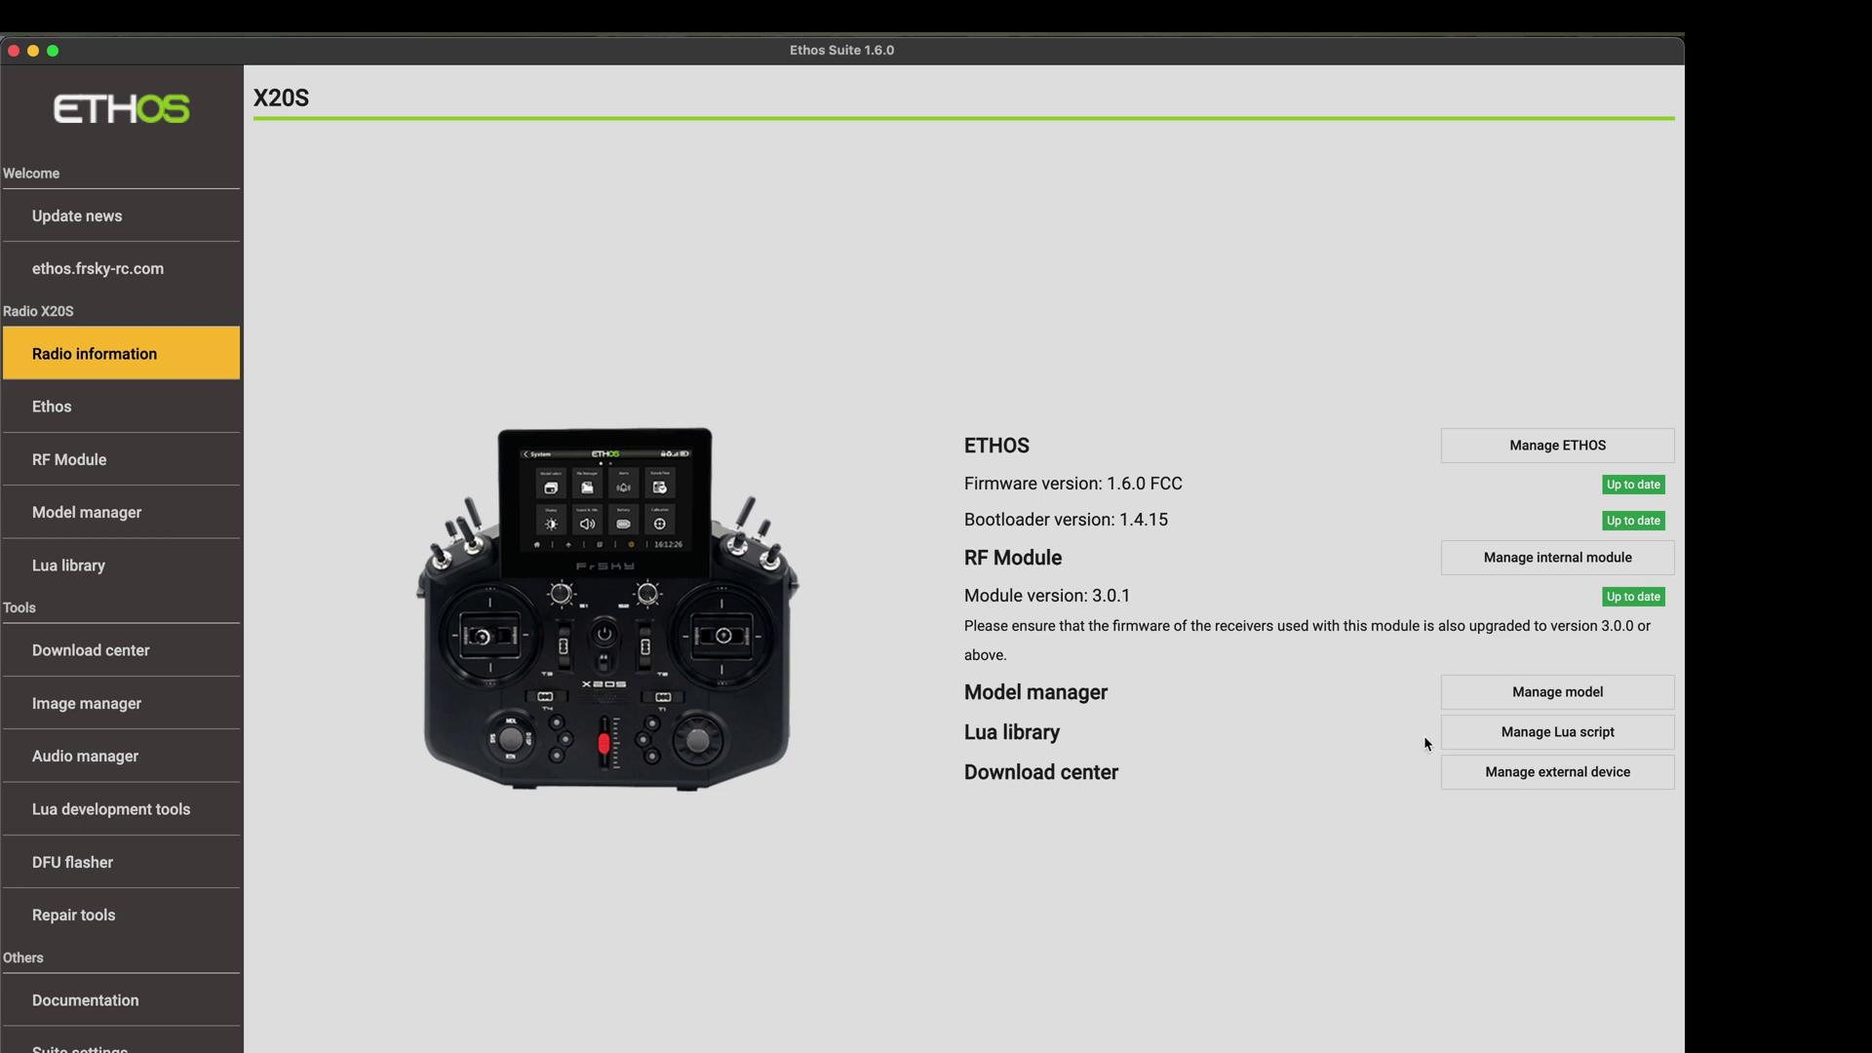
Open the Download center and show the firmware files for the TD R10 in the TD series receivers.
left_click(1517, 781)
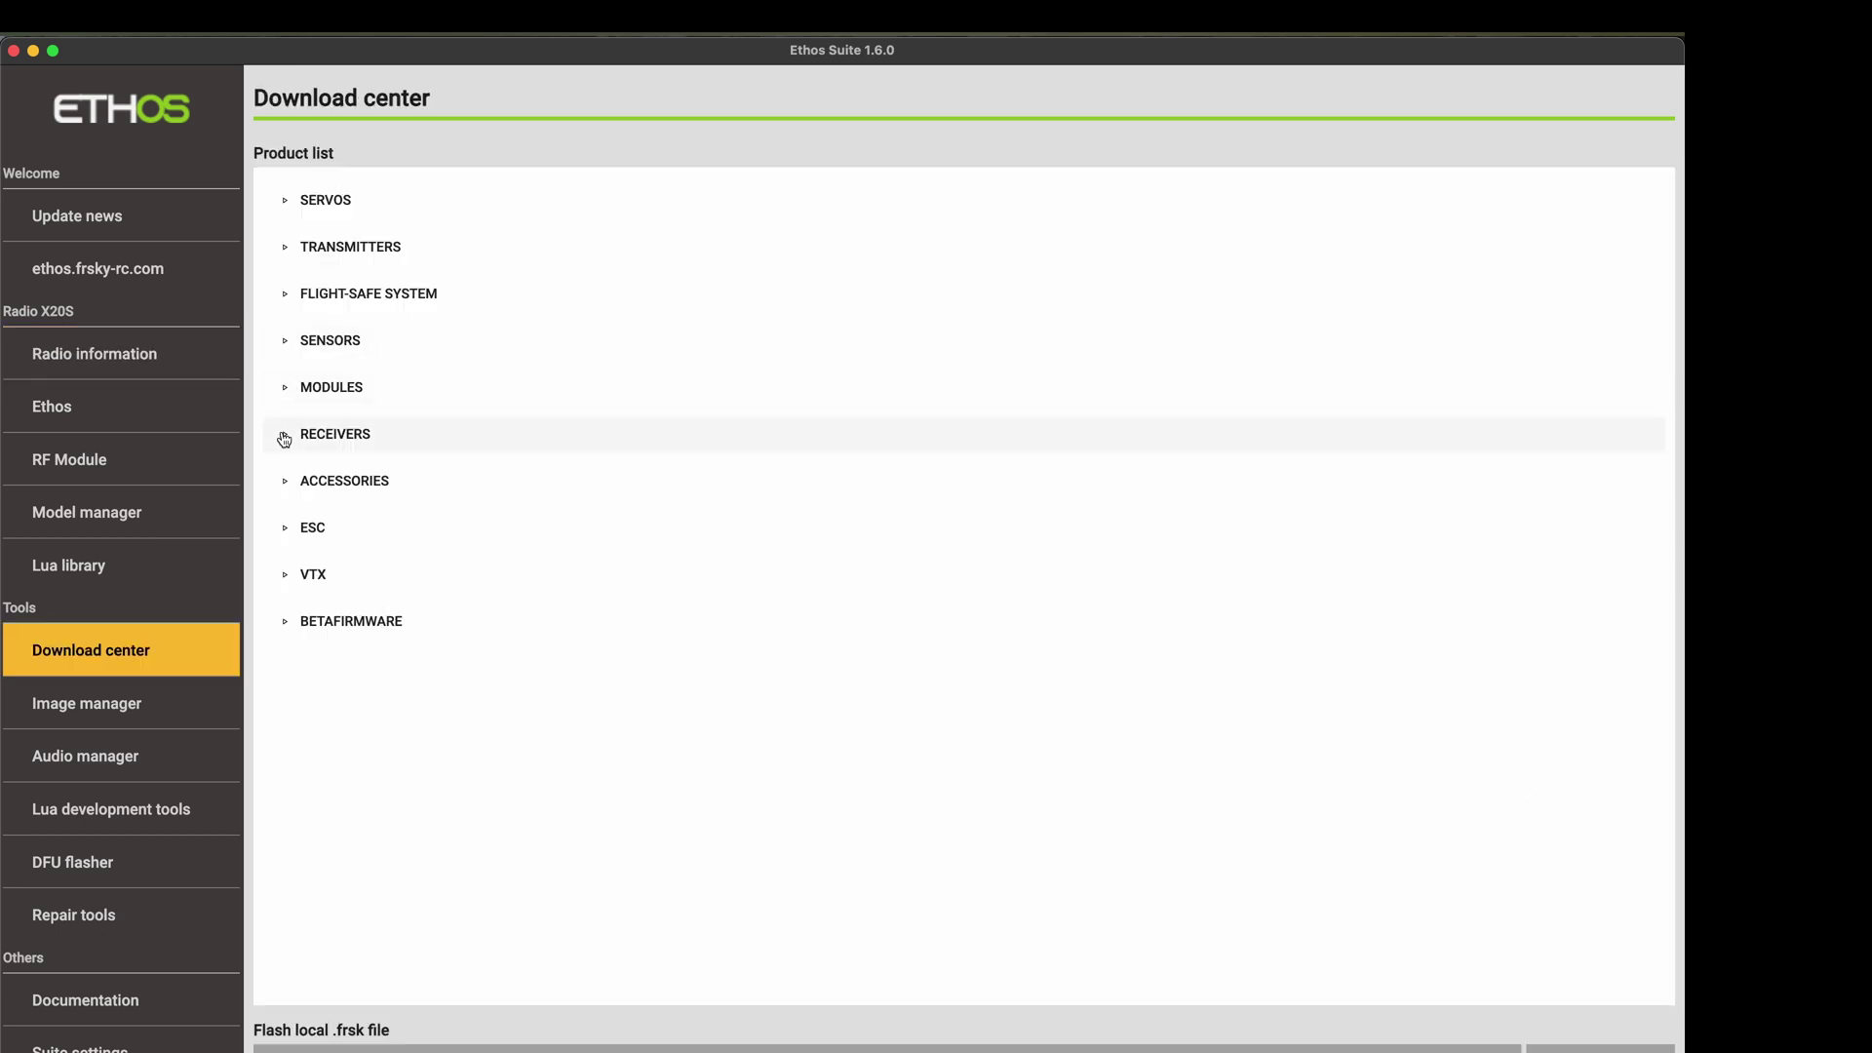
left_click(284, 433)
left_click(323, 668)
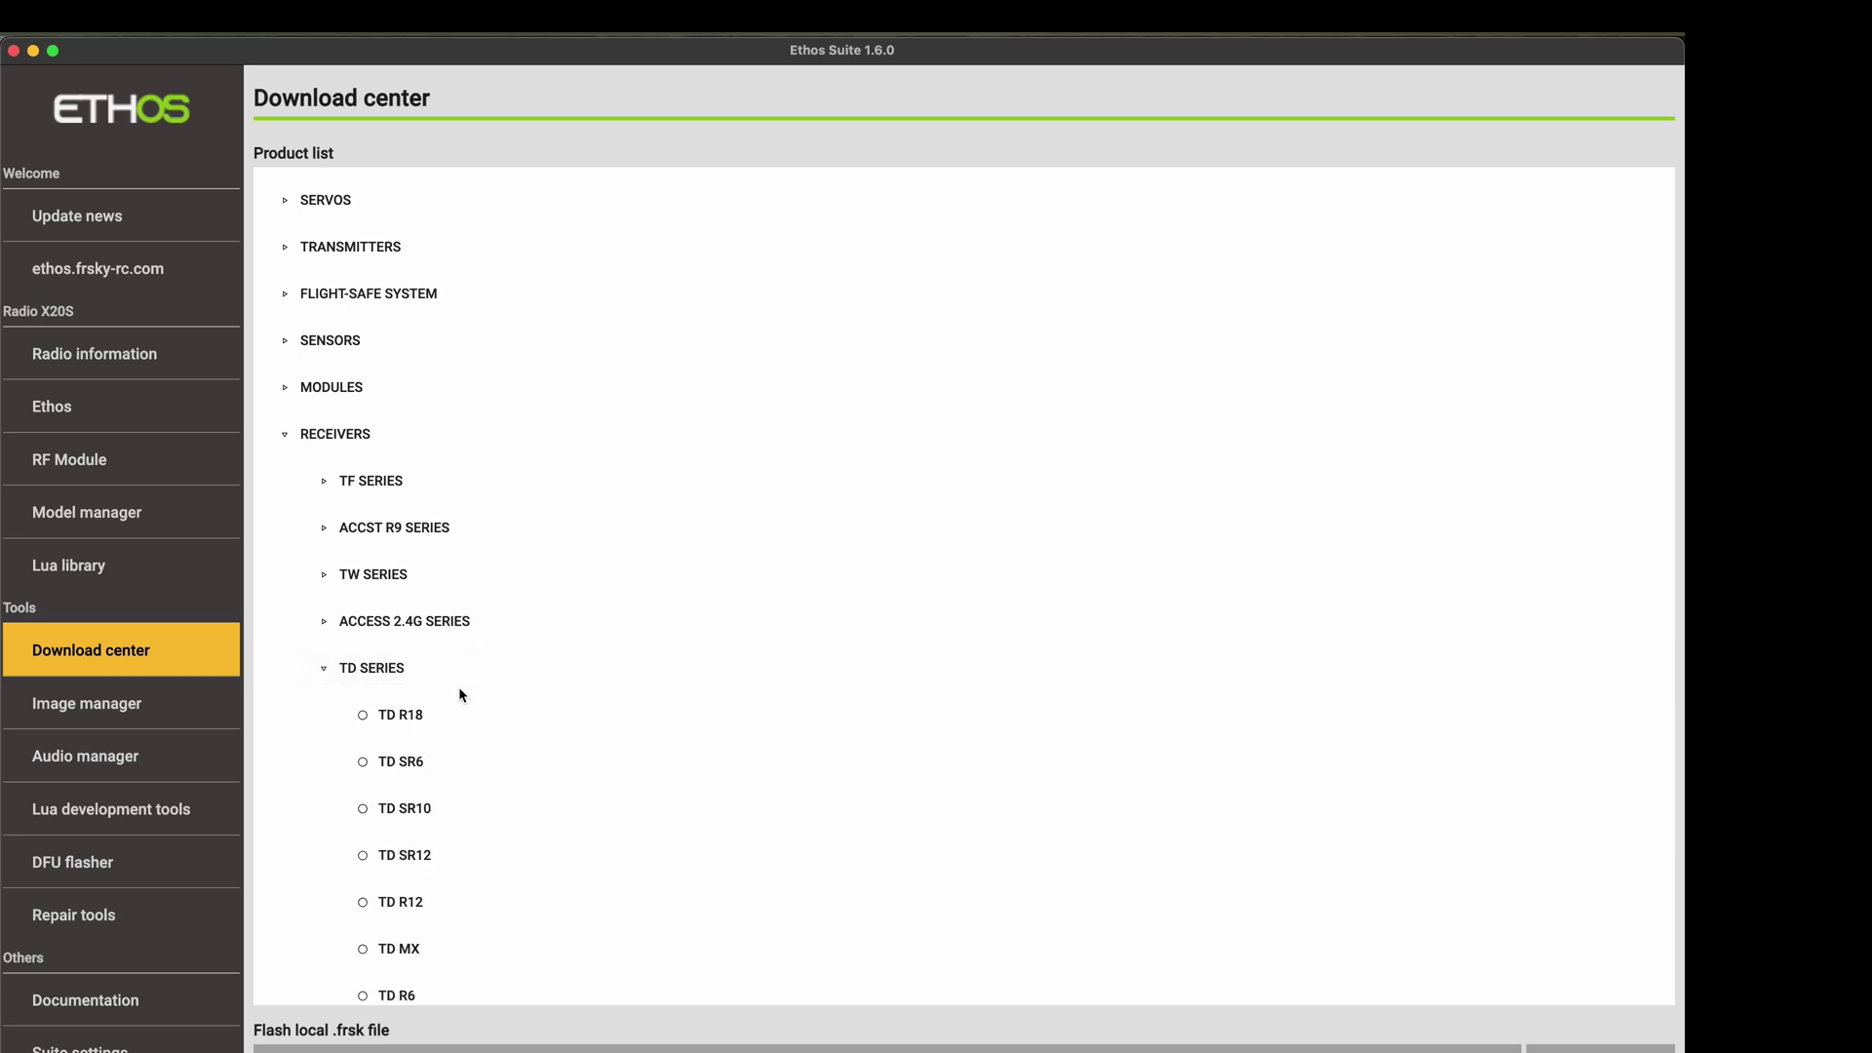
scroll(458, 687, "down", 3)
scroll(460, 694, "down", 1)
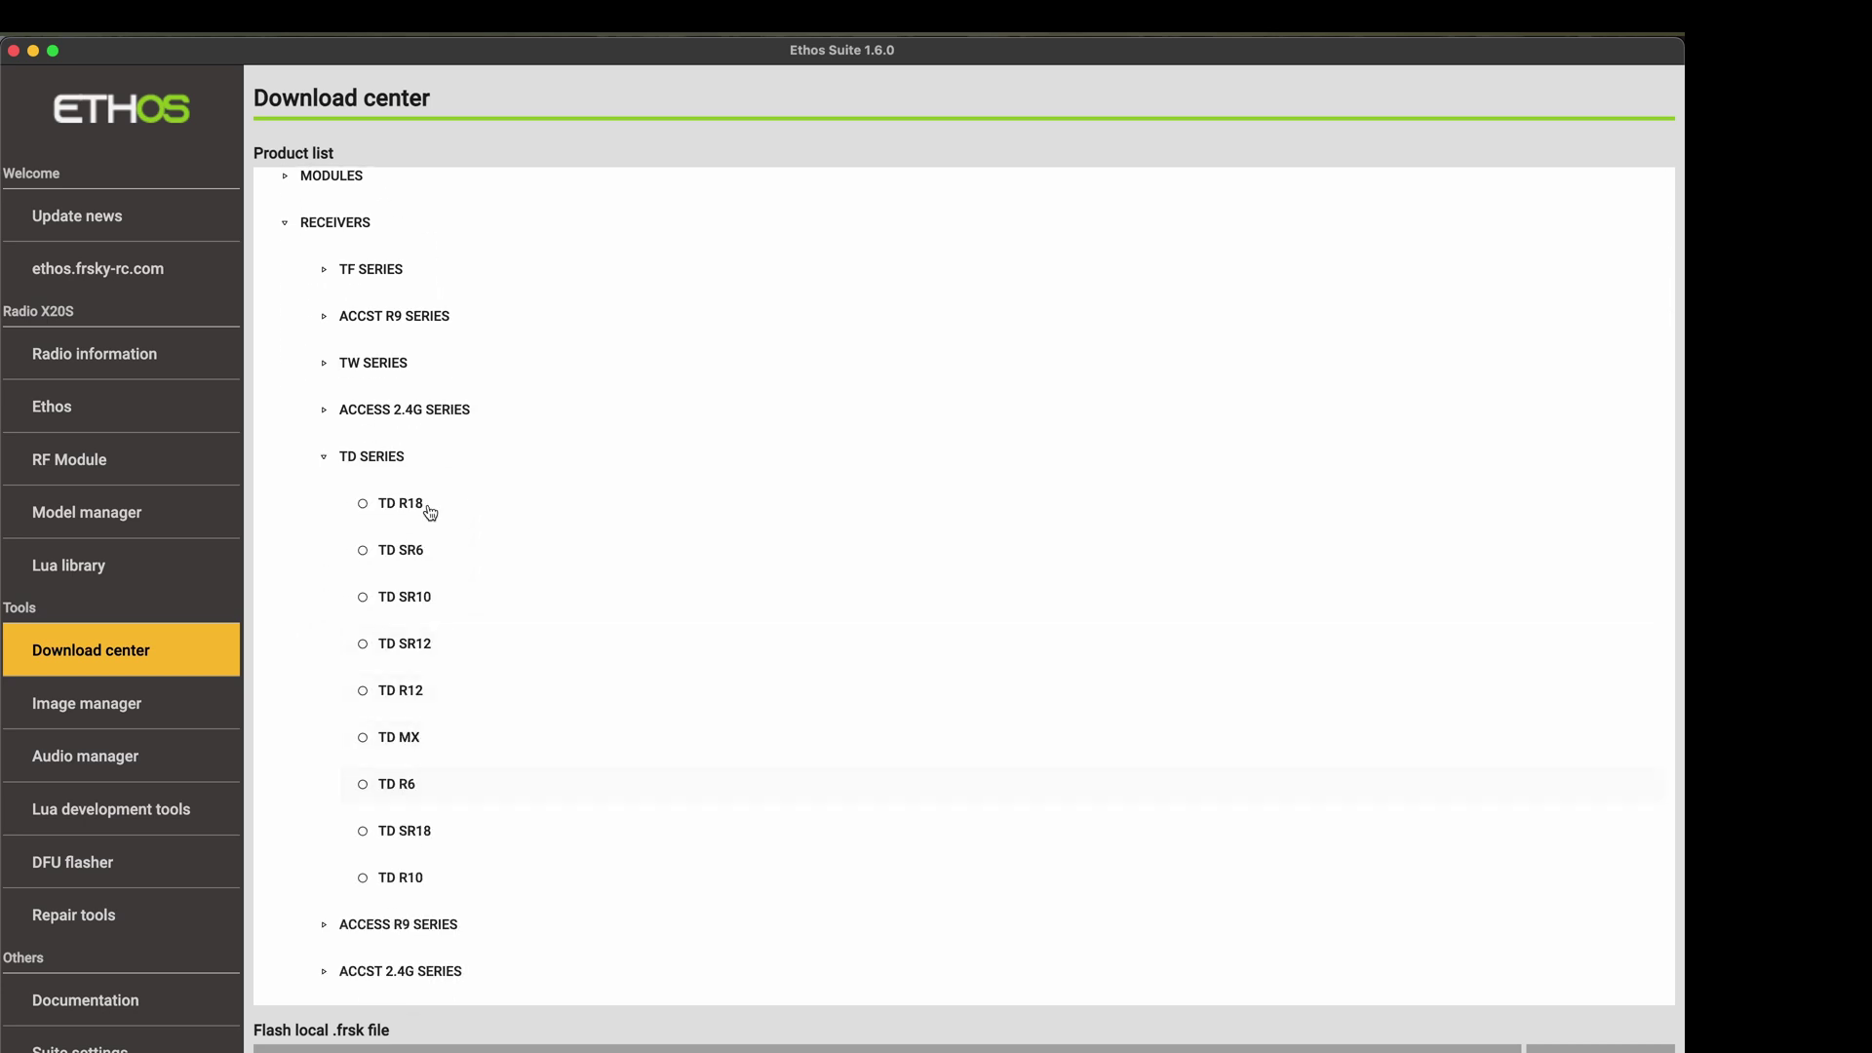
left_click(395, 877)
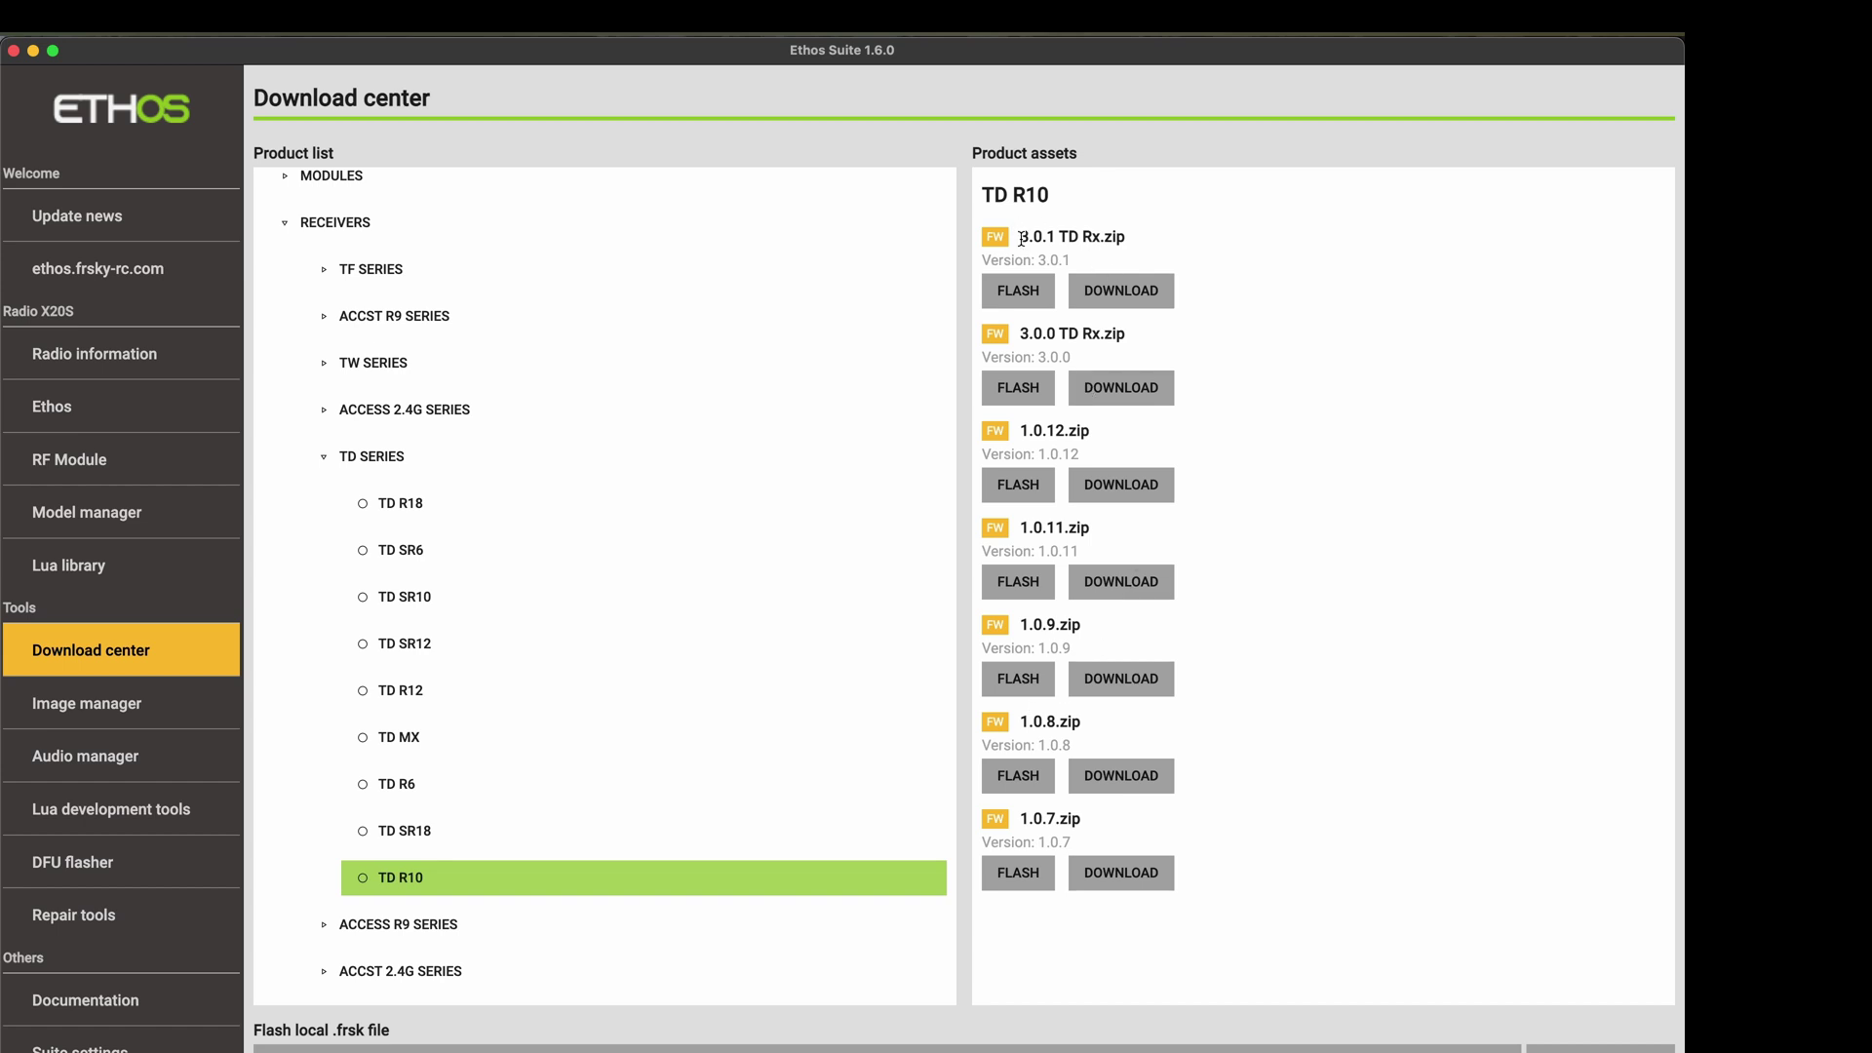
Download the receiver firmware 3.0.1 TD Rx.zip into the temp folder inside Documents.
left_click_drag(1019, 237, 1185, 236)
left_click(1150, 294)
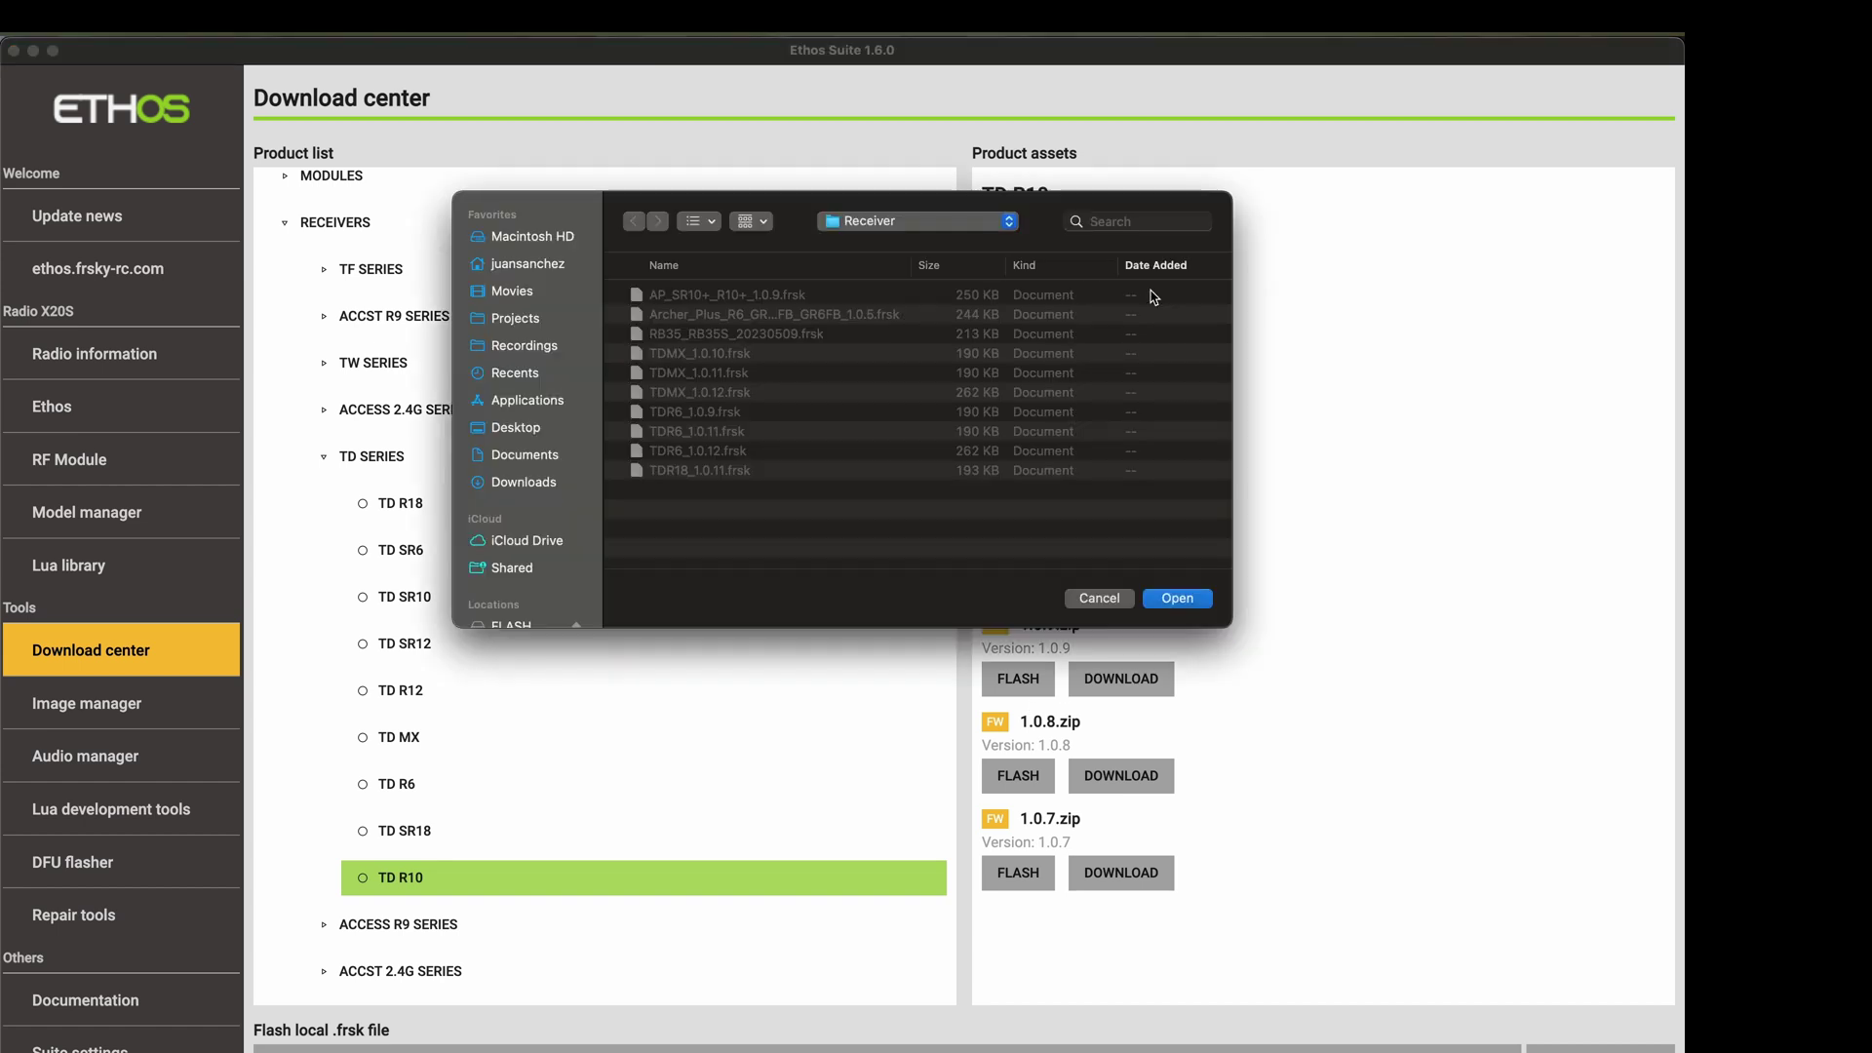
left_click(531, 454)
double_click(756, 336)
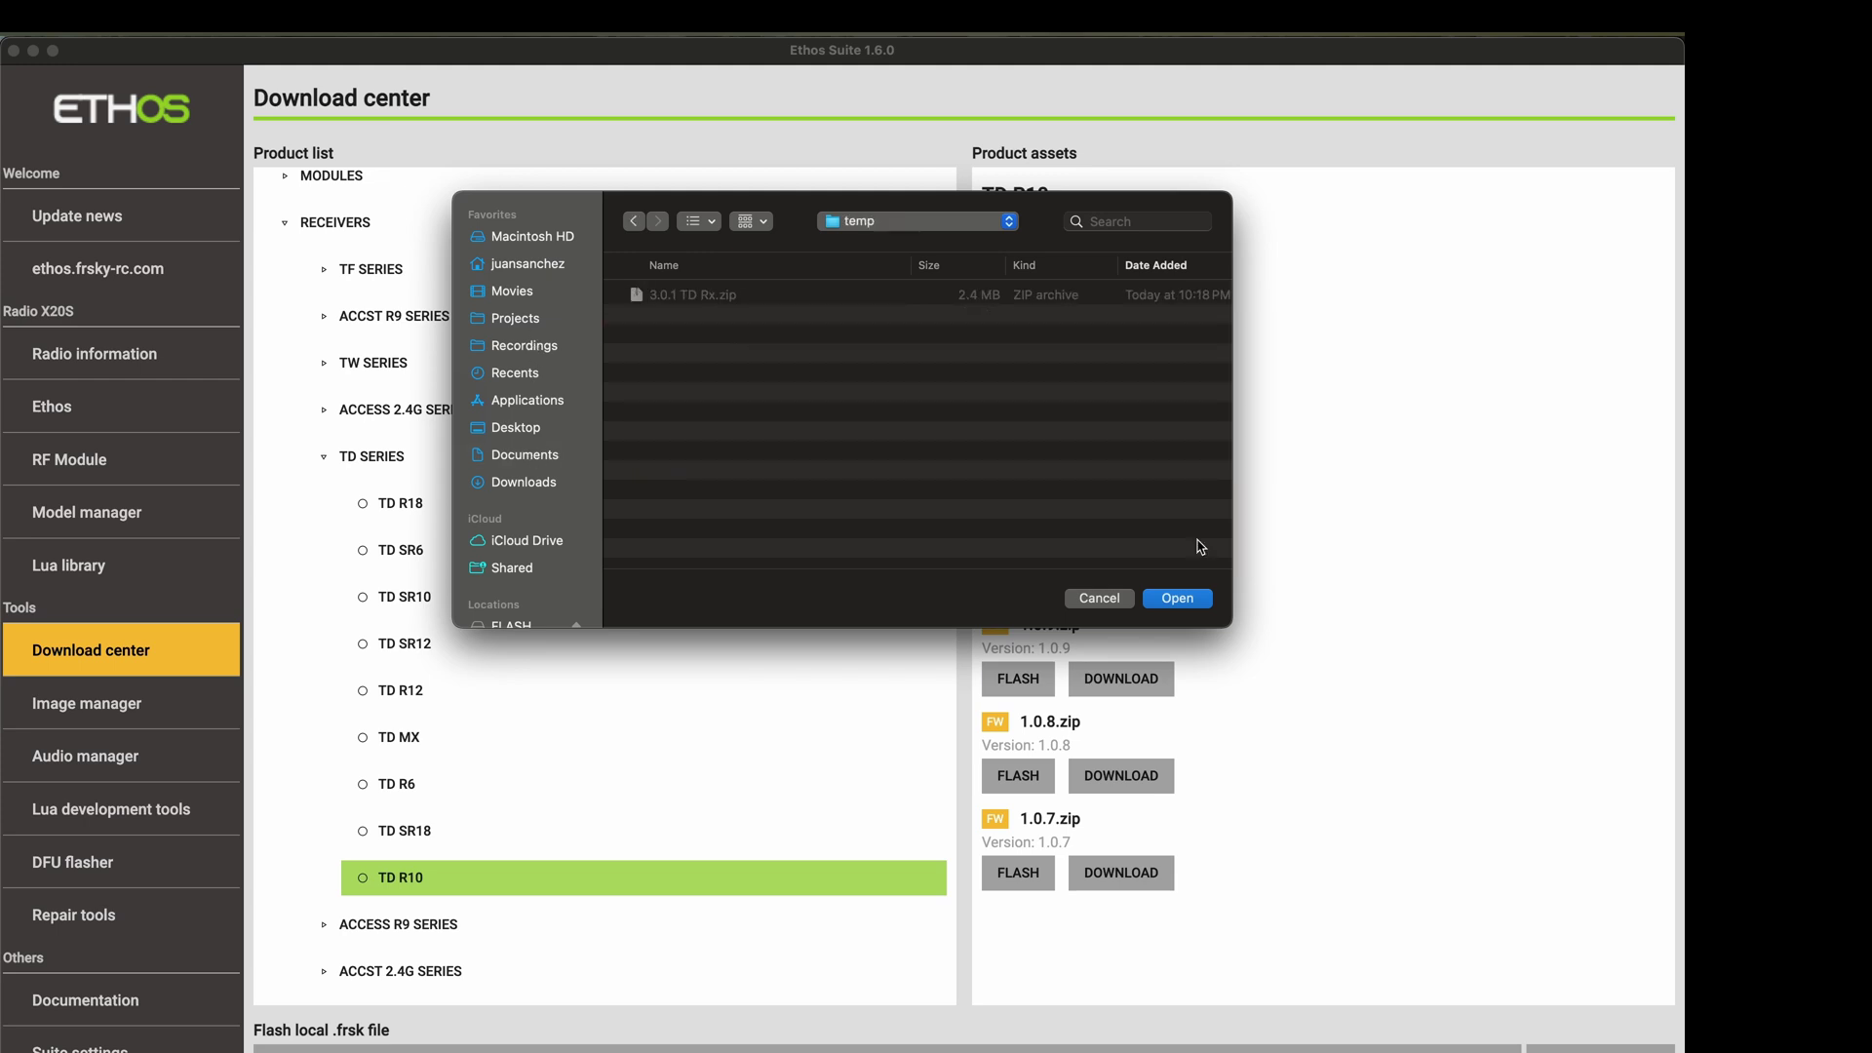
left_click(1179, 597)
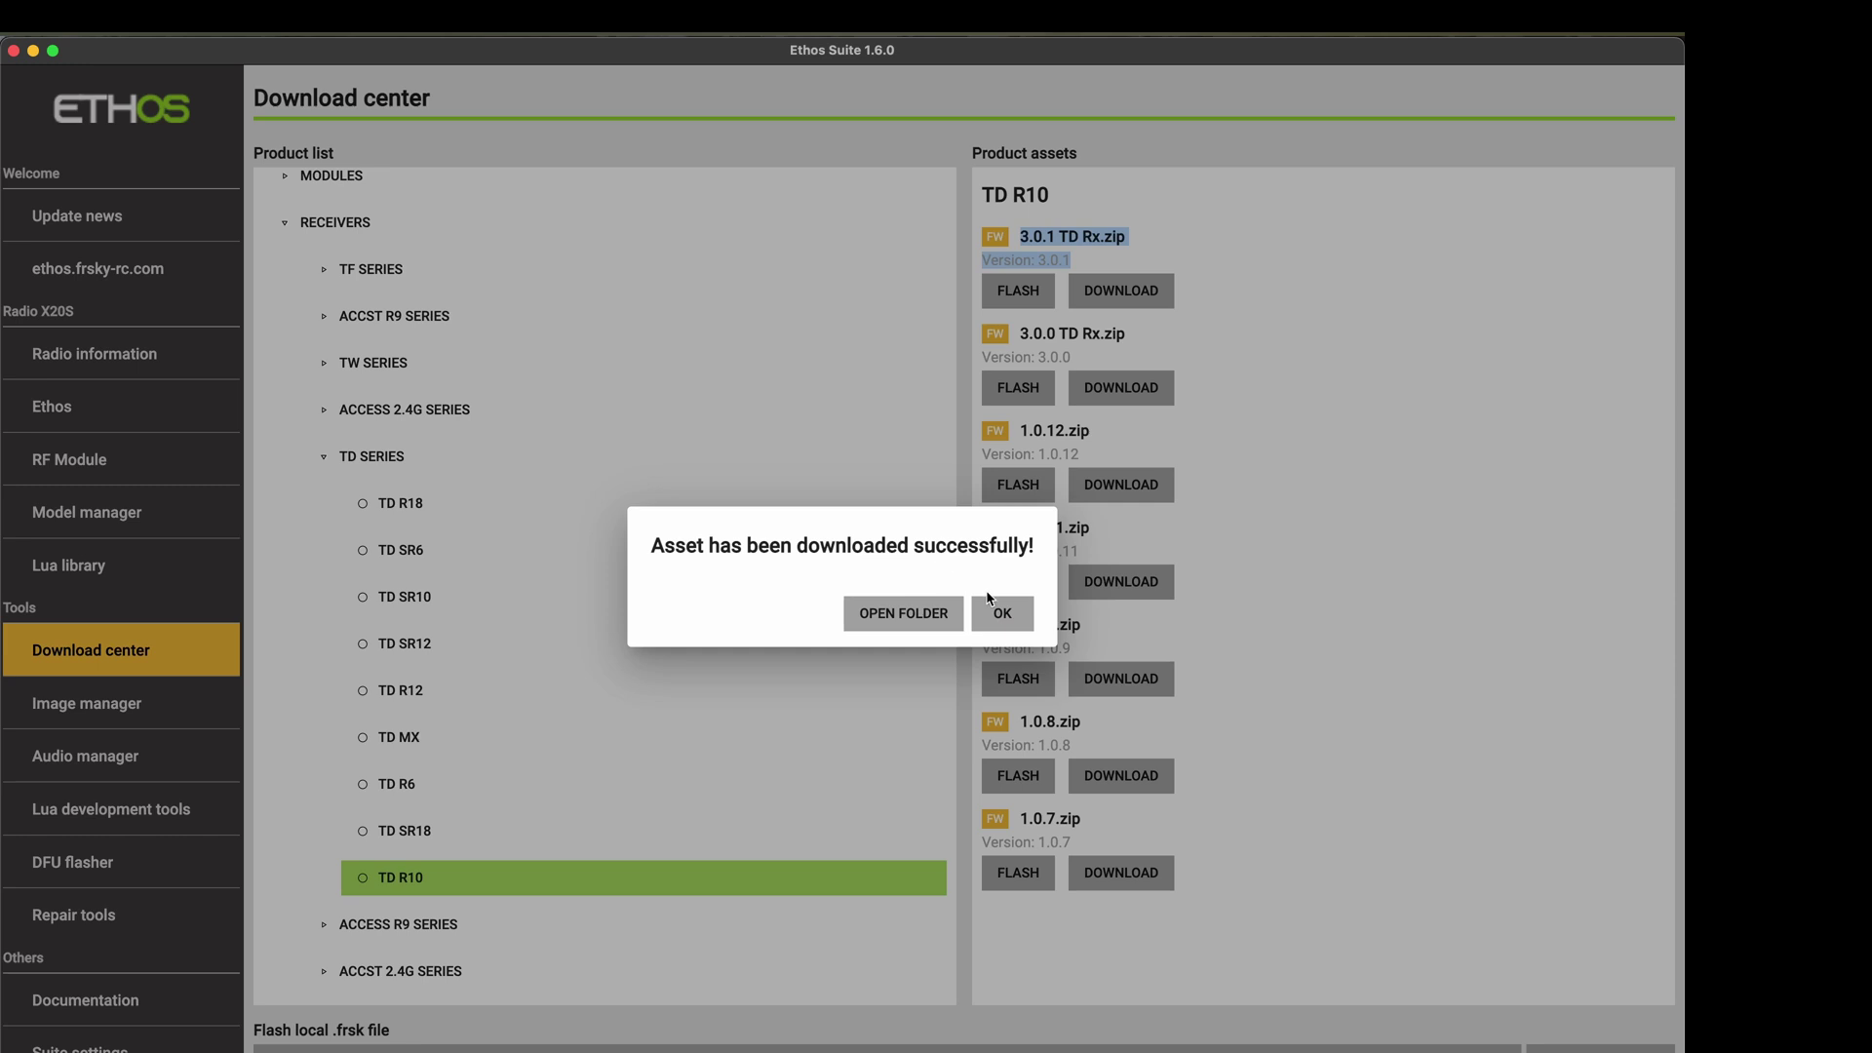
Open the download folder, extract 3.0.1 TD Rx.zip, and inspect the 10CH subfolder of the extracted files.
left_click(942, 612)
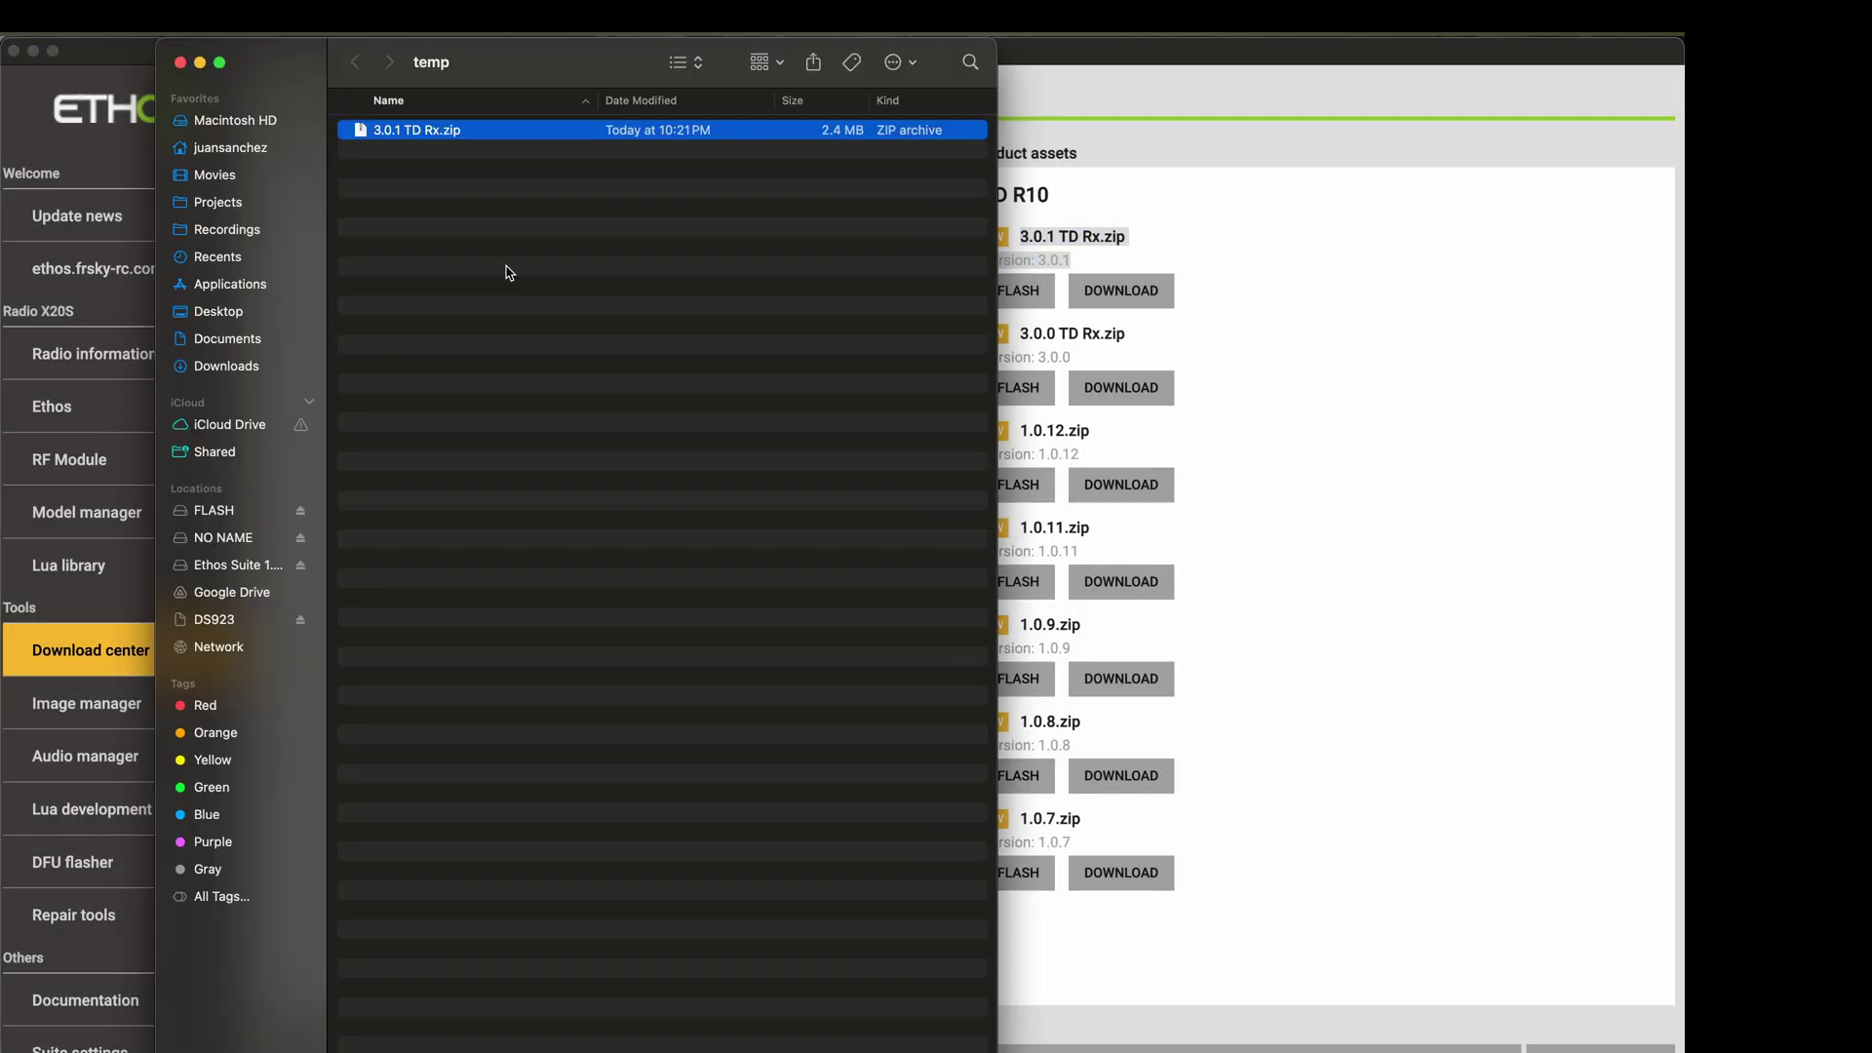
double_click(372, 133)
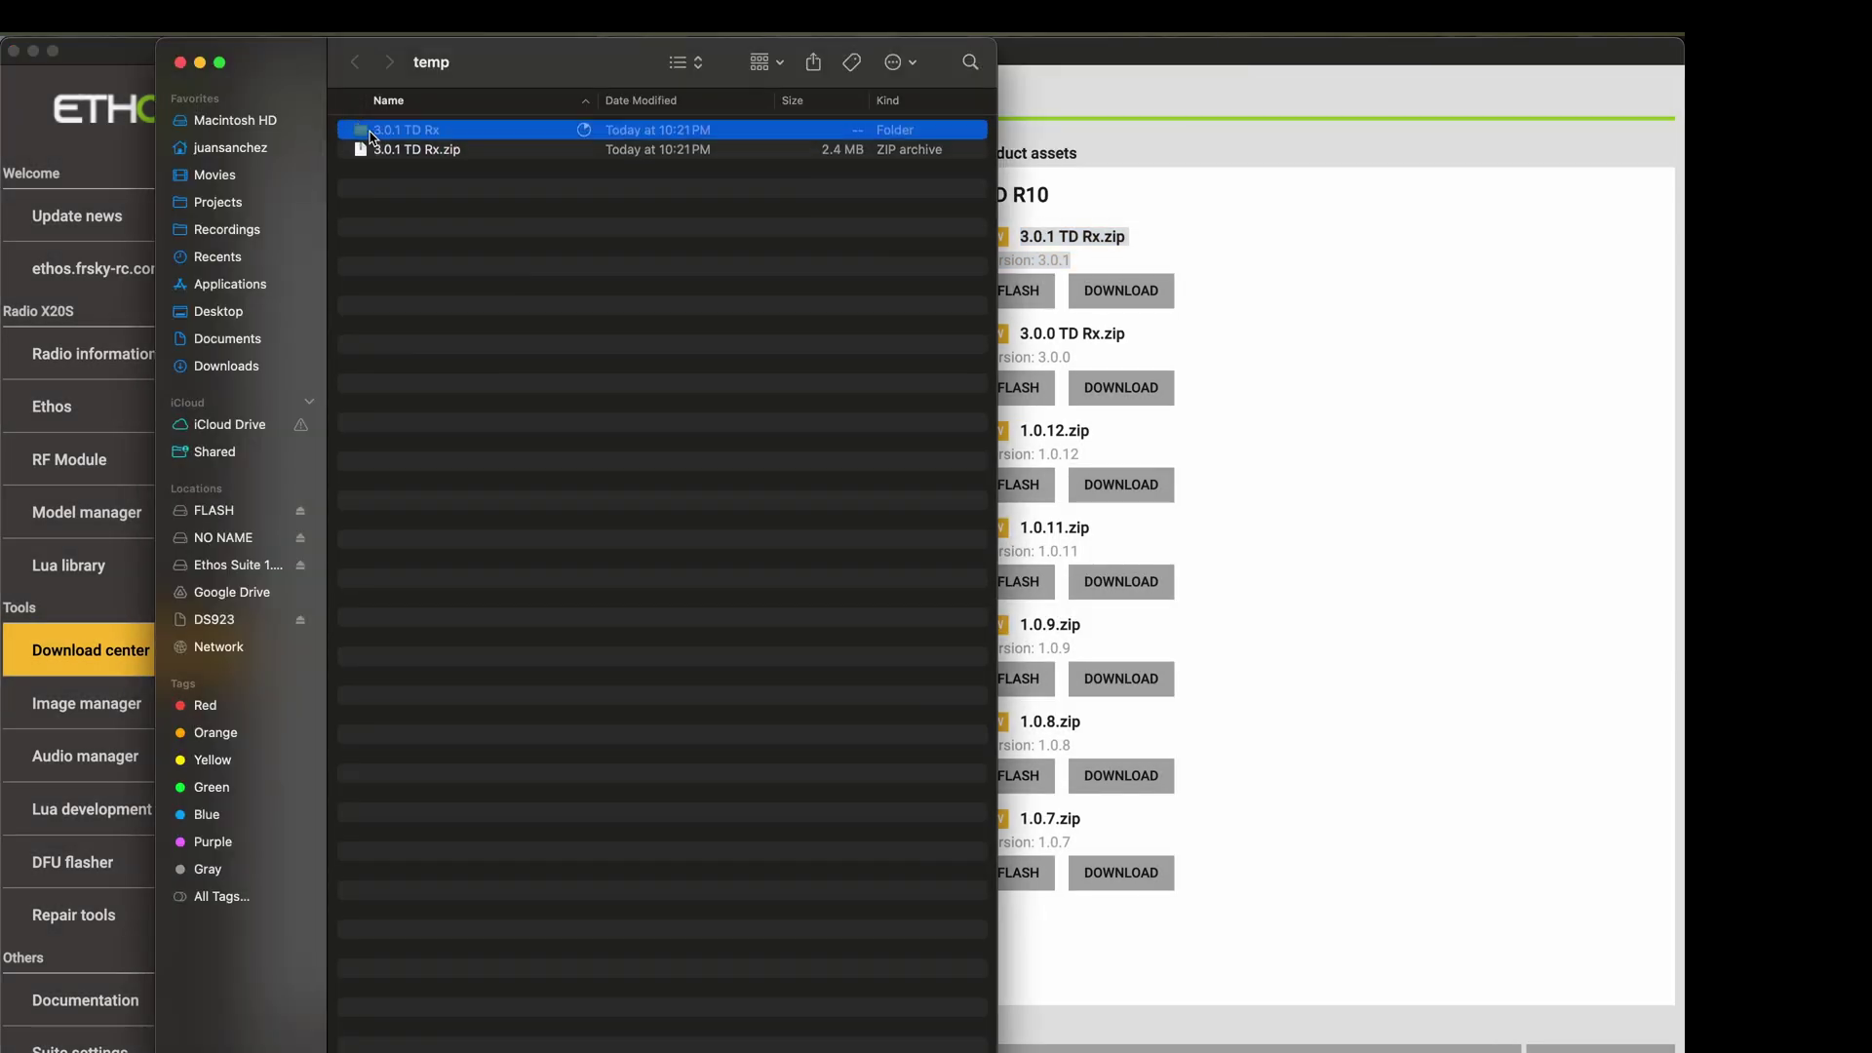
double_click(374, 133)
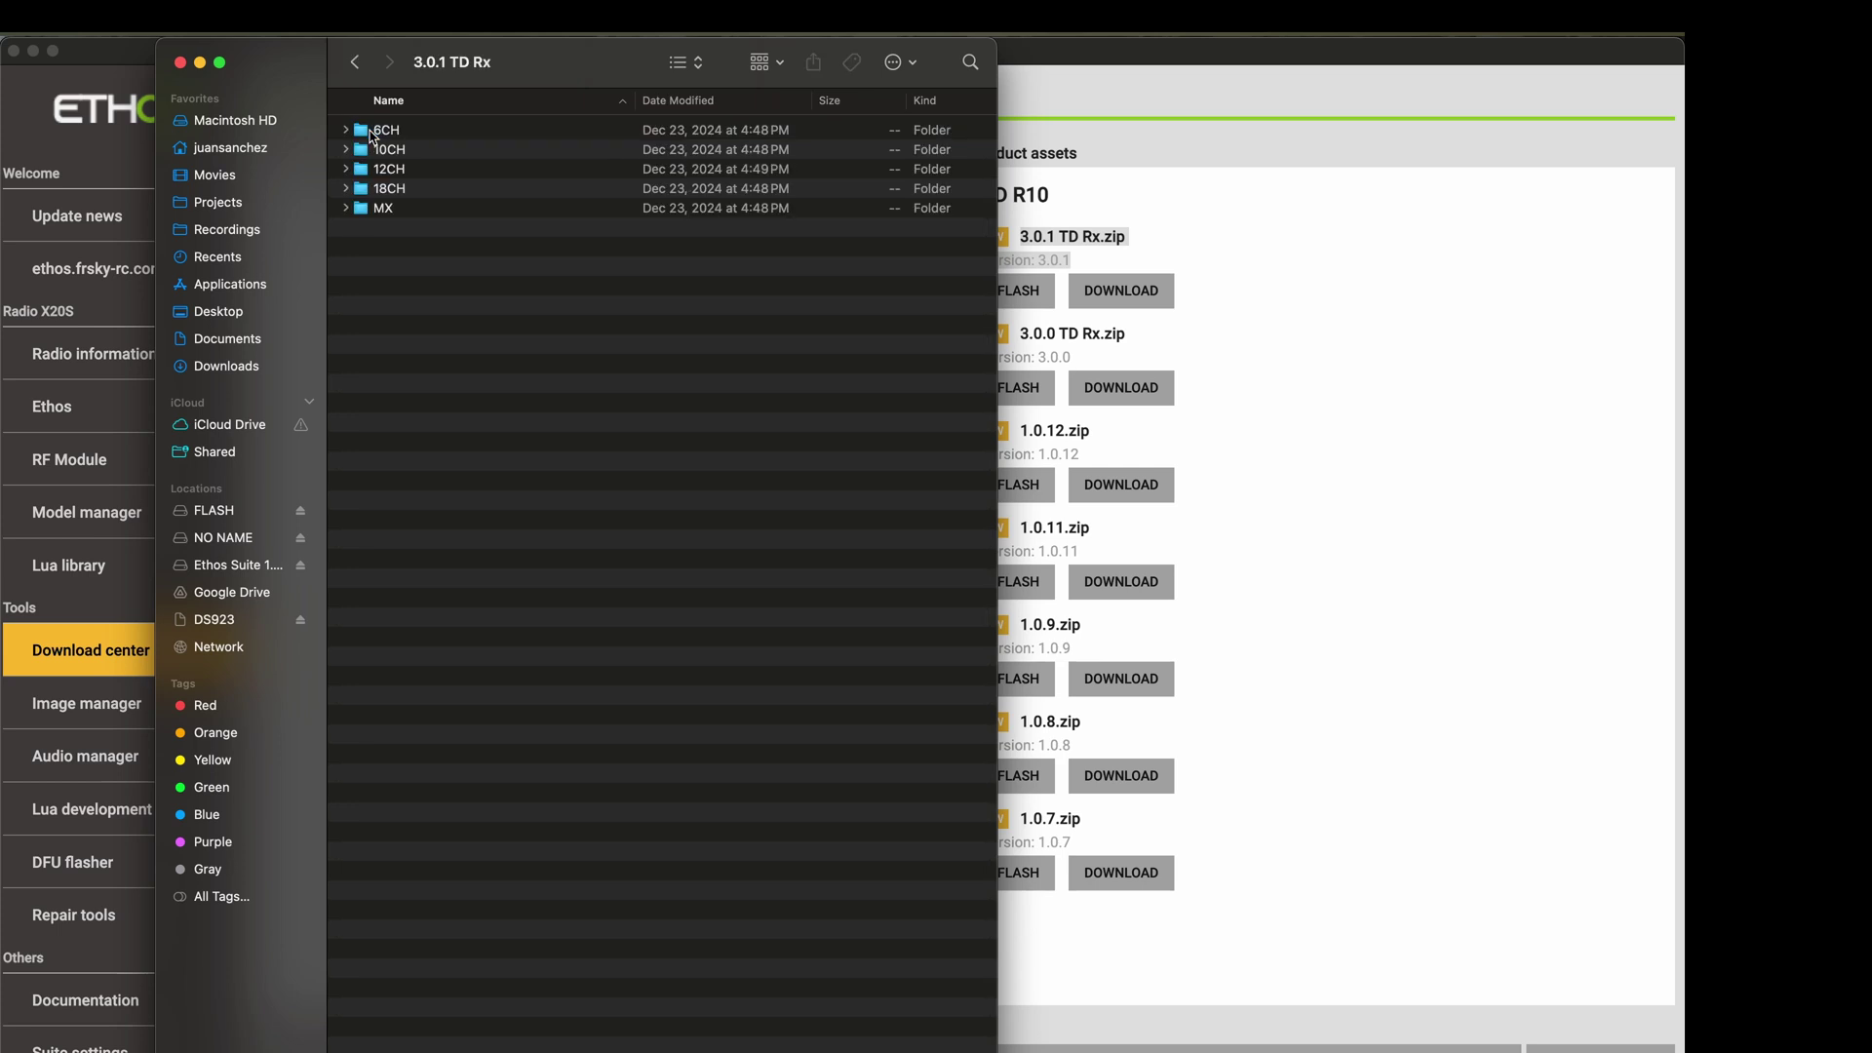
left_click(346, 151)
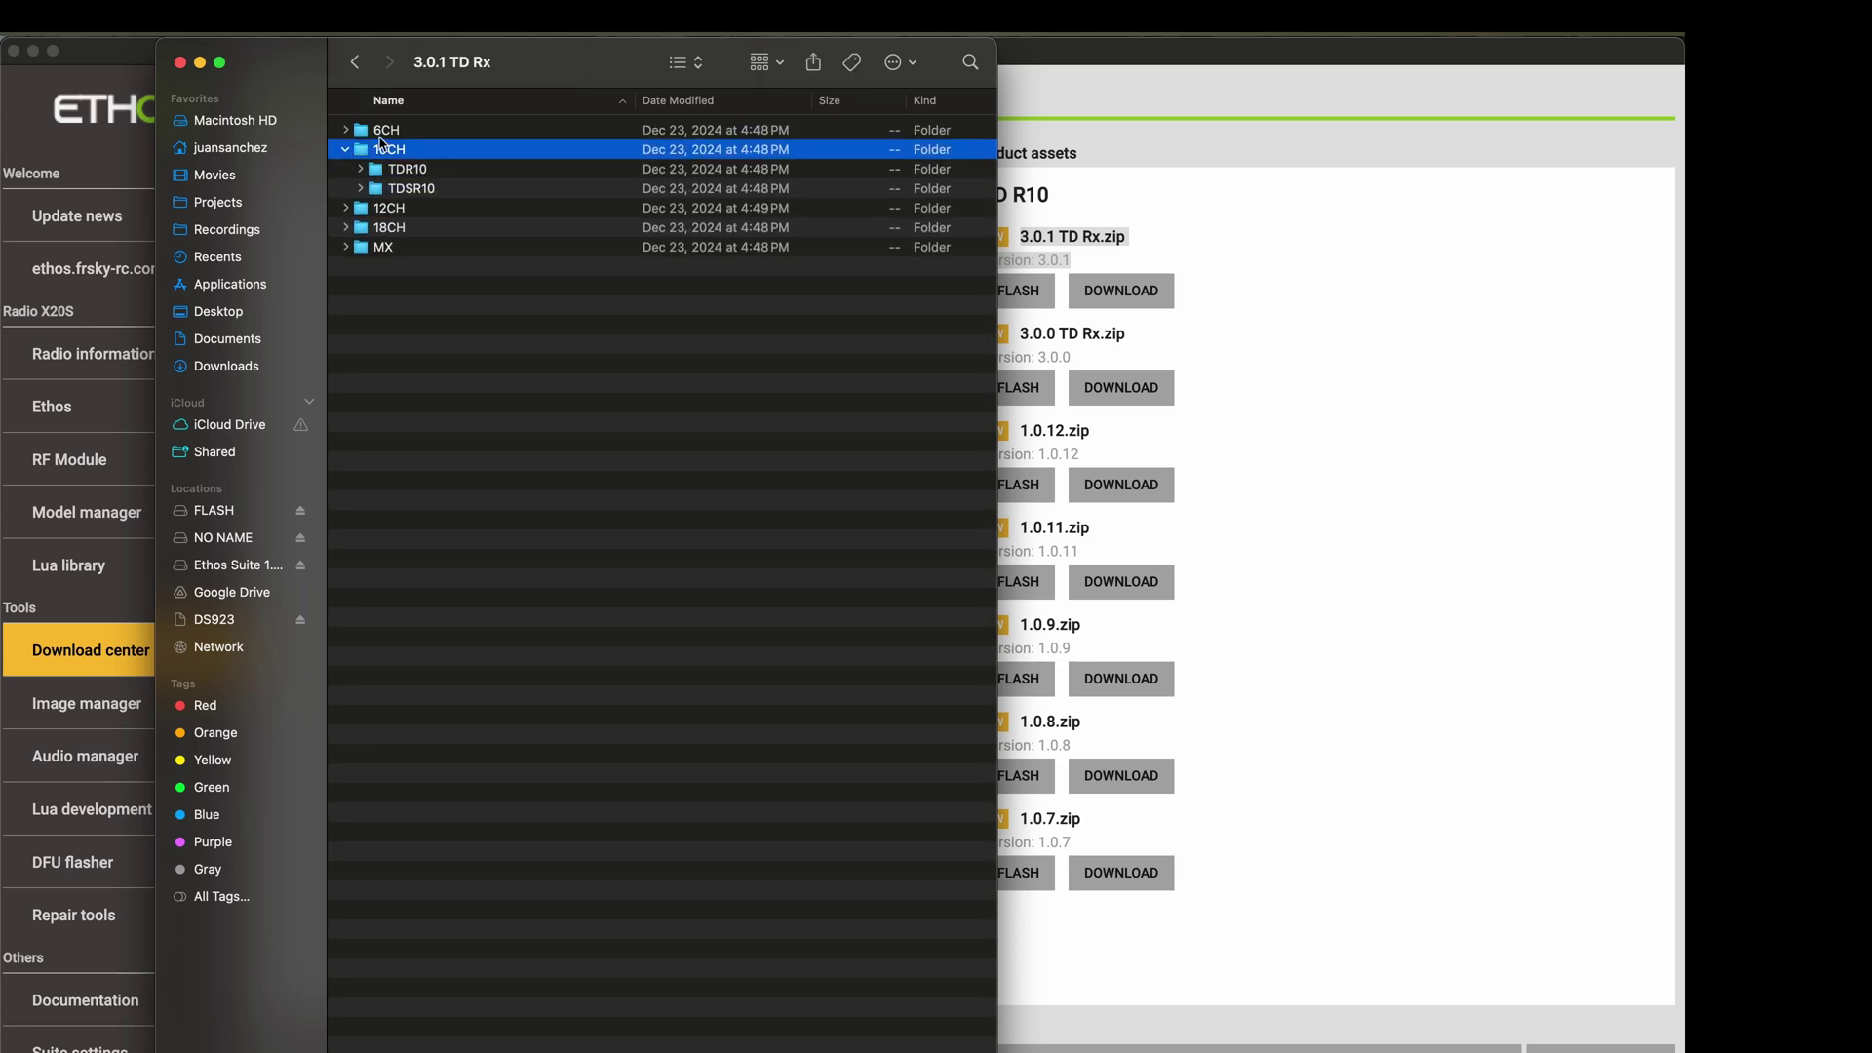
left_click(354, 67)
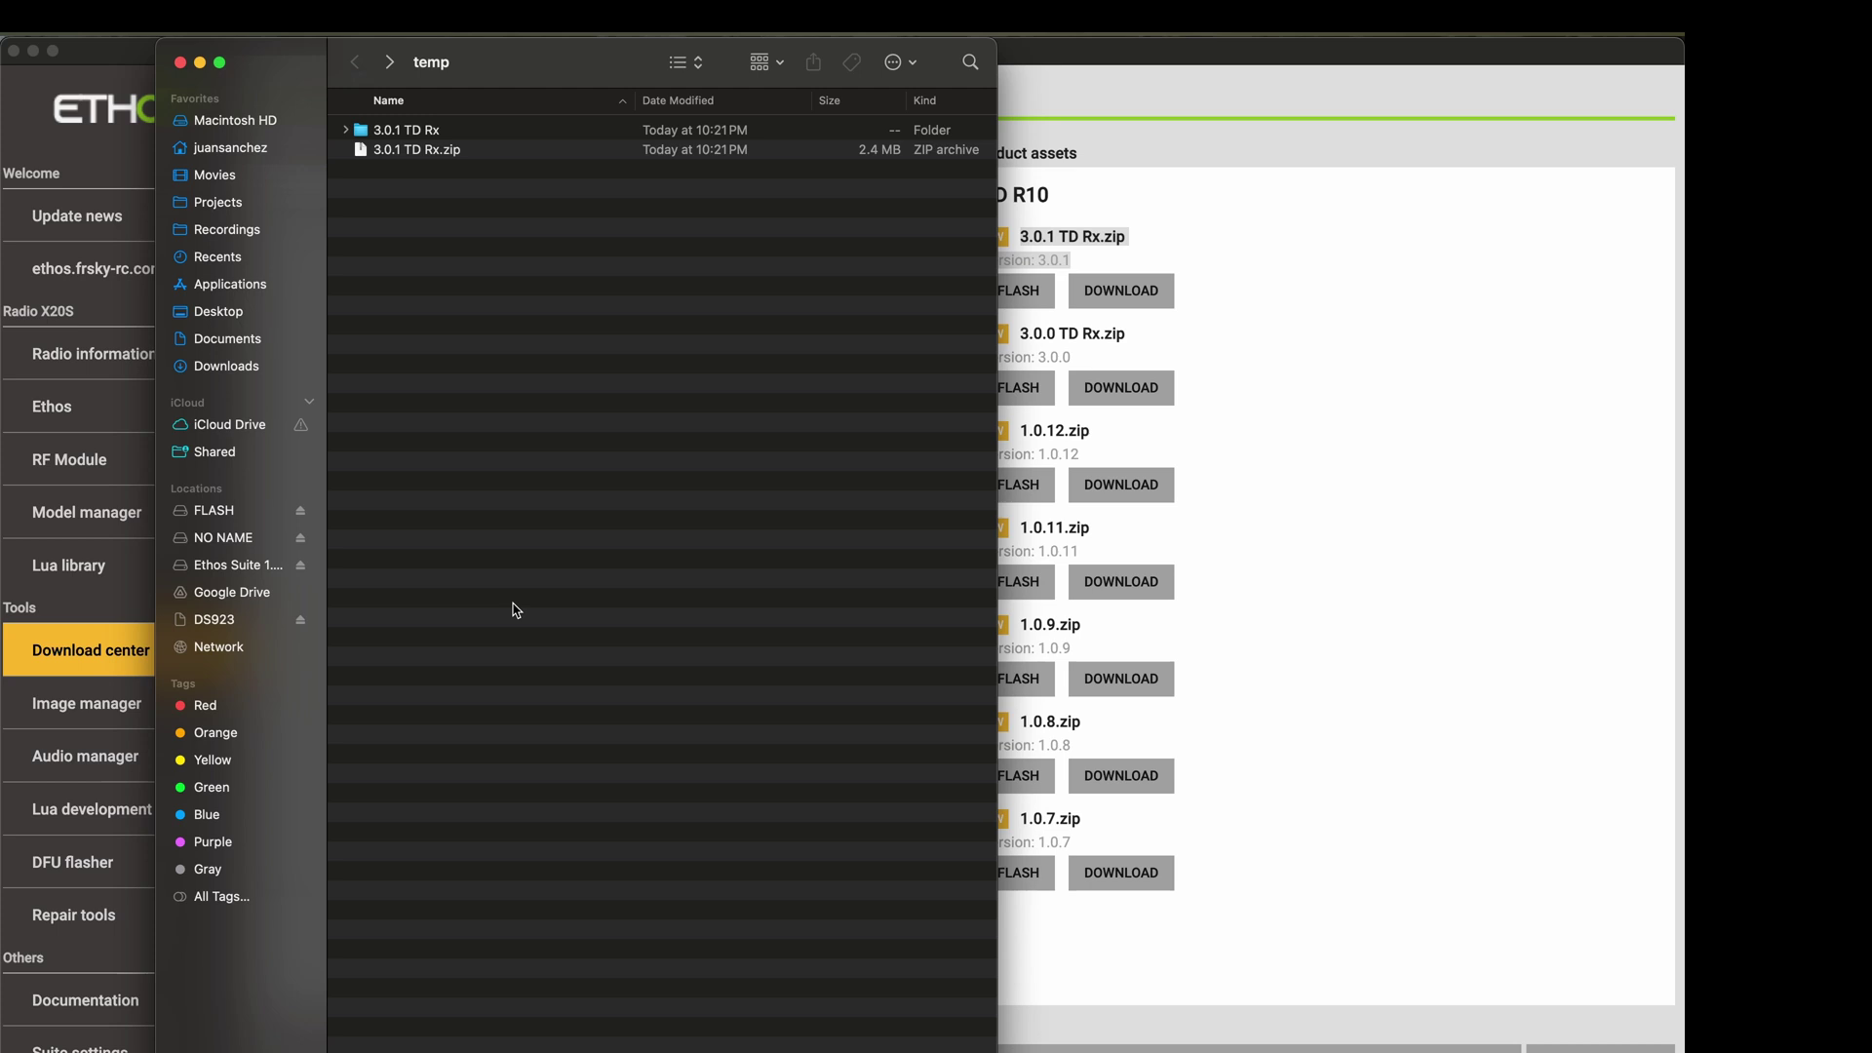
Copy the extracted 3.0.1 TD Rx folder into Firmware/Receiver on the NO NAME drive, using a second Finder window.
key("super+n")
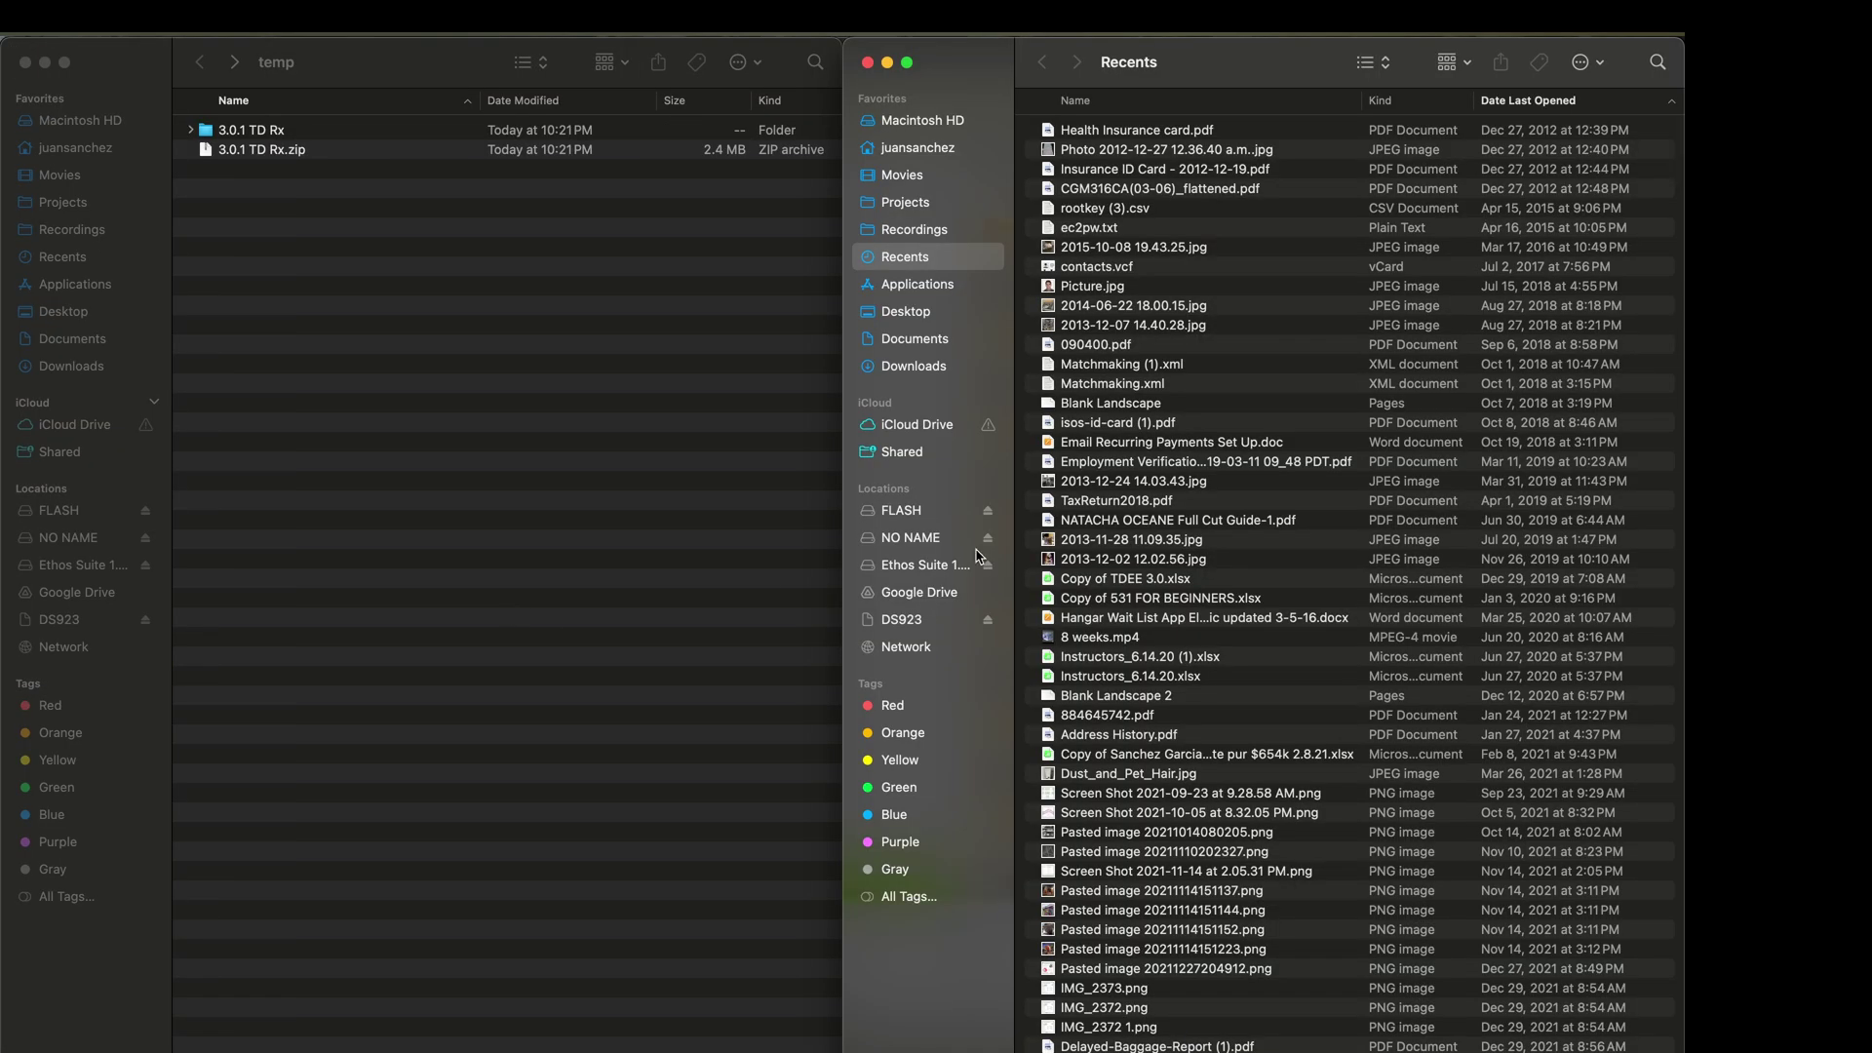
left_click(942, 539)
double_click(1115, 172)
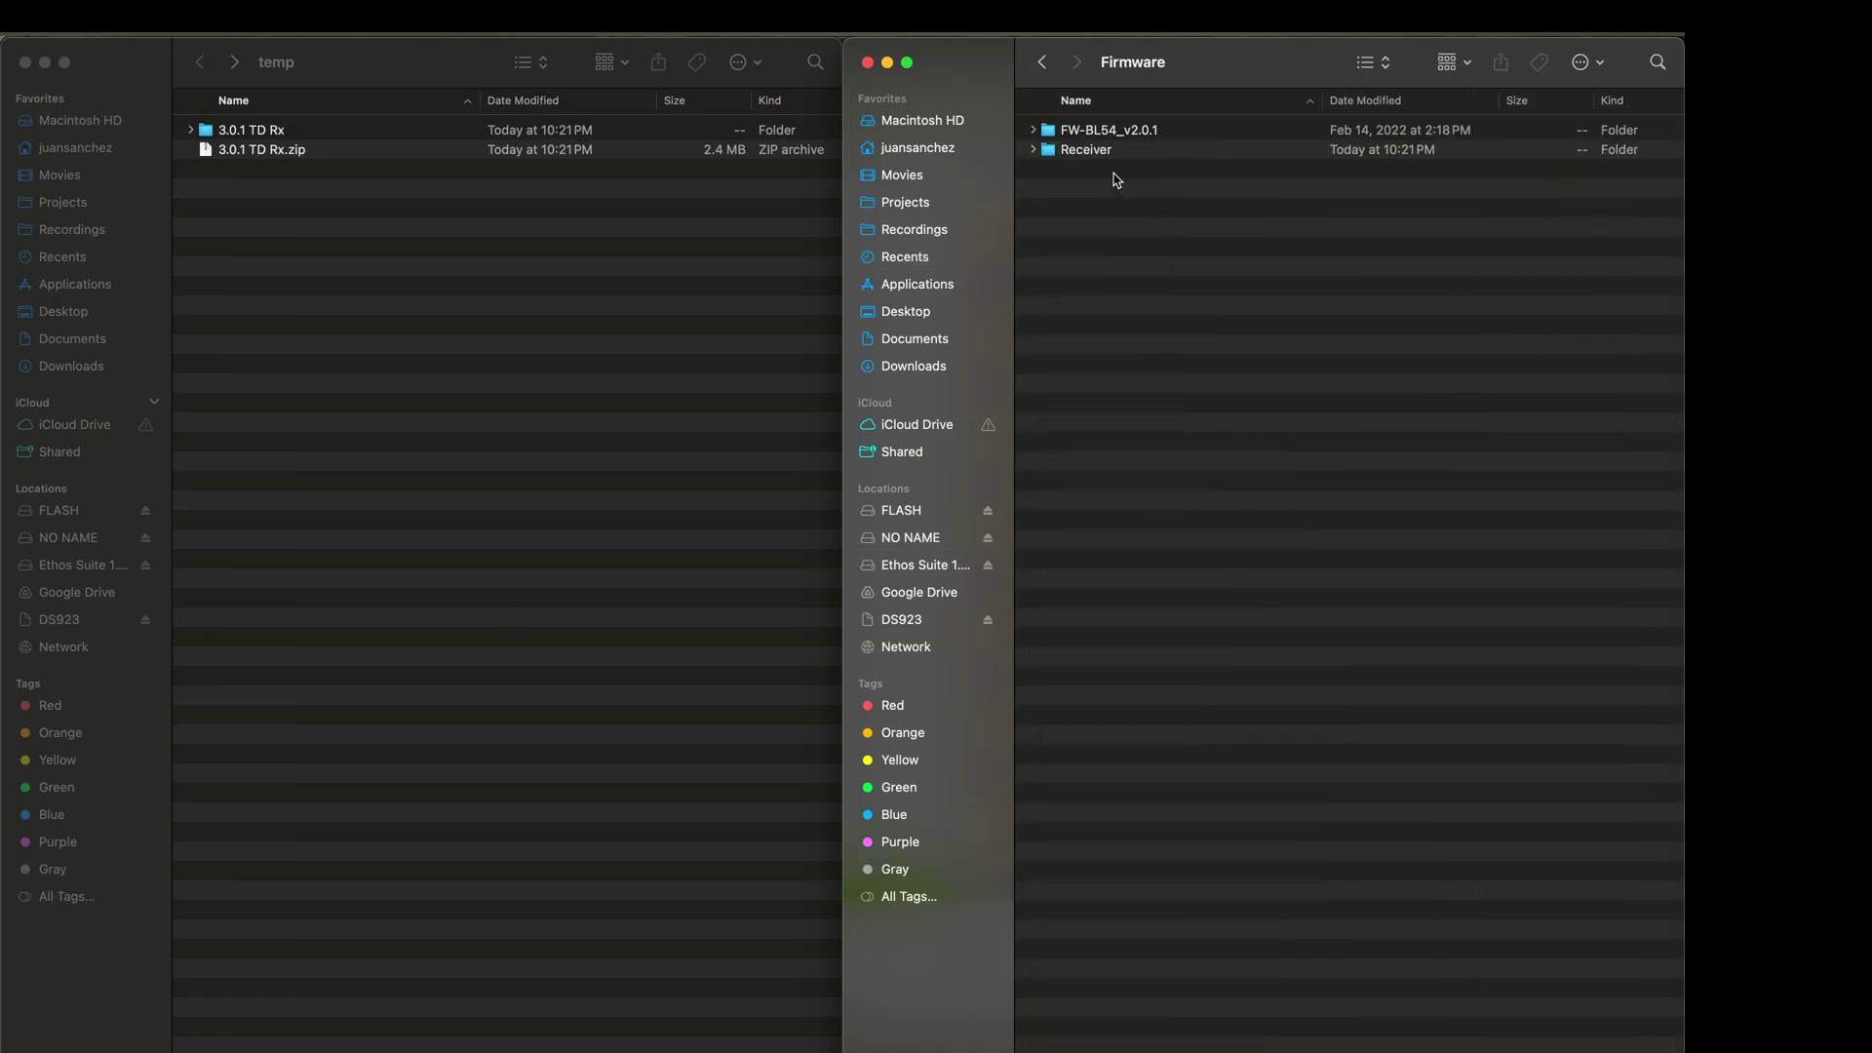
left_click(1076, 158)
double_click(1077, 158)
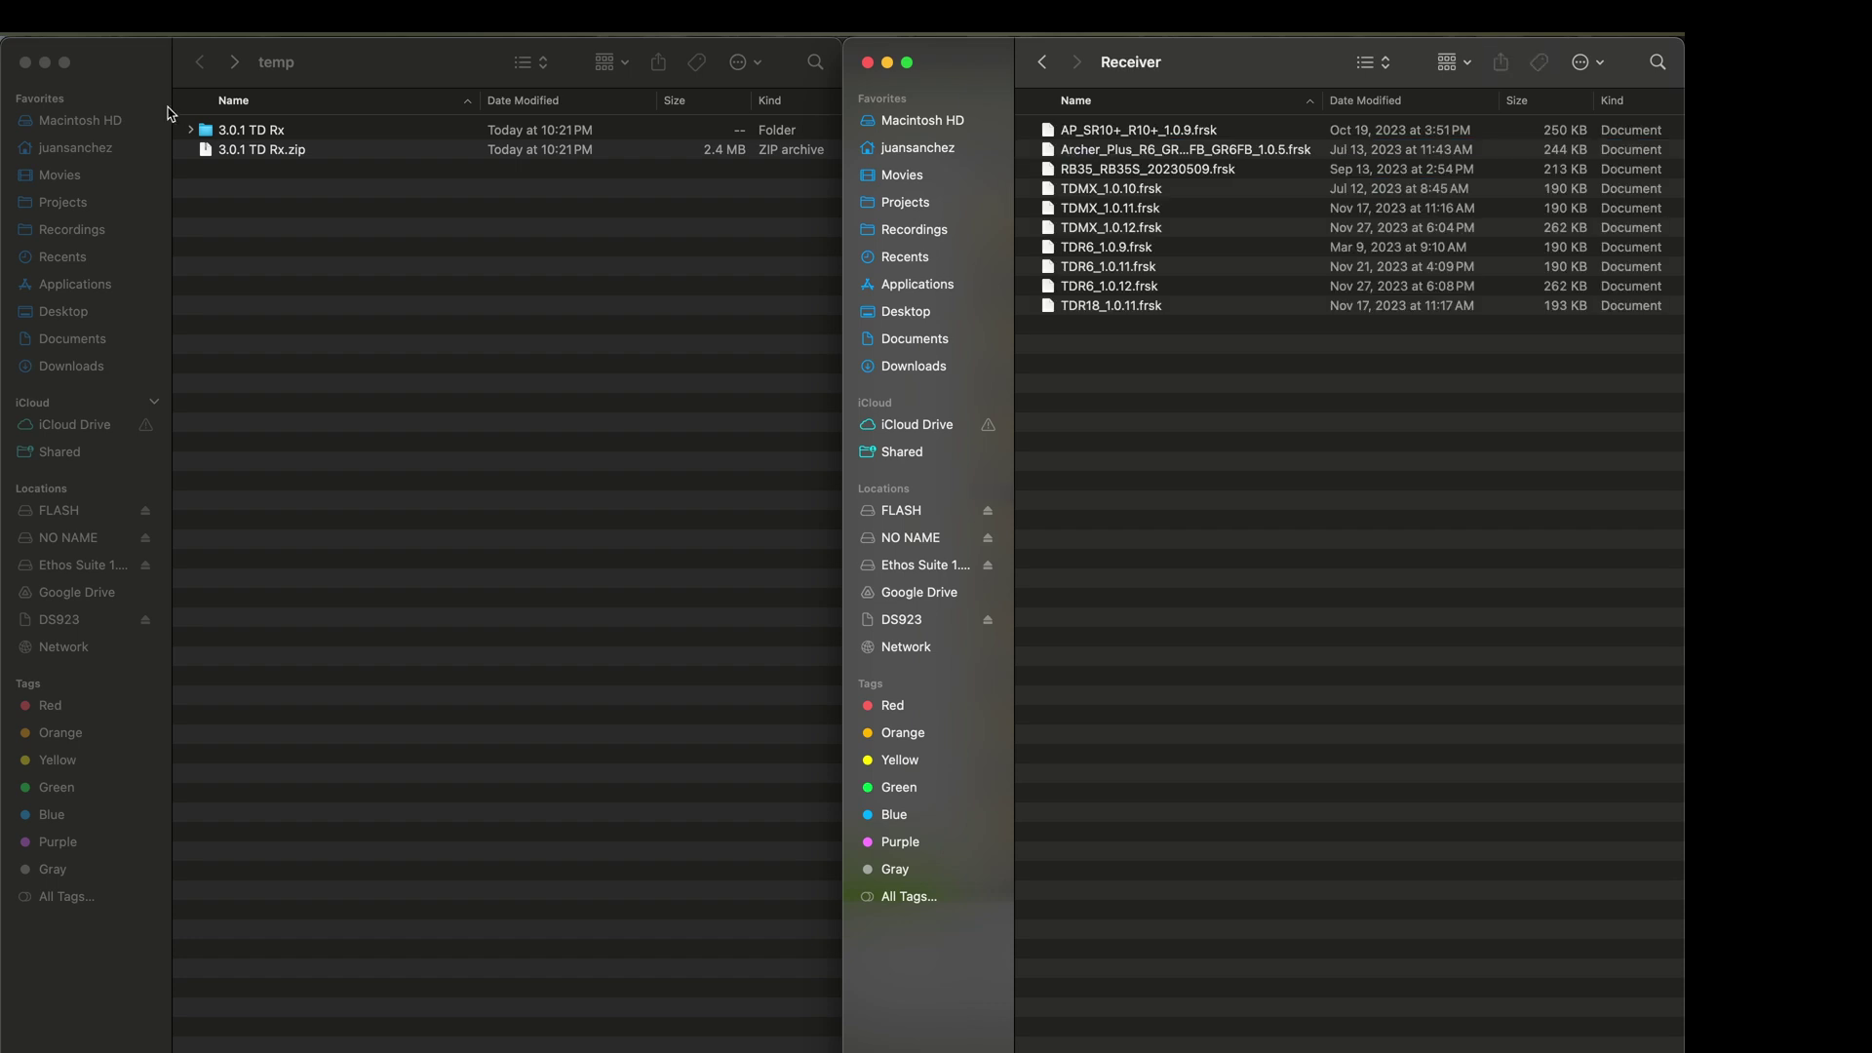
key("super+v")
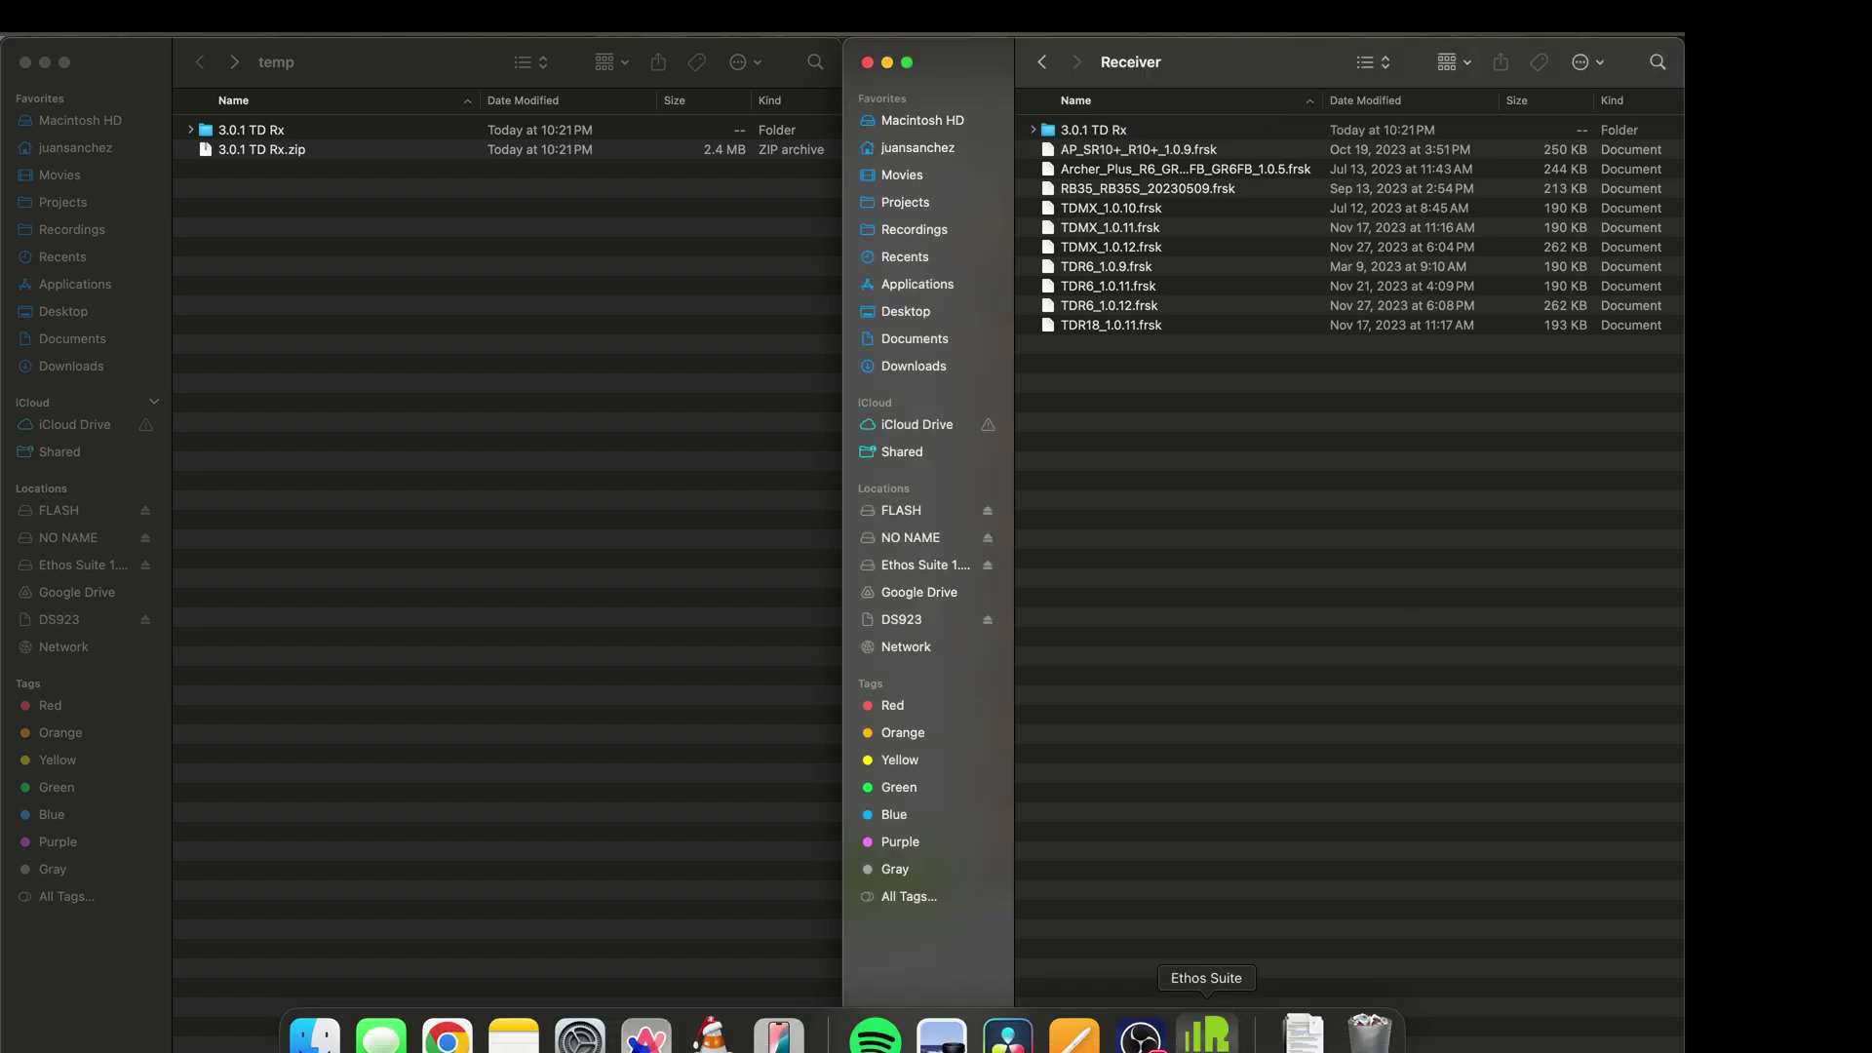
Switch back to Ethos Suite and review the radio information and Ethos pages.
left_click(1207, 1031)
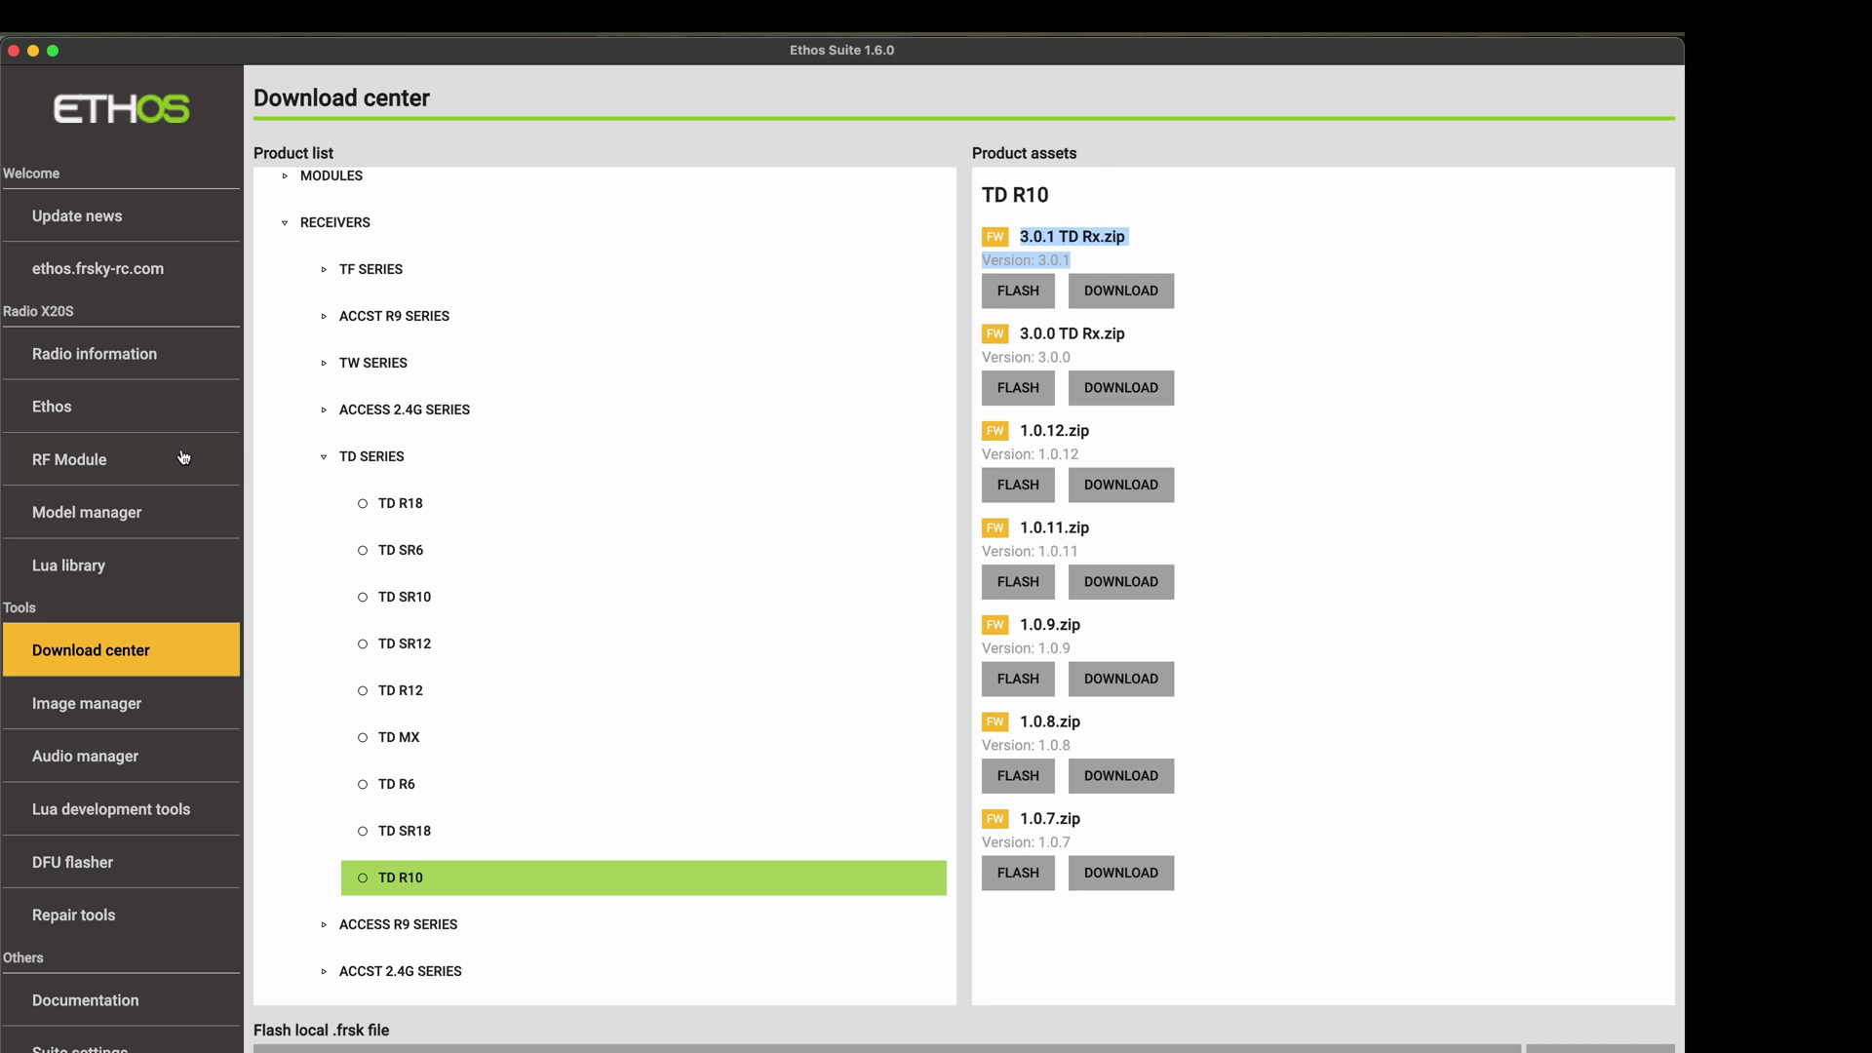
left_click(119, 366)
left_click(109, 406)
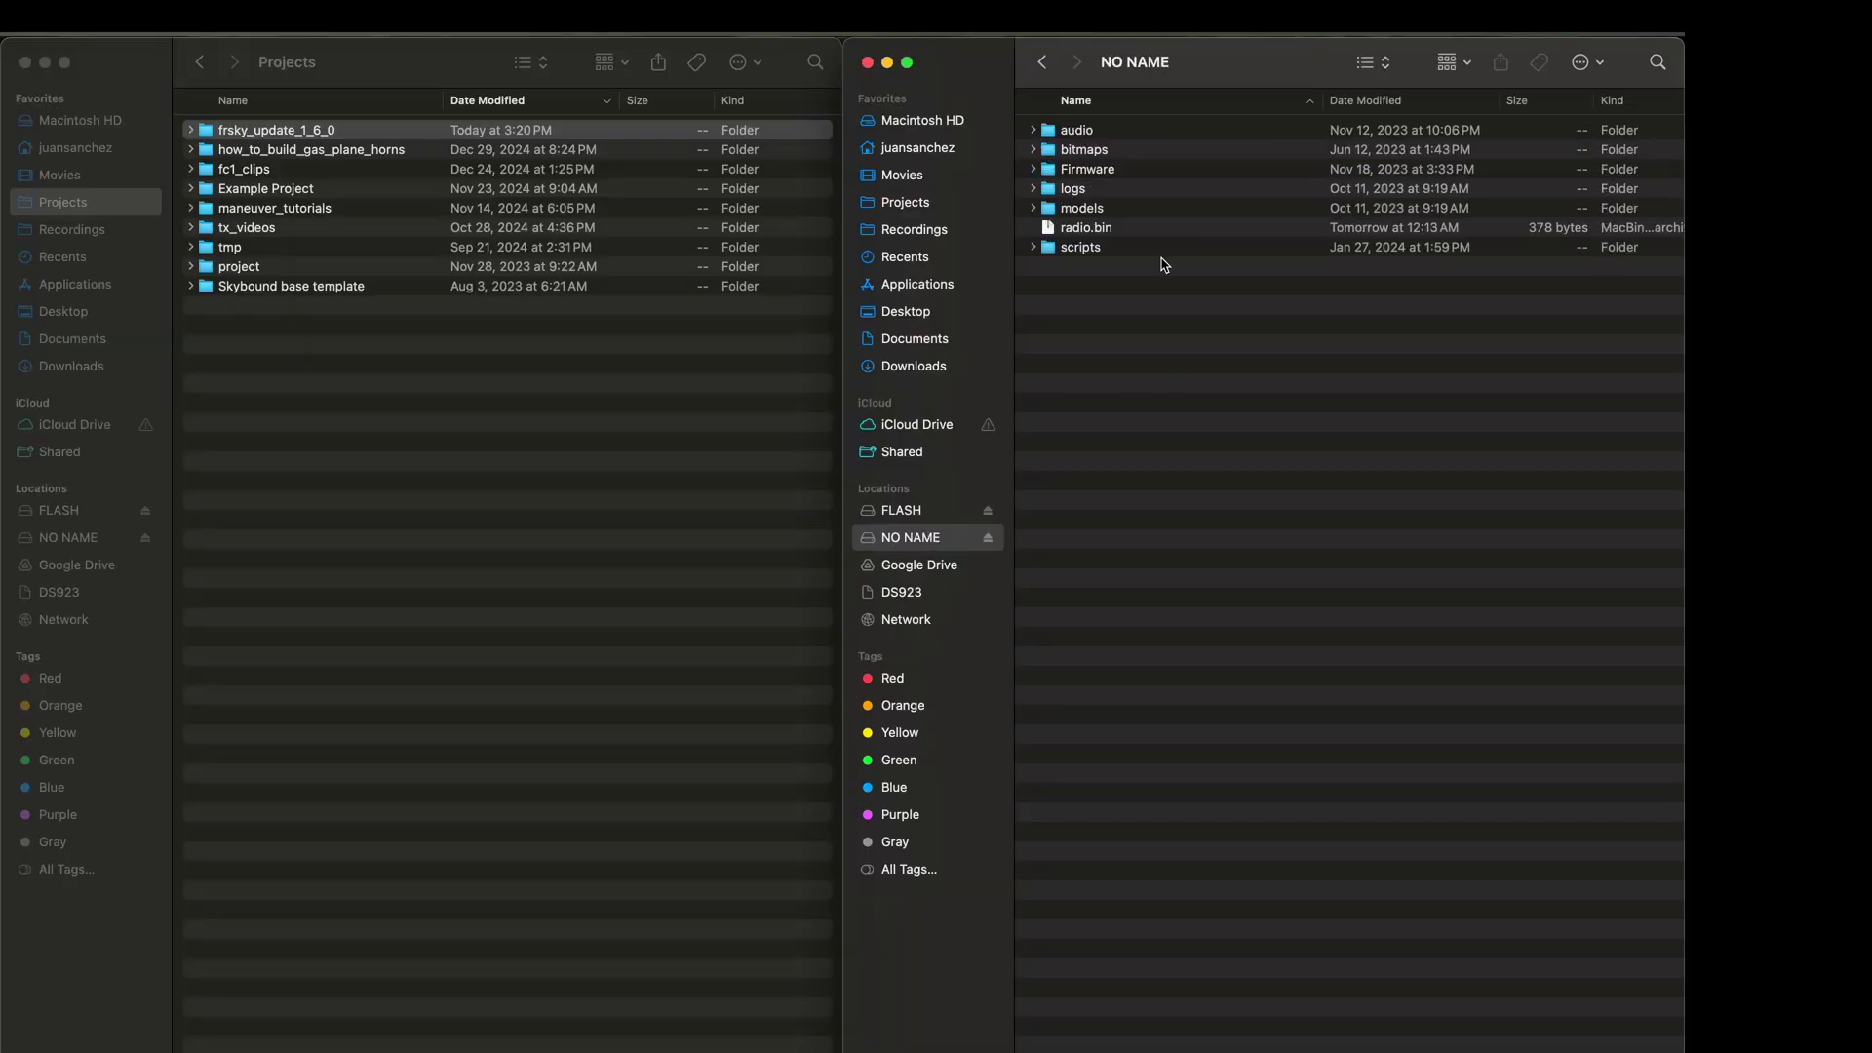
Examine the script folders in scripts on the NO NAME drive and compare them with the Lua library in Ethos Suite.
double_click(1108, 248)
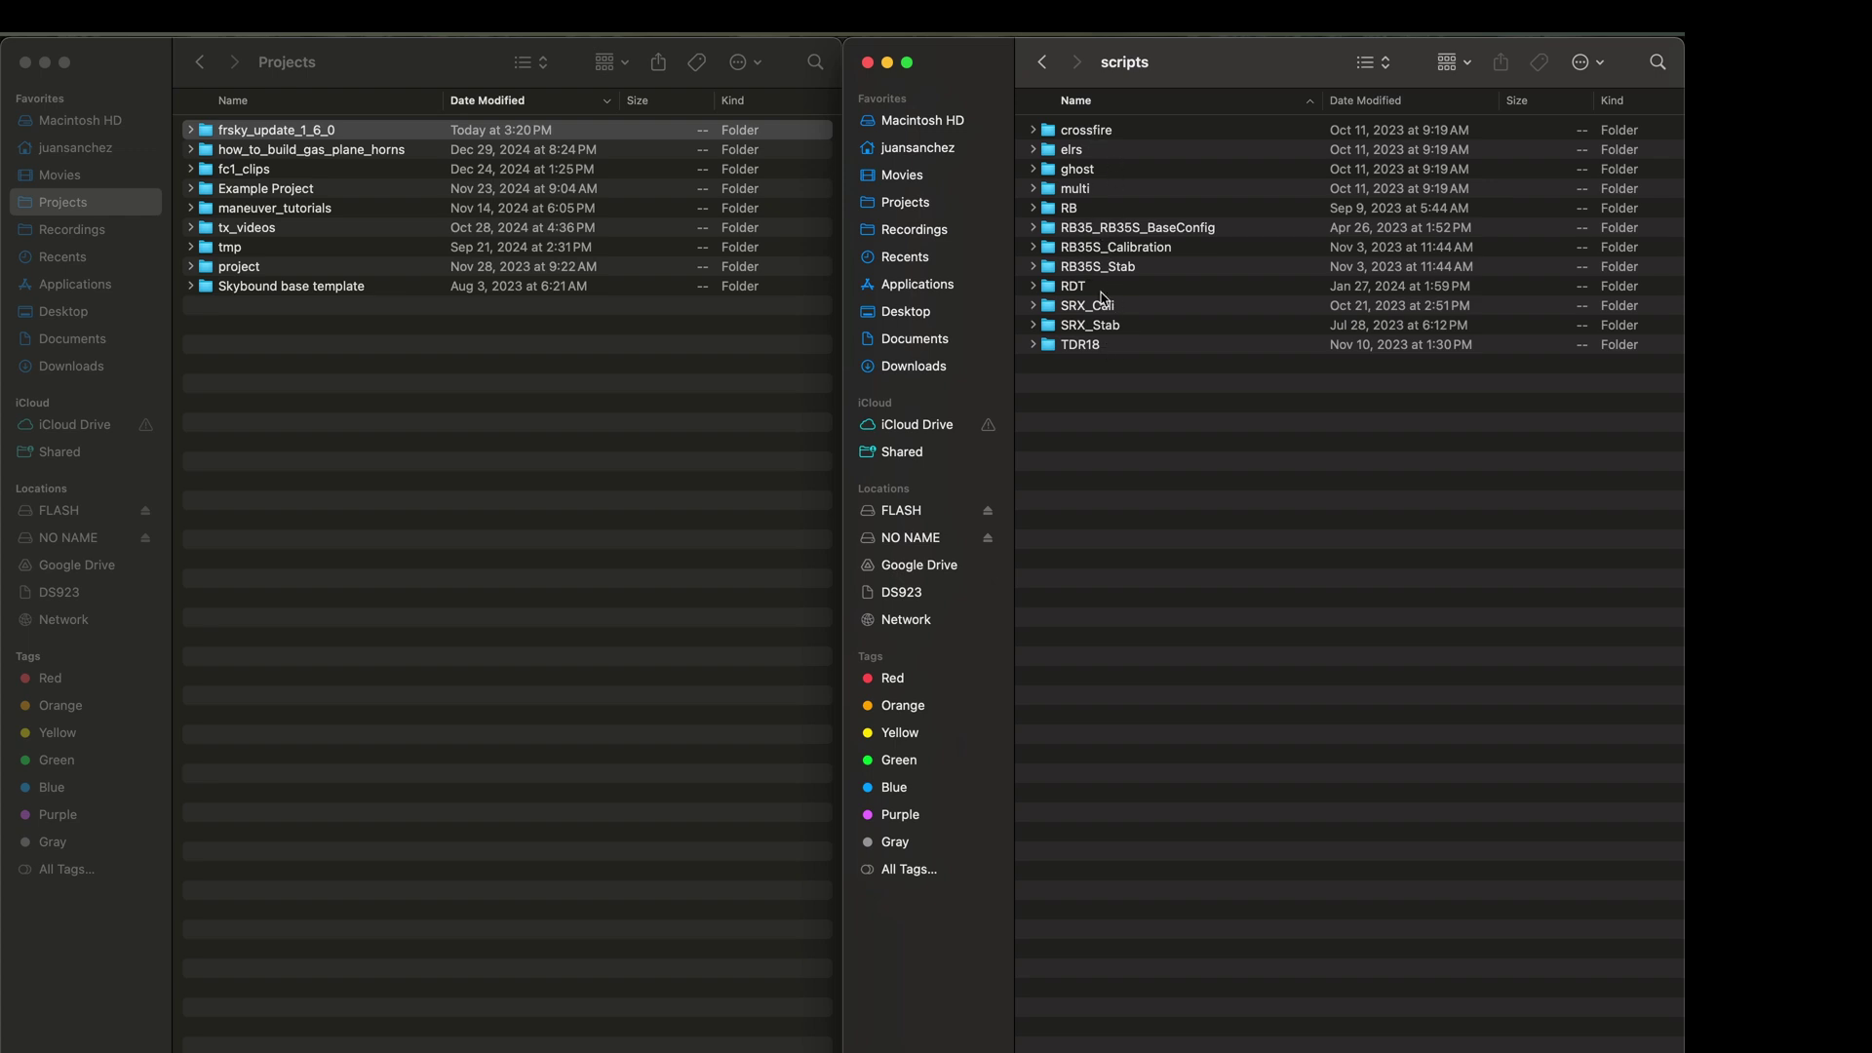
left_click(1069, 273)
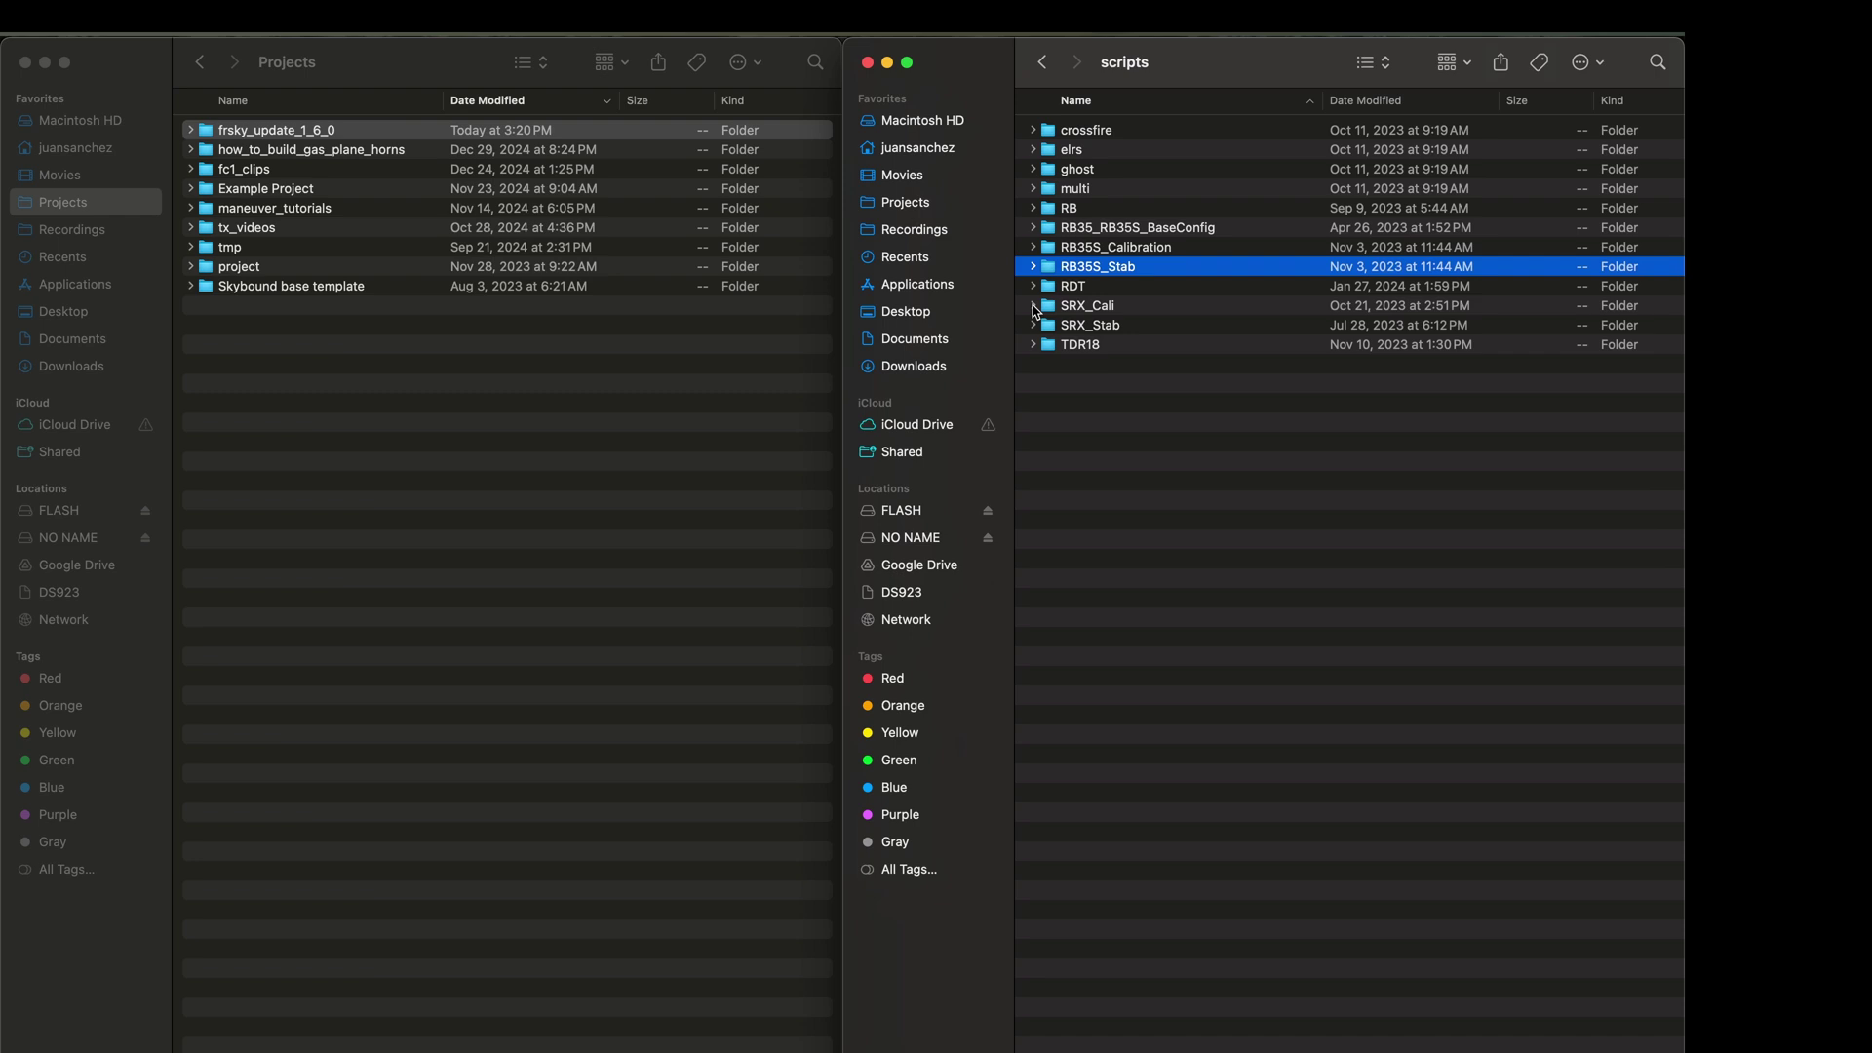
left_click(1053, 308)
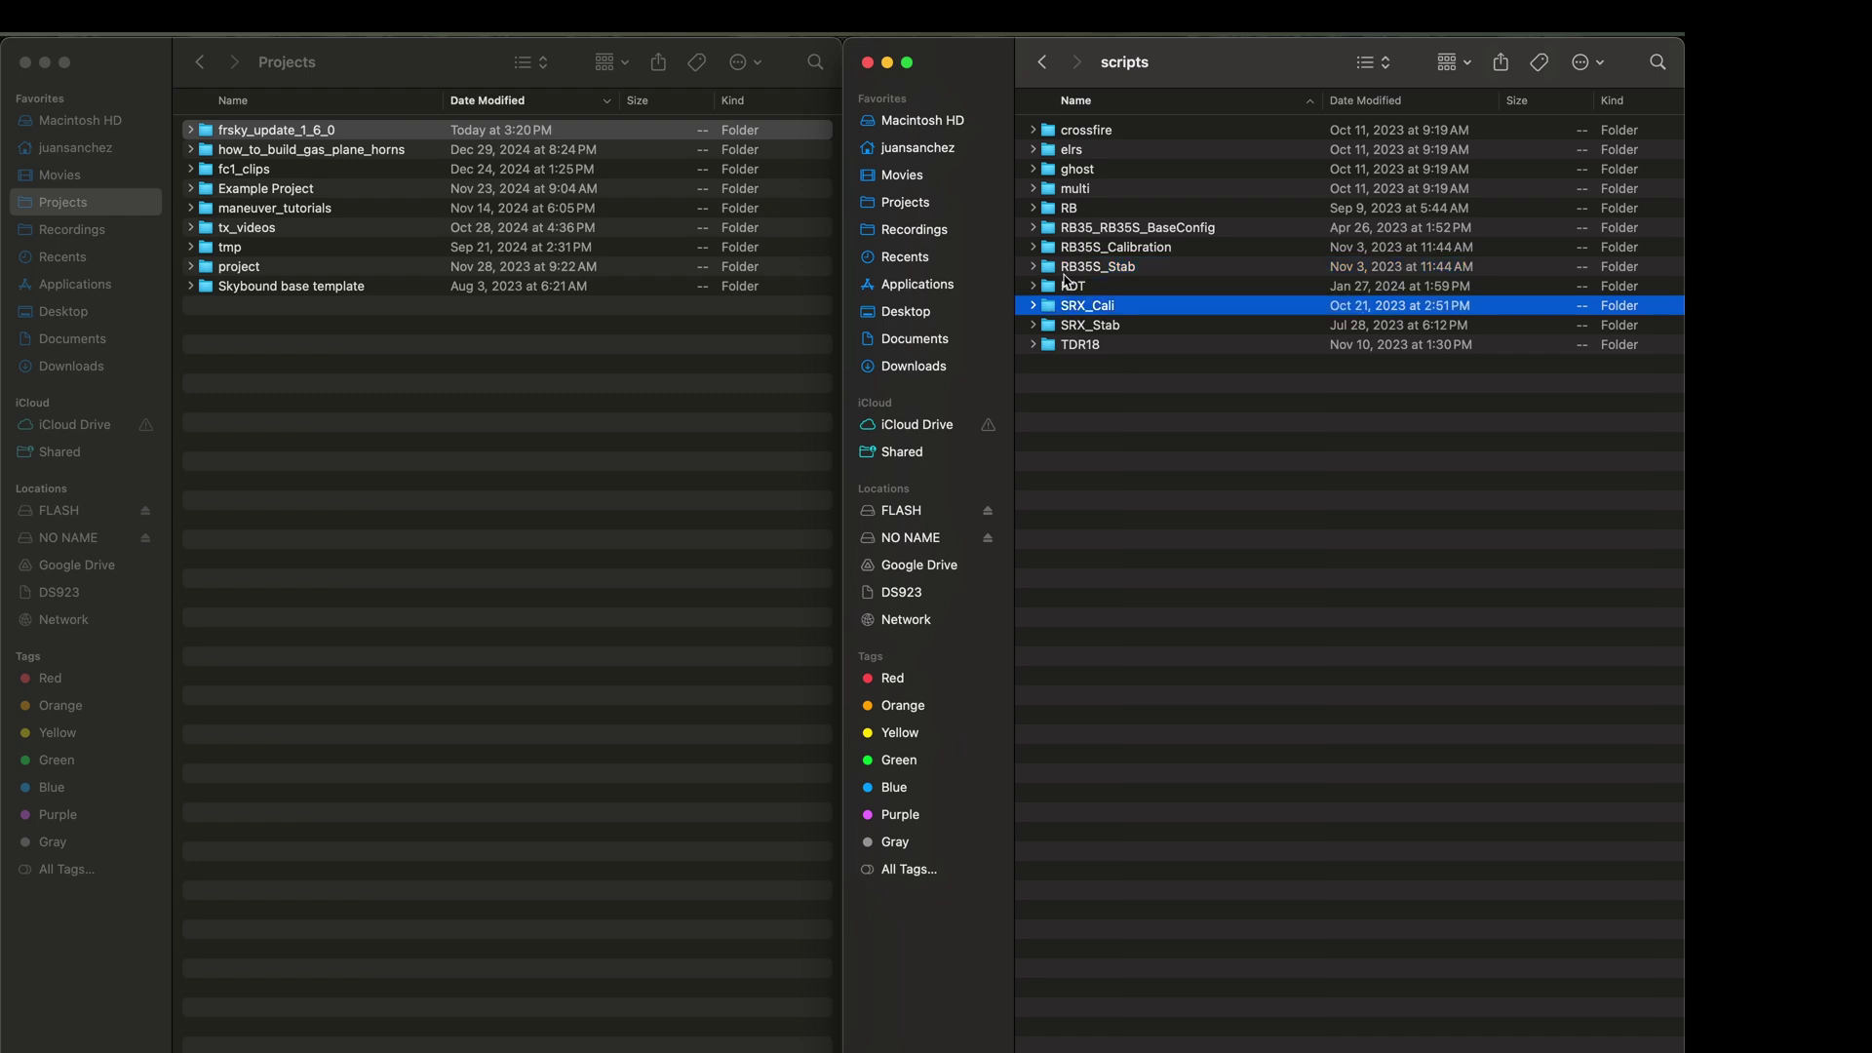
key("ctrl+Up")
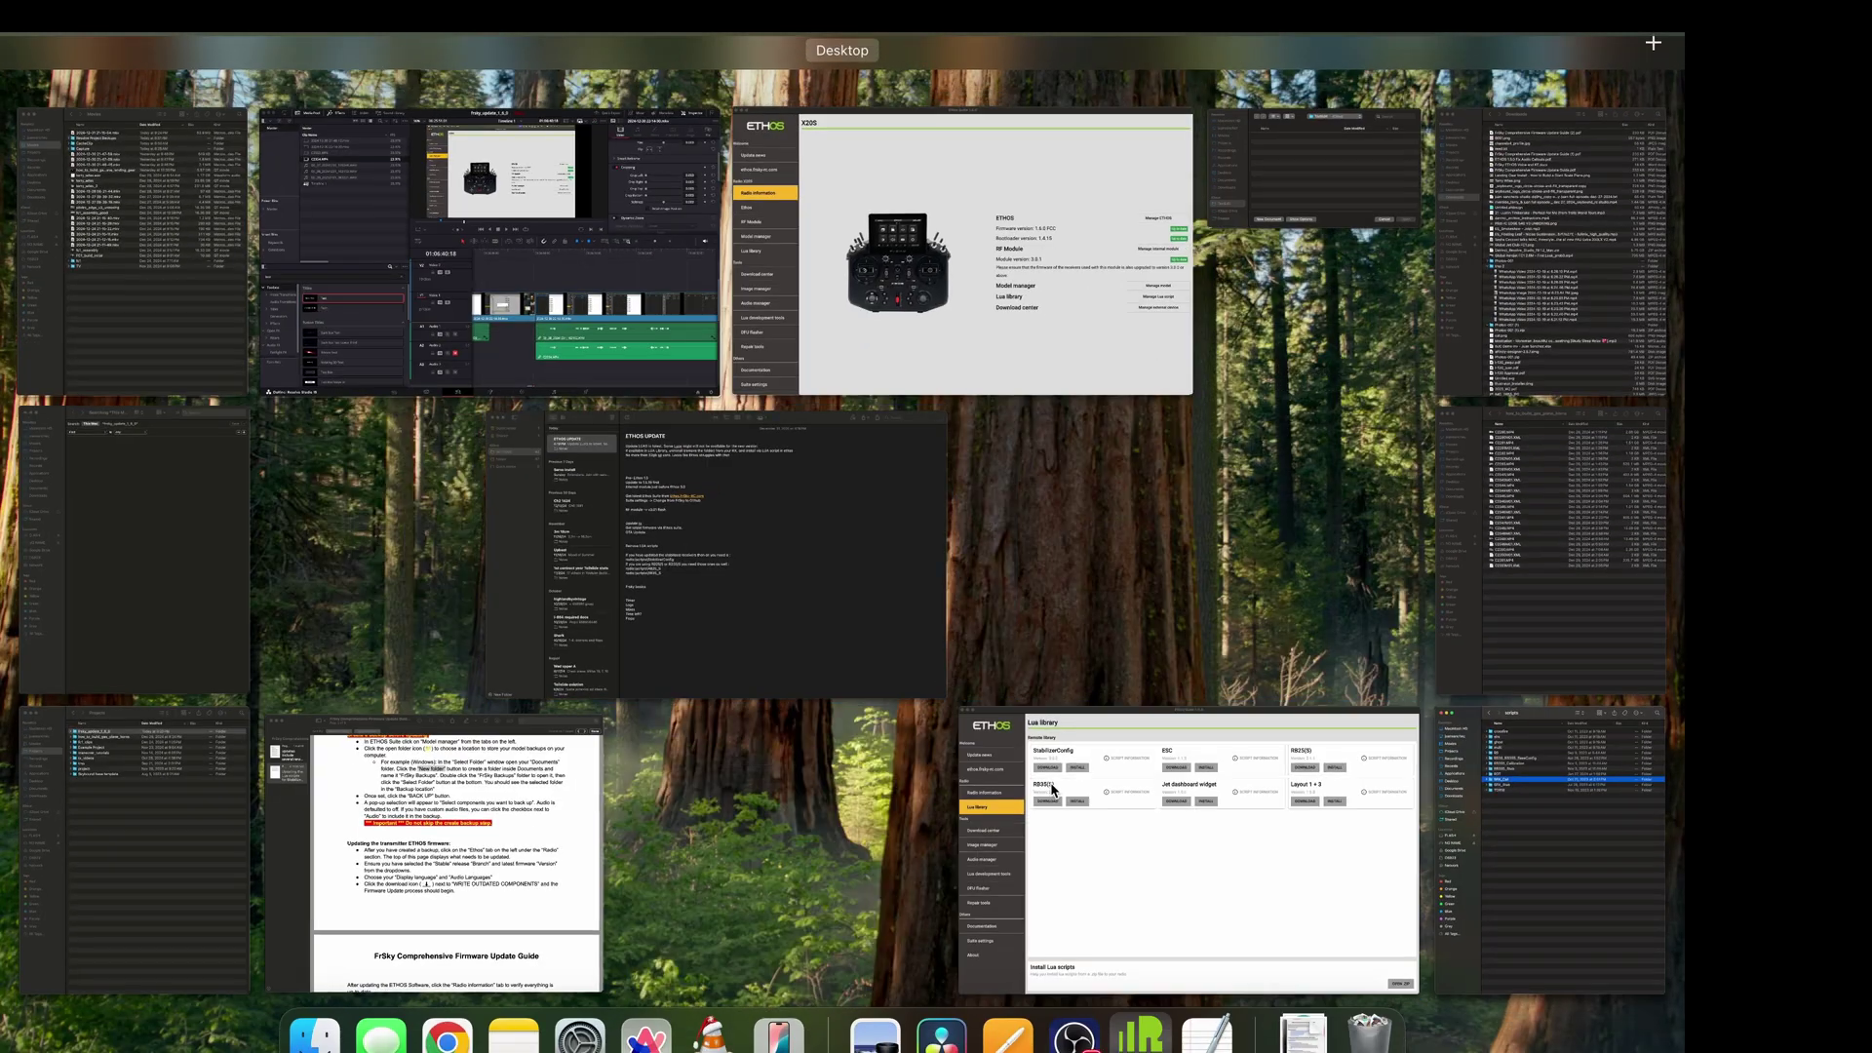
left_click(1180, 853)
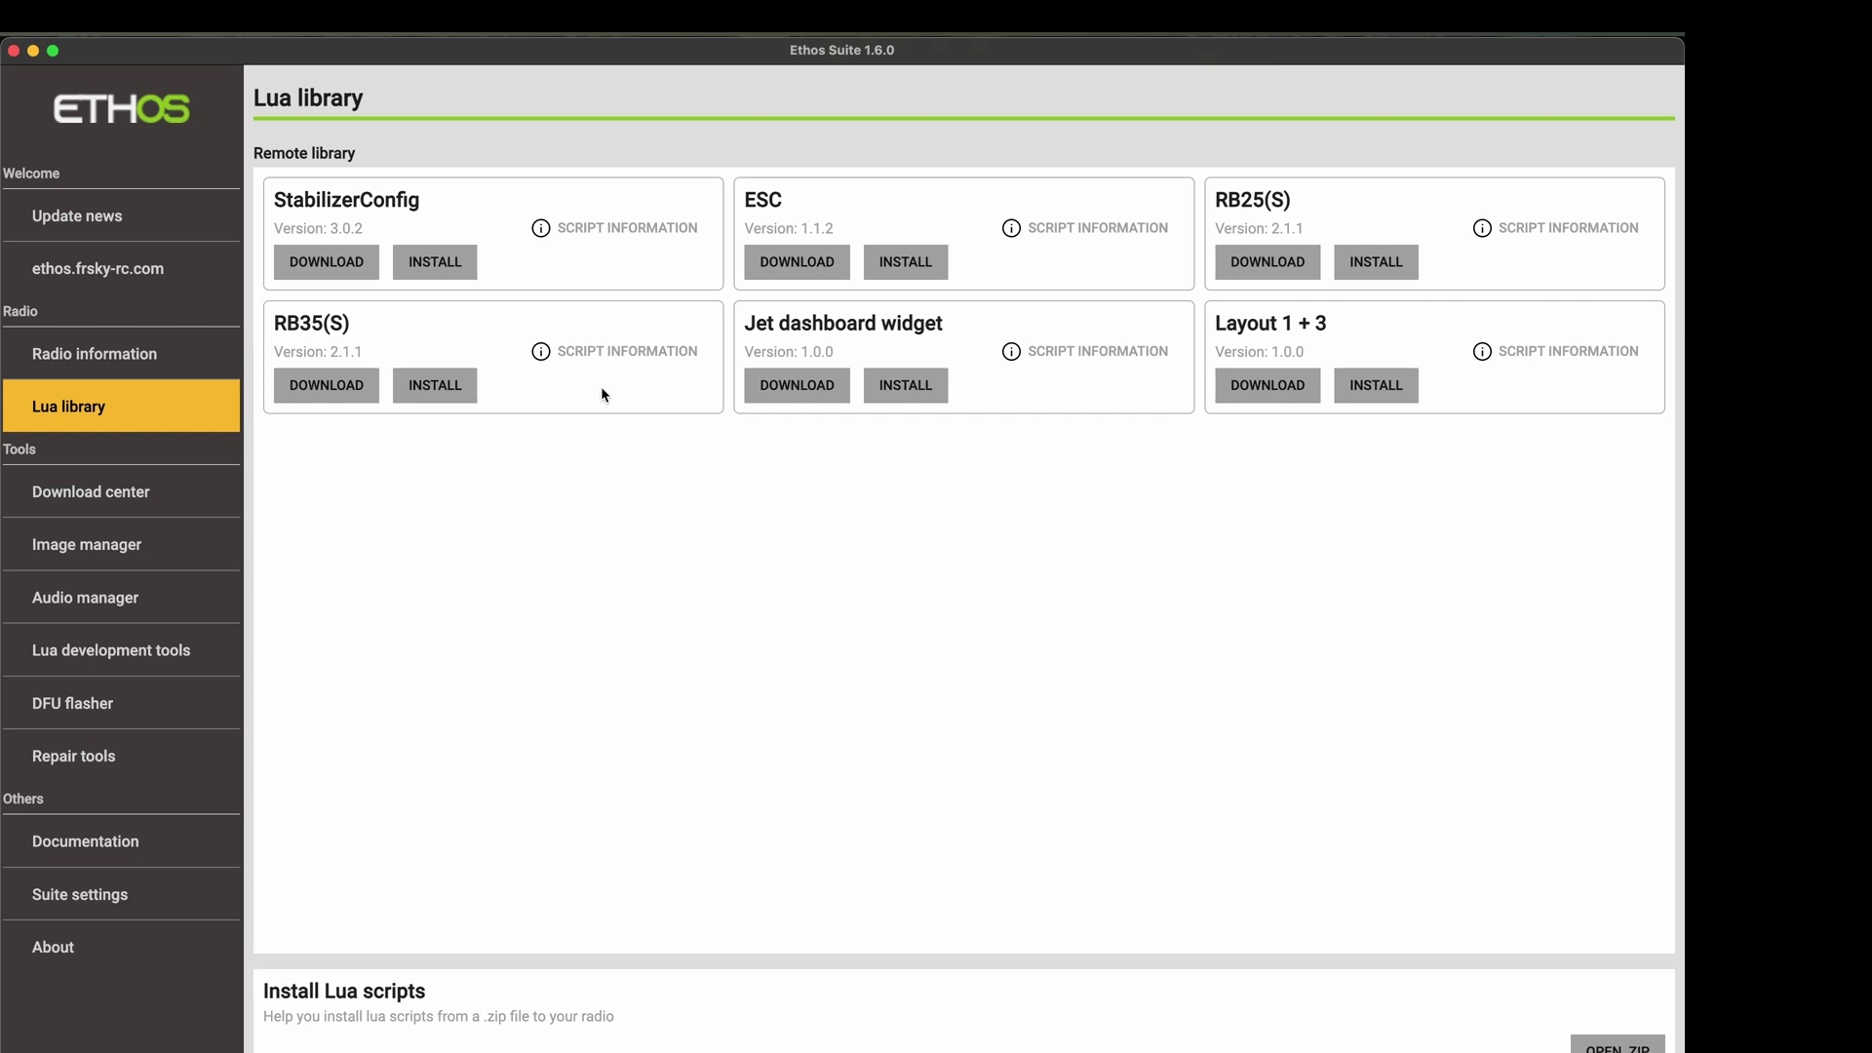
Return to the scripts folder in Finder and highlight RB35_RB35S_BaseConfig, RB35S_Calibration, RB35S_Stab and SRX_Cali, excluding RDT.
key("ctrl+Up")
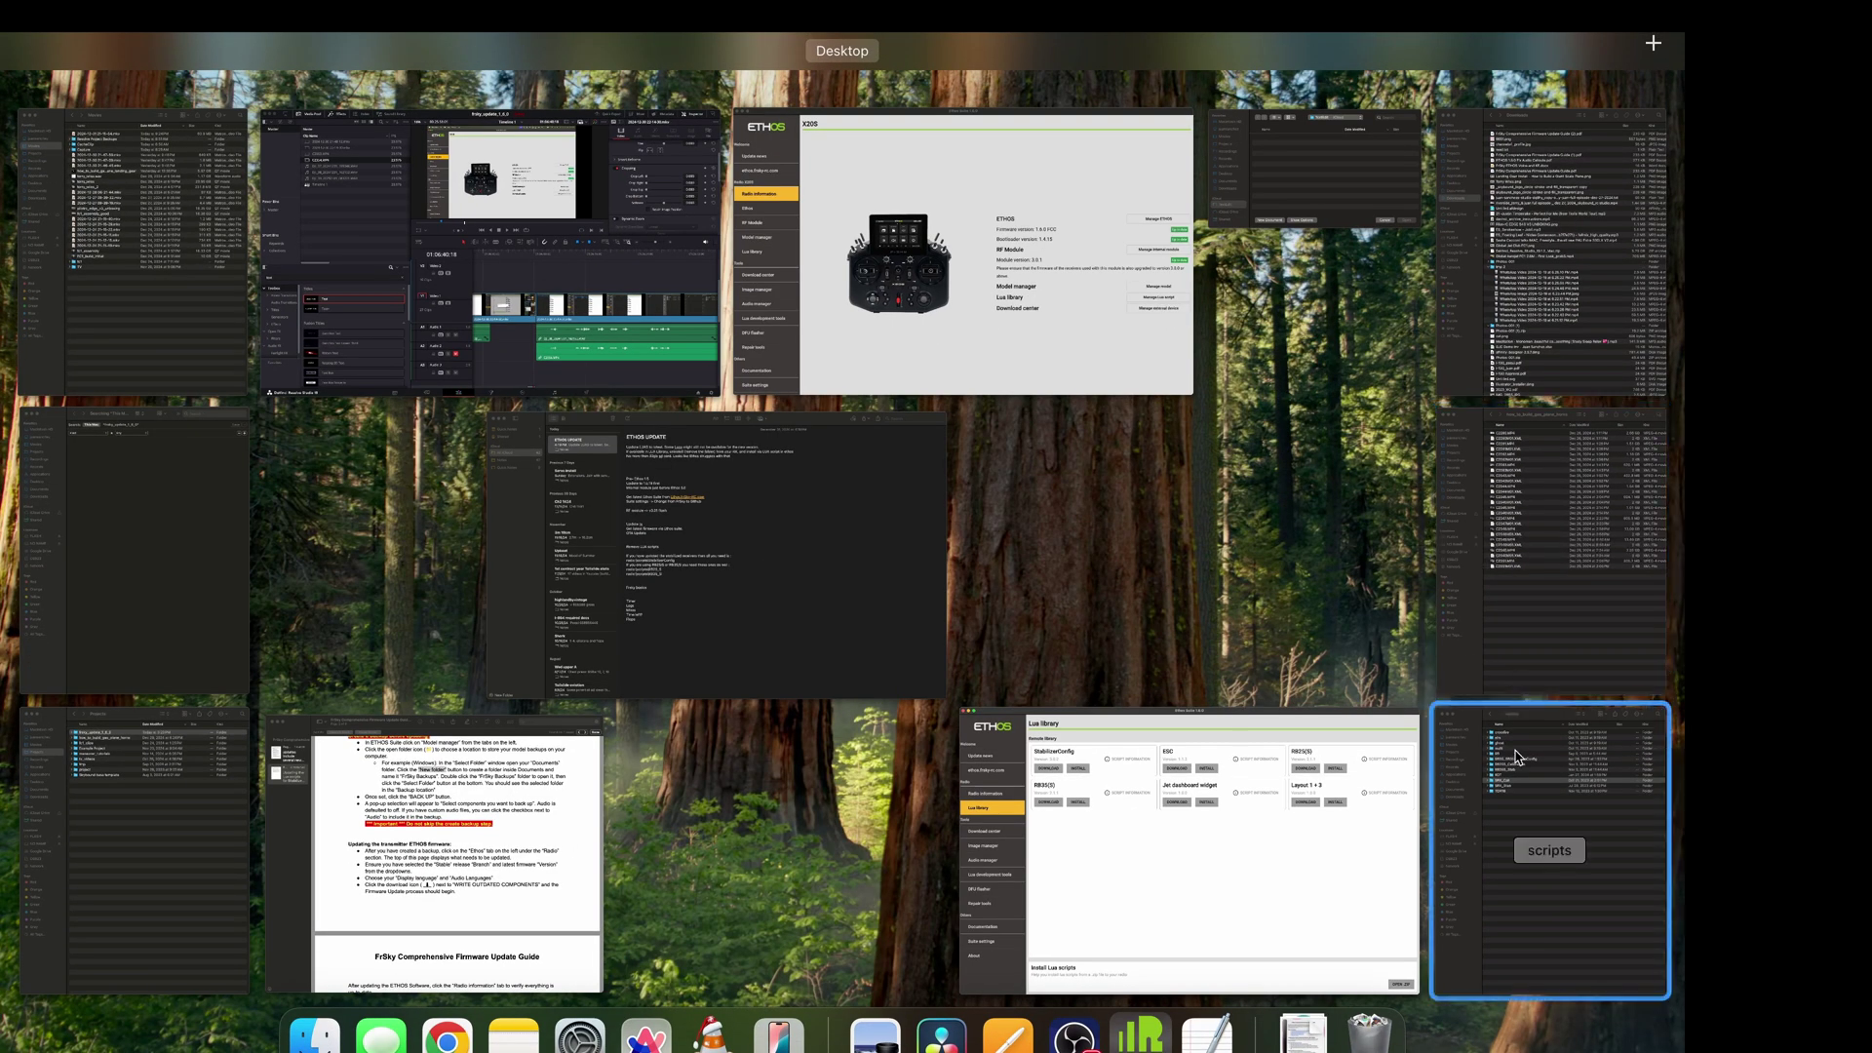
left_click(1517, 756)
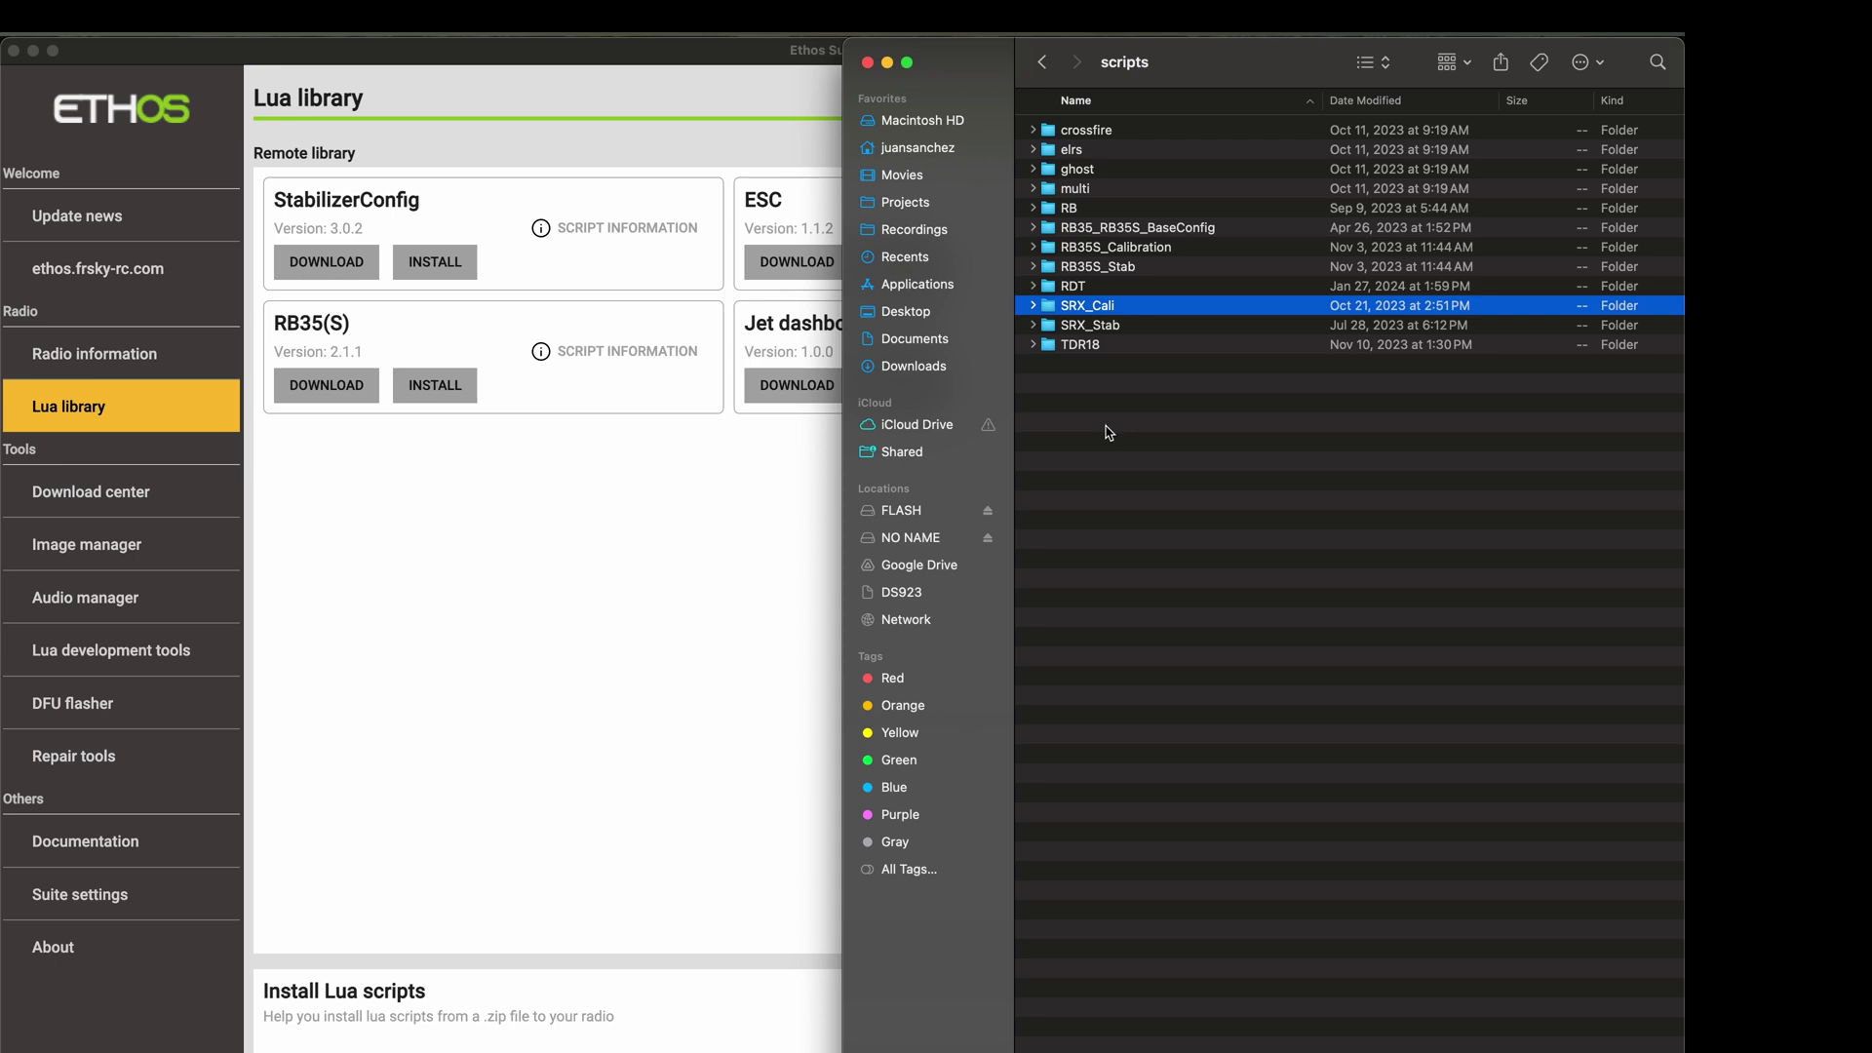
left_click(1090, 326, "shift")
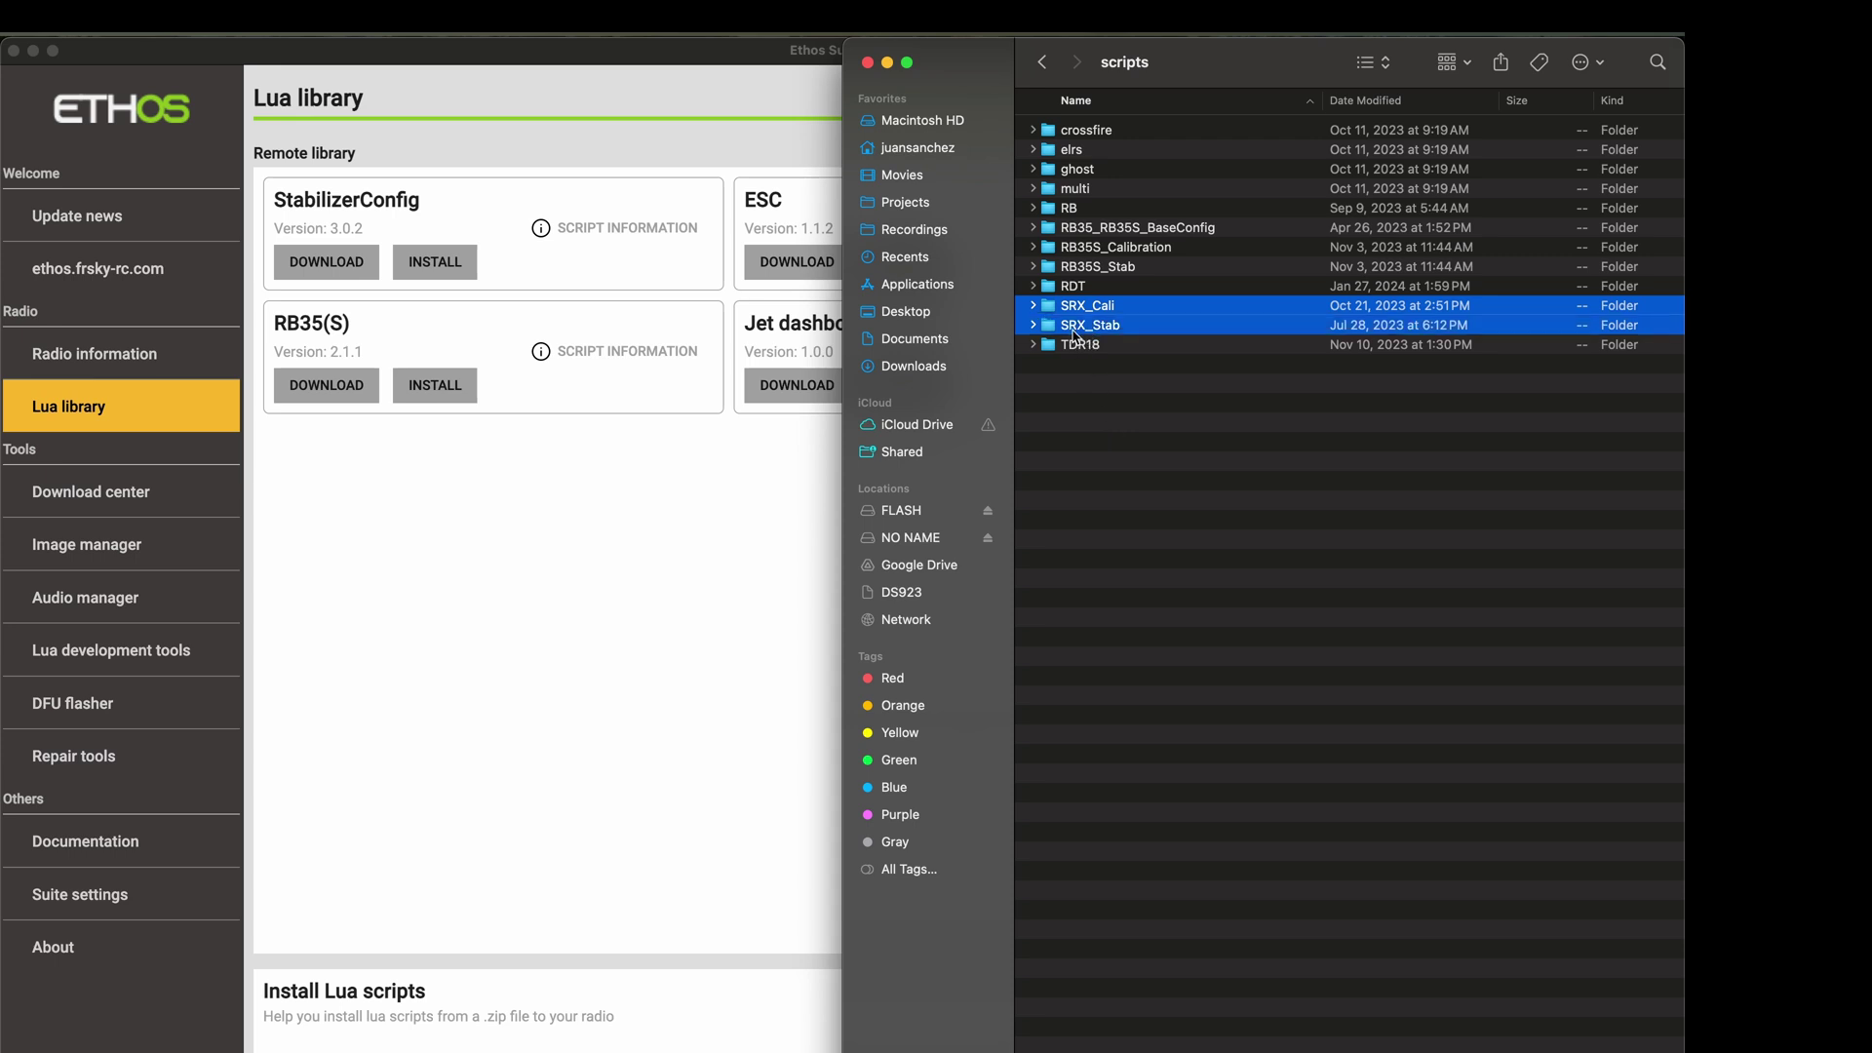
left_click(1085, 230, "shift")
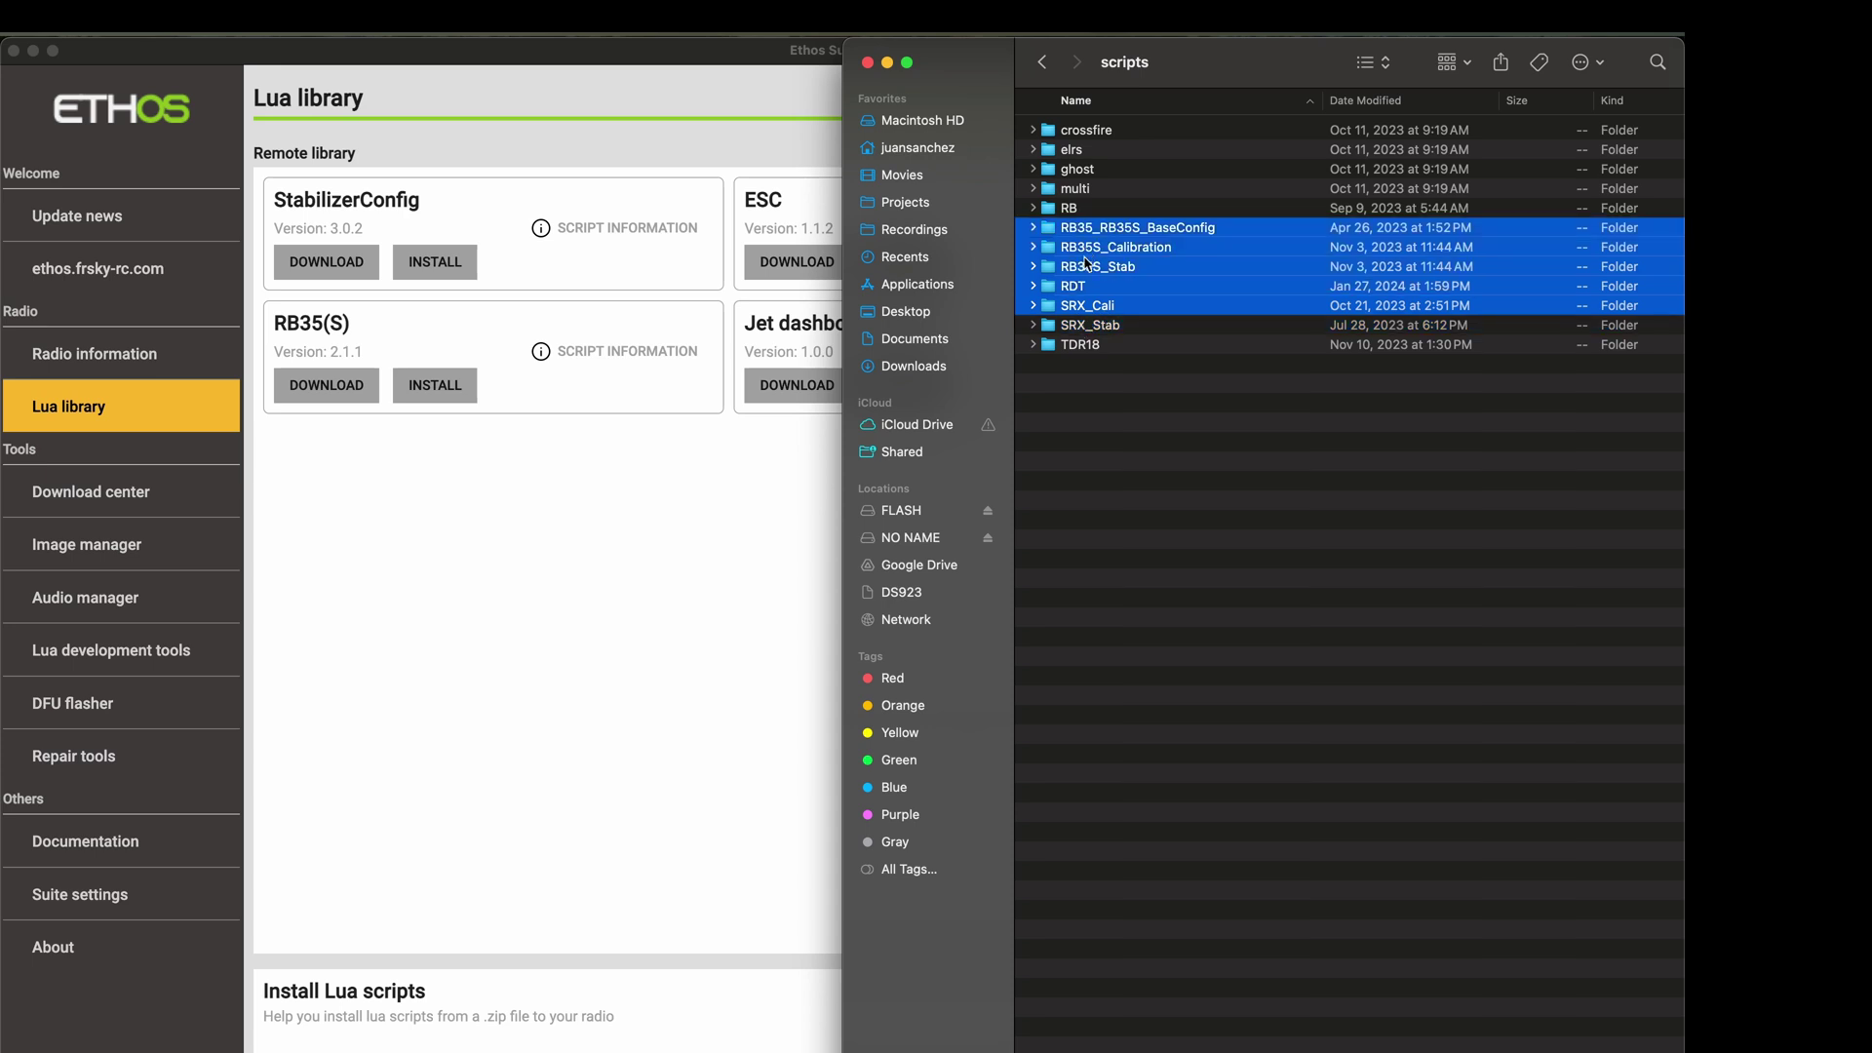
left_click(1082, 287, "super")
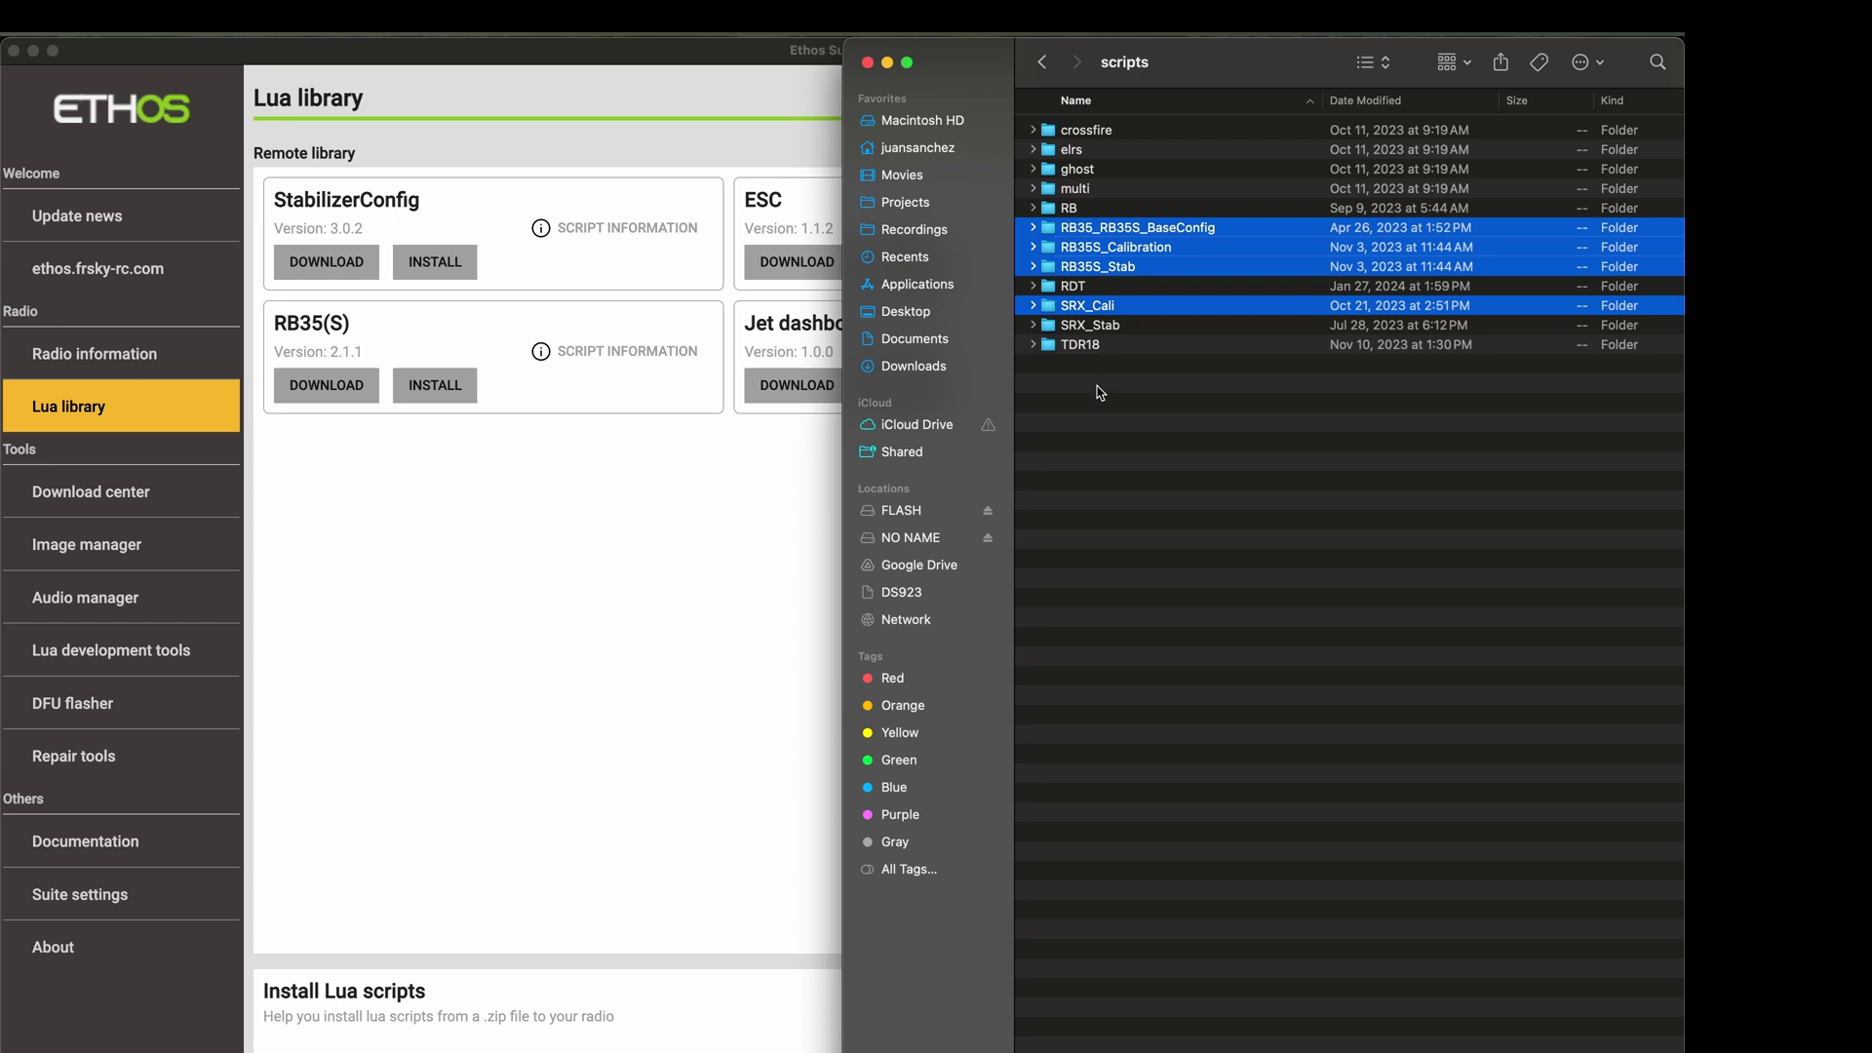
Highlight all script folders, clear the selection, and single out the TDR18 folder followed by the RDT folder.
left_click_drag(1099, 393, 1063, 141)
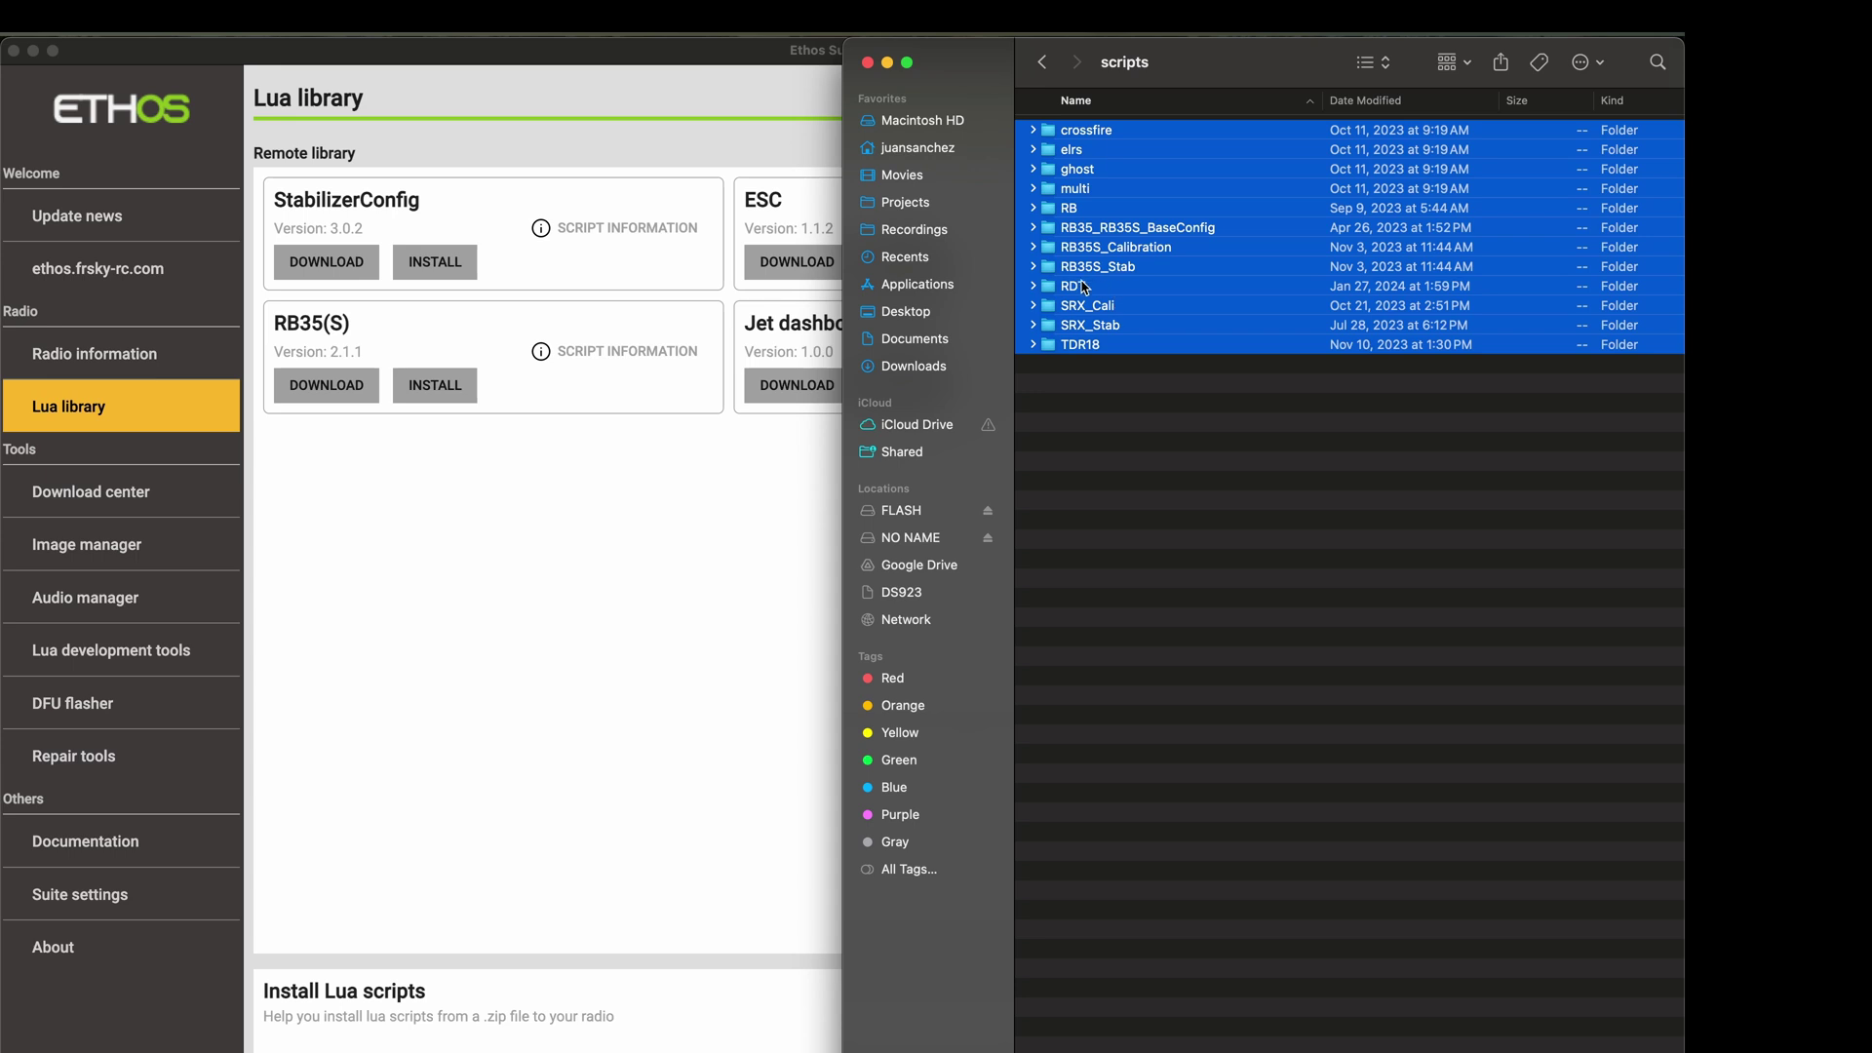
left_click(1105, 410)
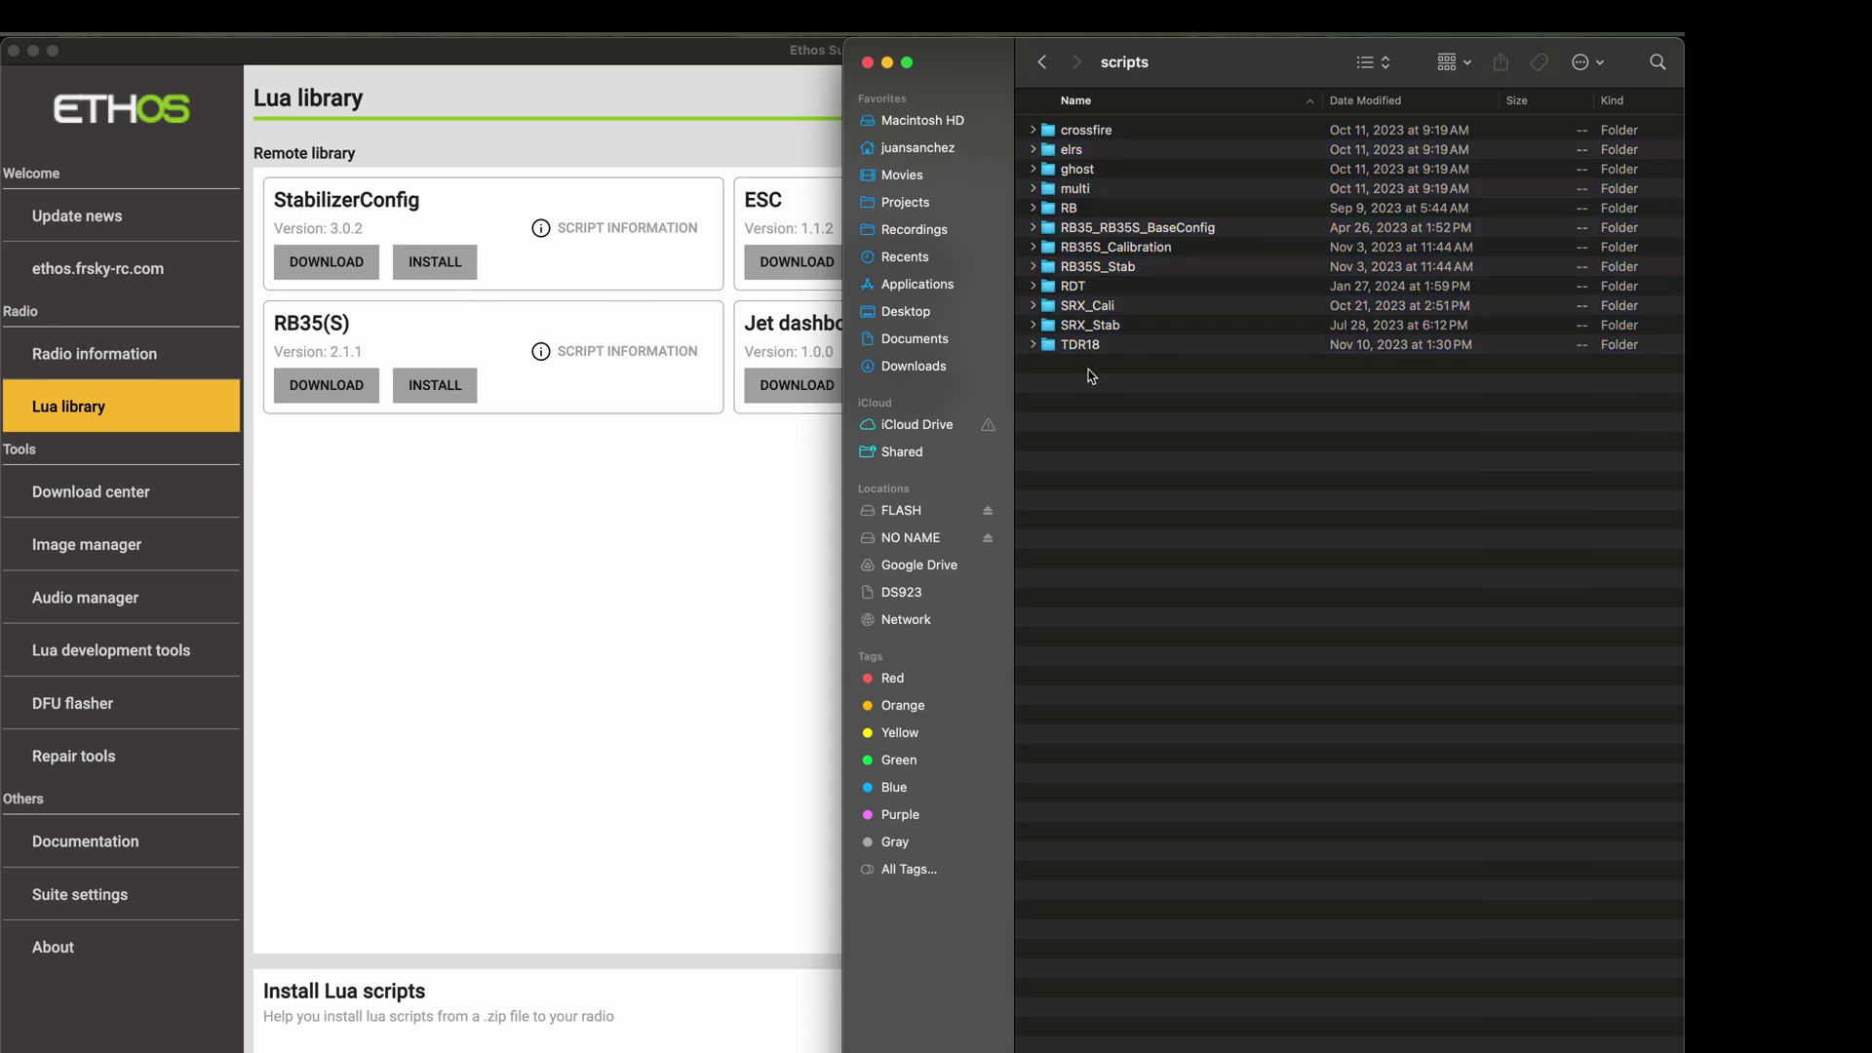
left_click(1083, 345)
left_click(1099, 288)
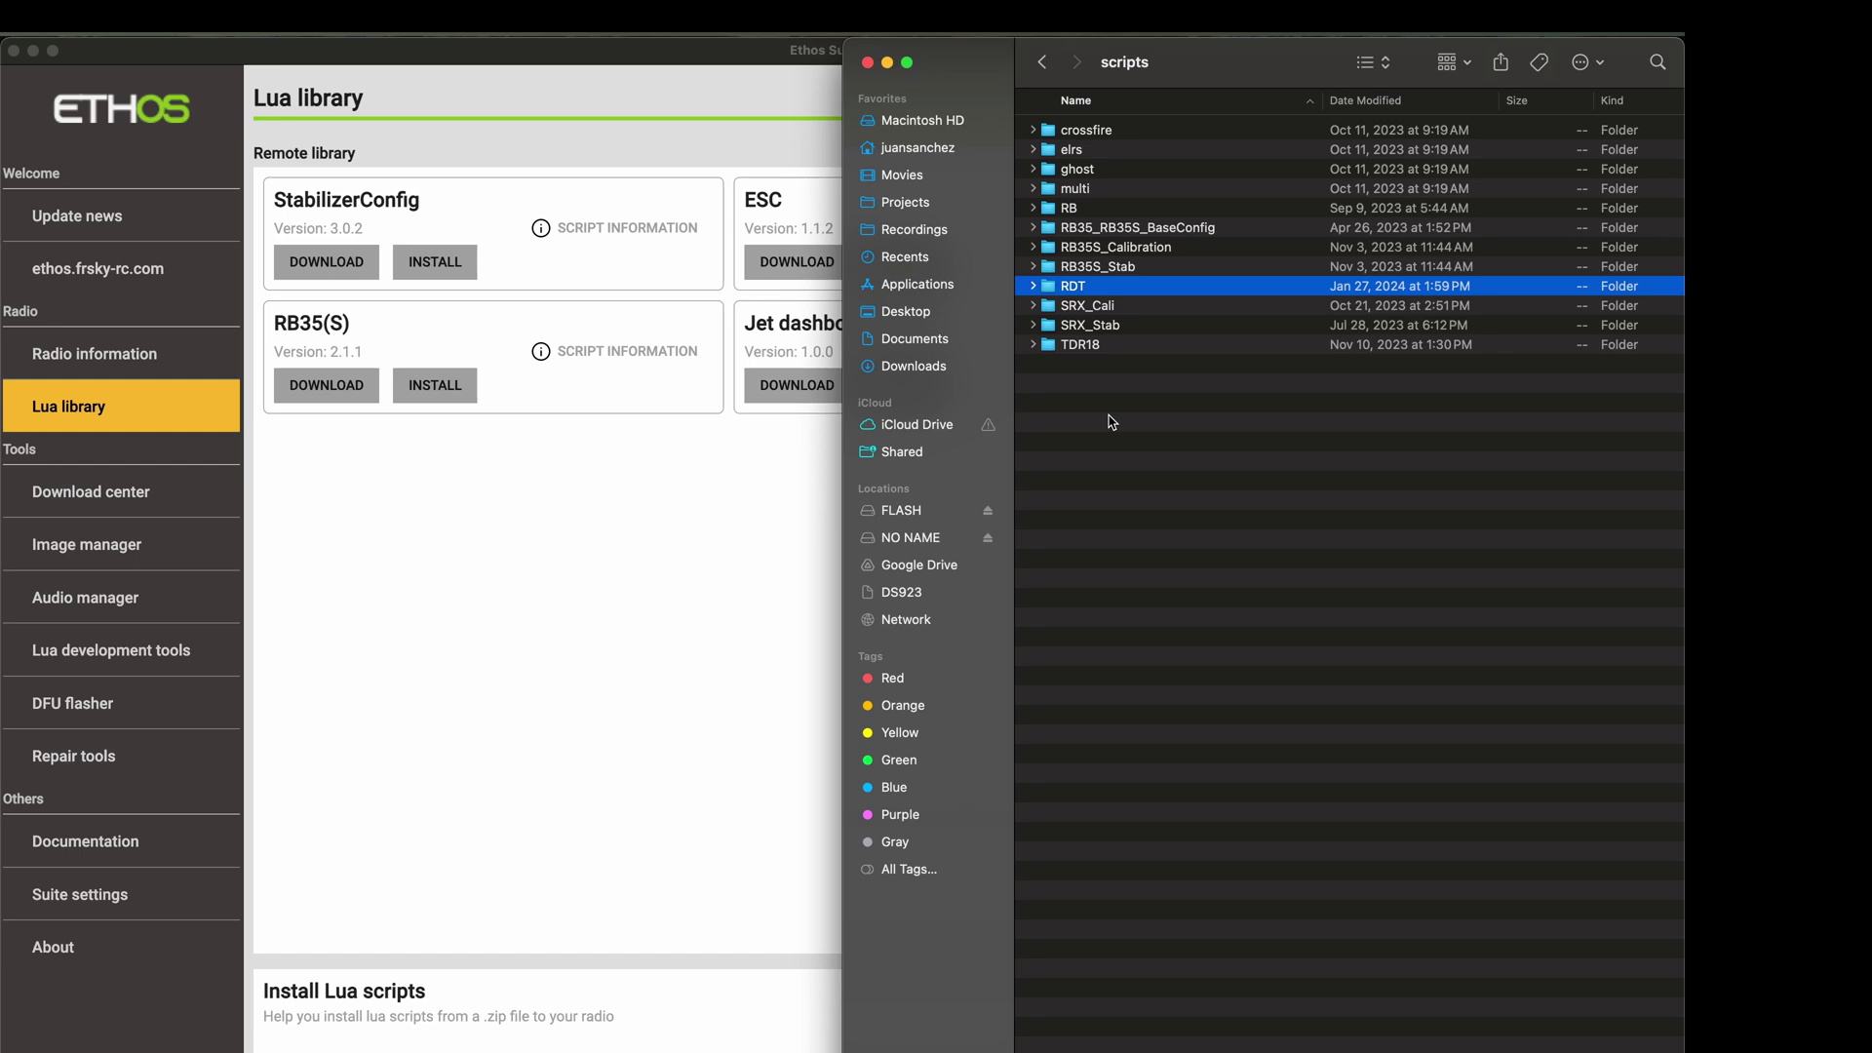
Move all the script folders in scripts, from crossfire to TDR18, to the Trash.
left_click(1304, 344)
left_click(1345, 286)
left_click_drag(1142, 407, 1111, 144)
right_click(1110, 138)
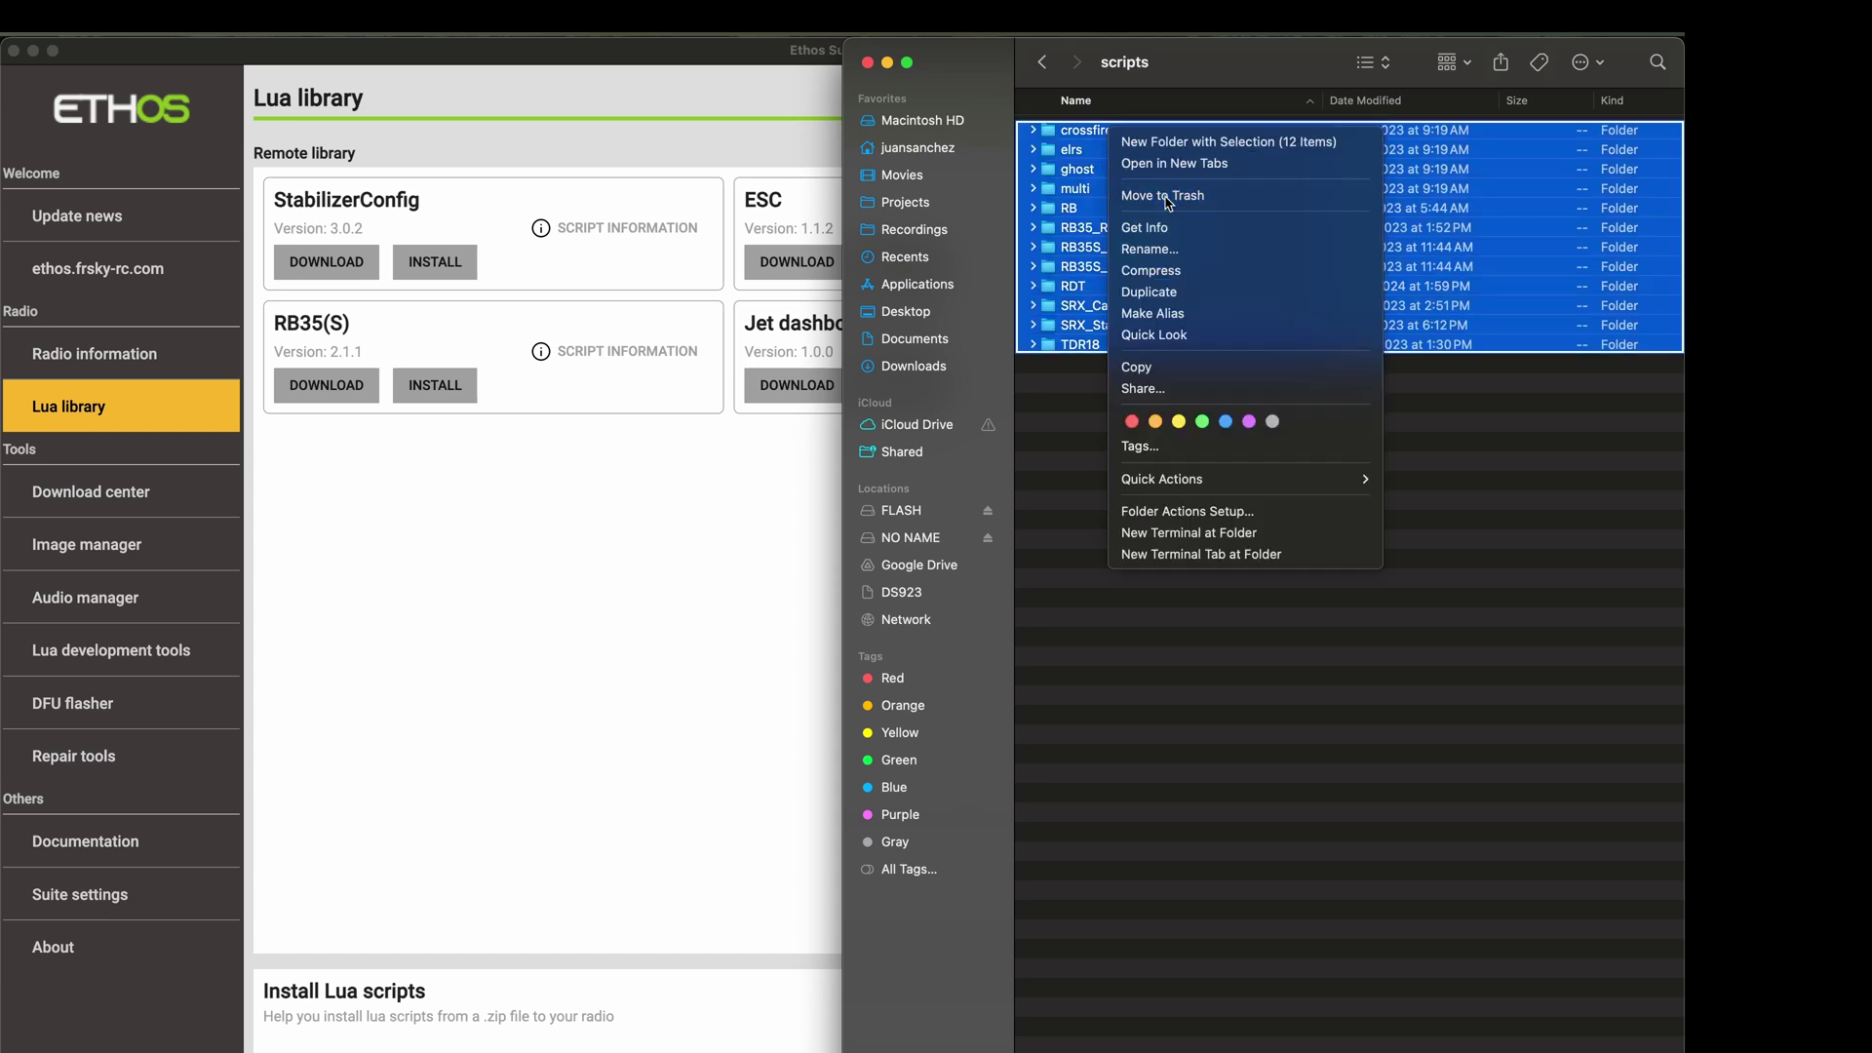
left_click(1135, 194)
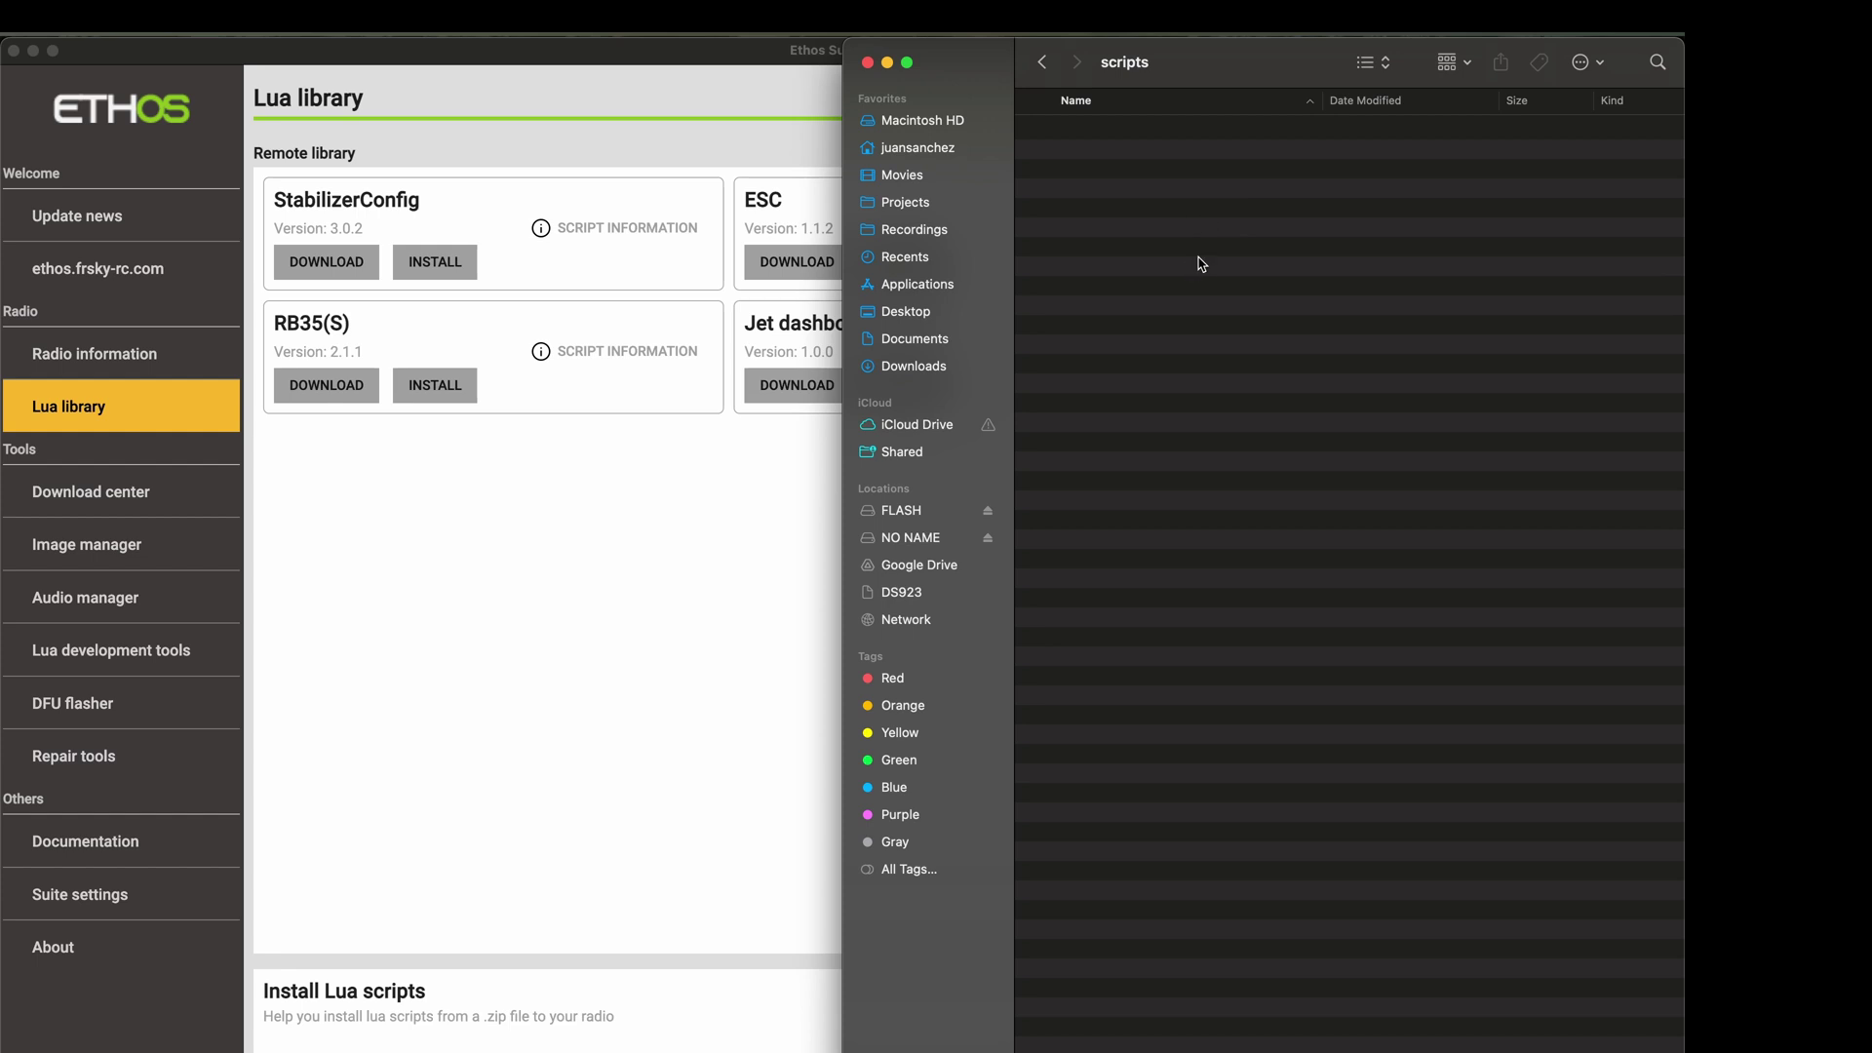
Switch to Ethos Suite and install the StabilizerConfig 3.0.2 script from the remote Lua library on the radio.
left_click(576, 582)
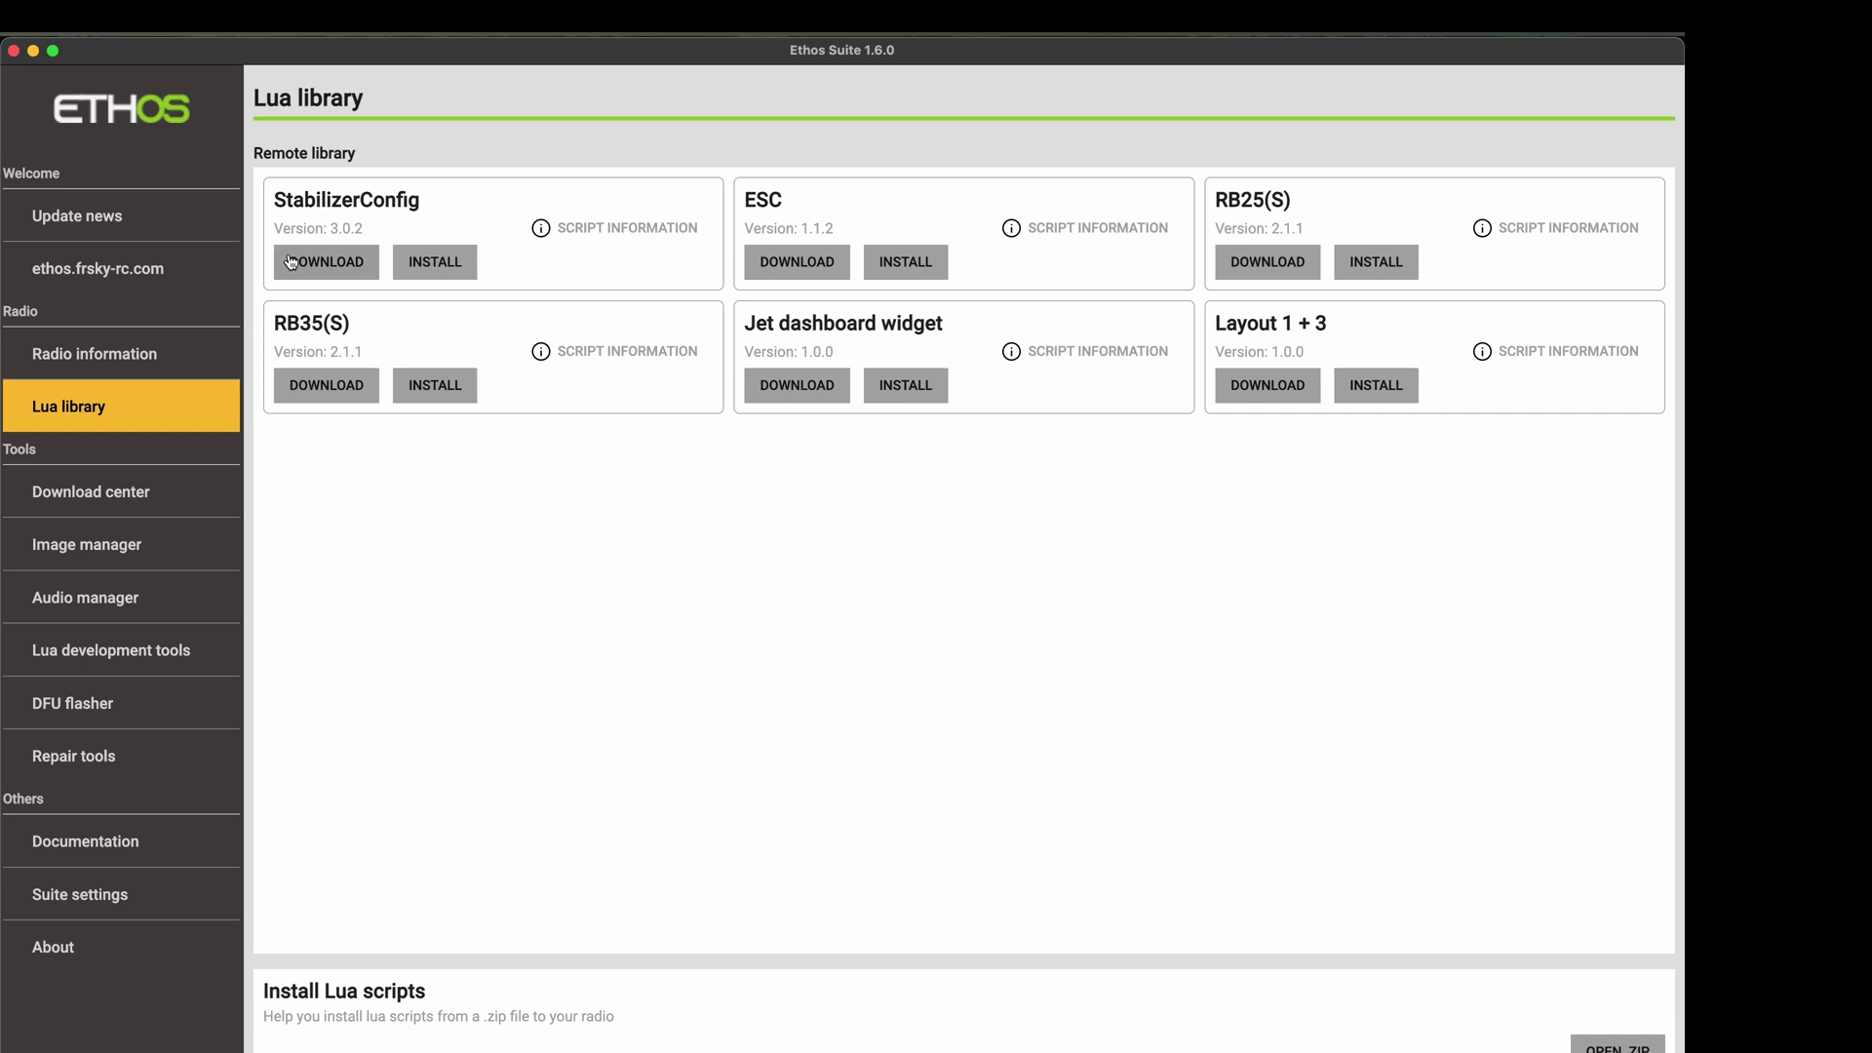
left_click(452, 265)
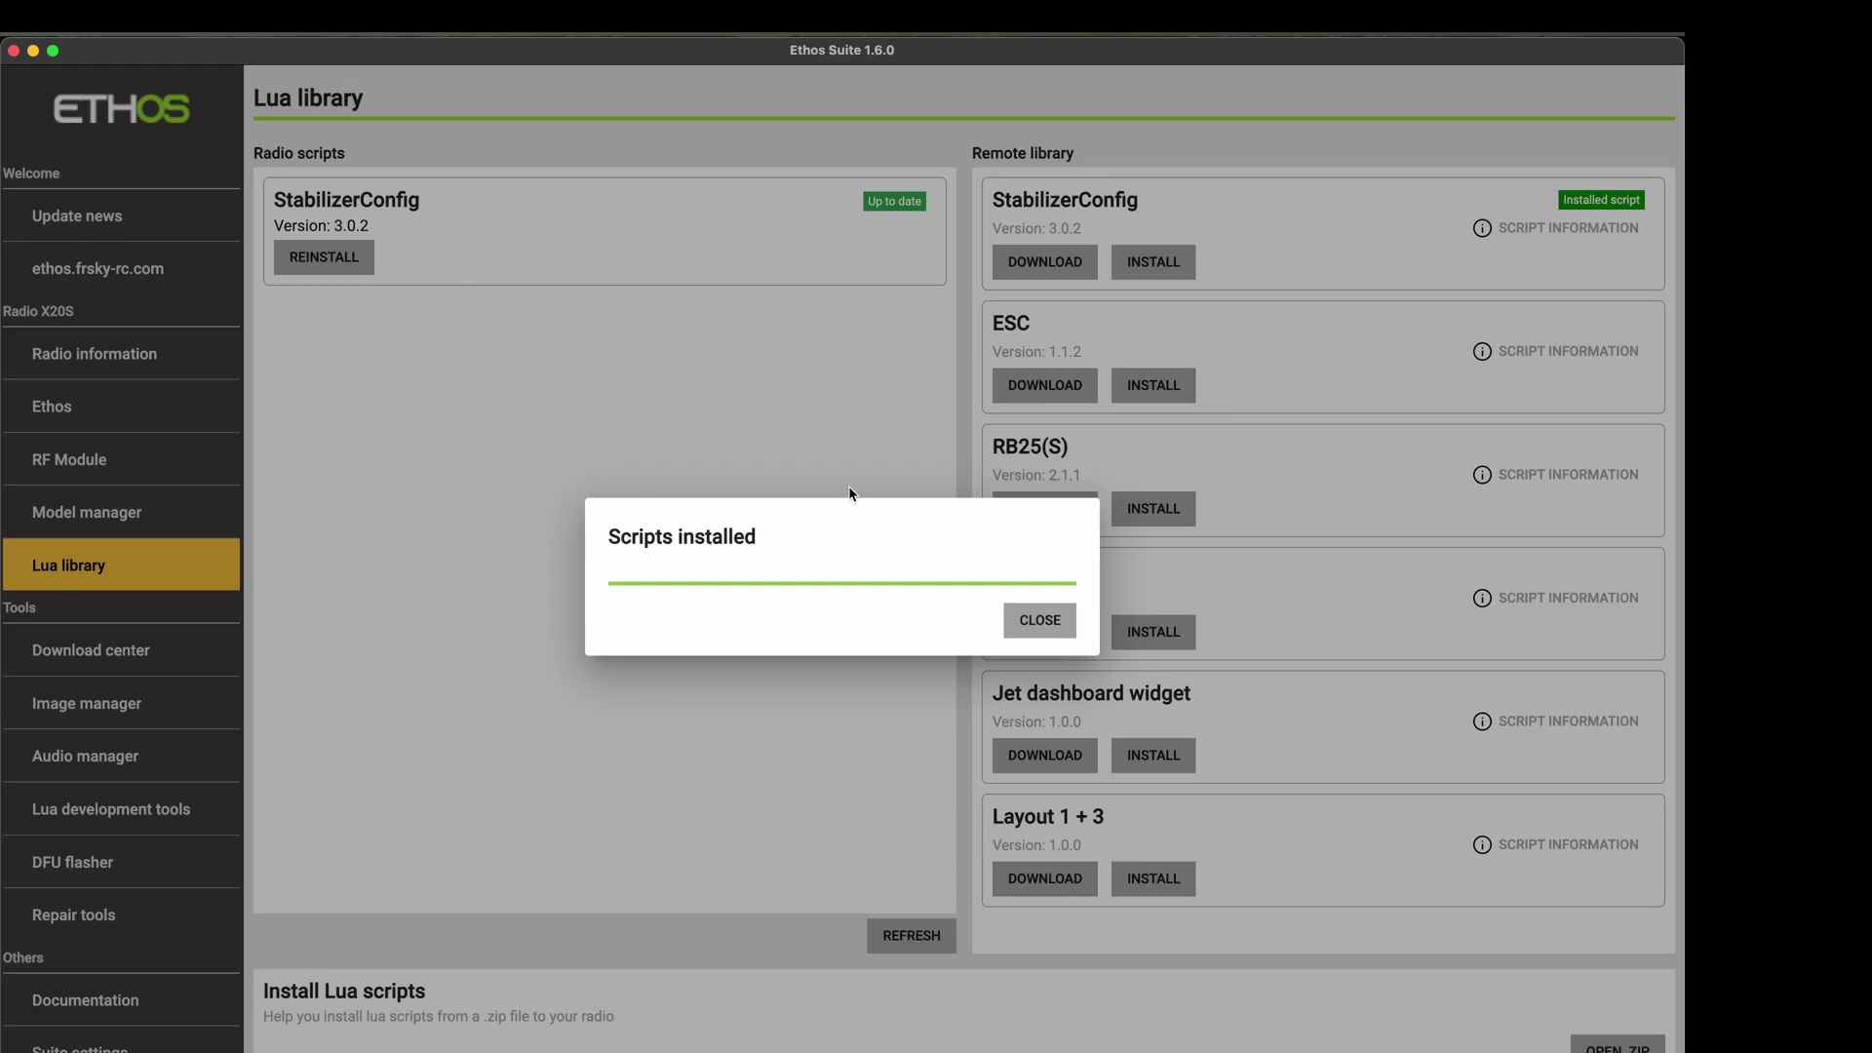
left_click(1039, 620)
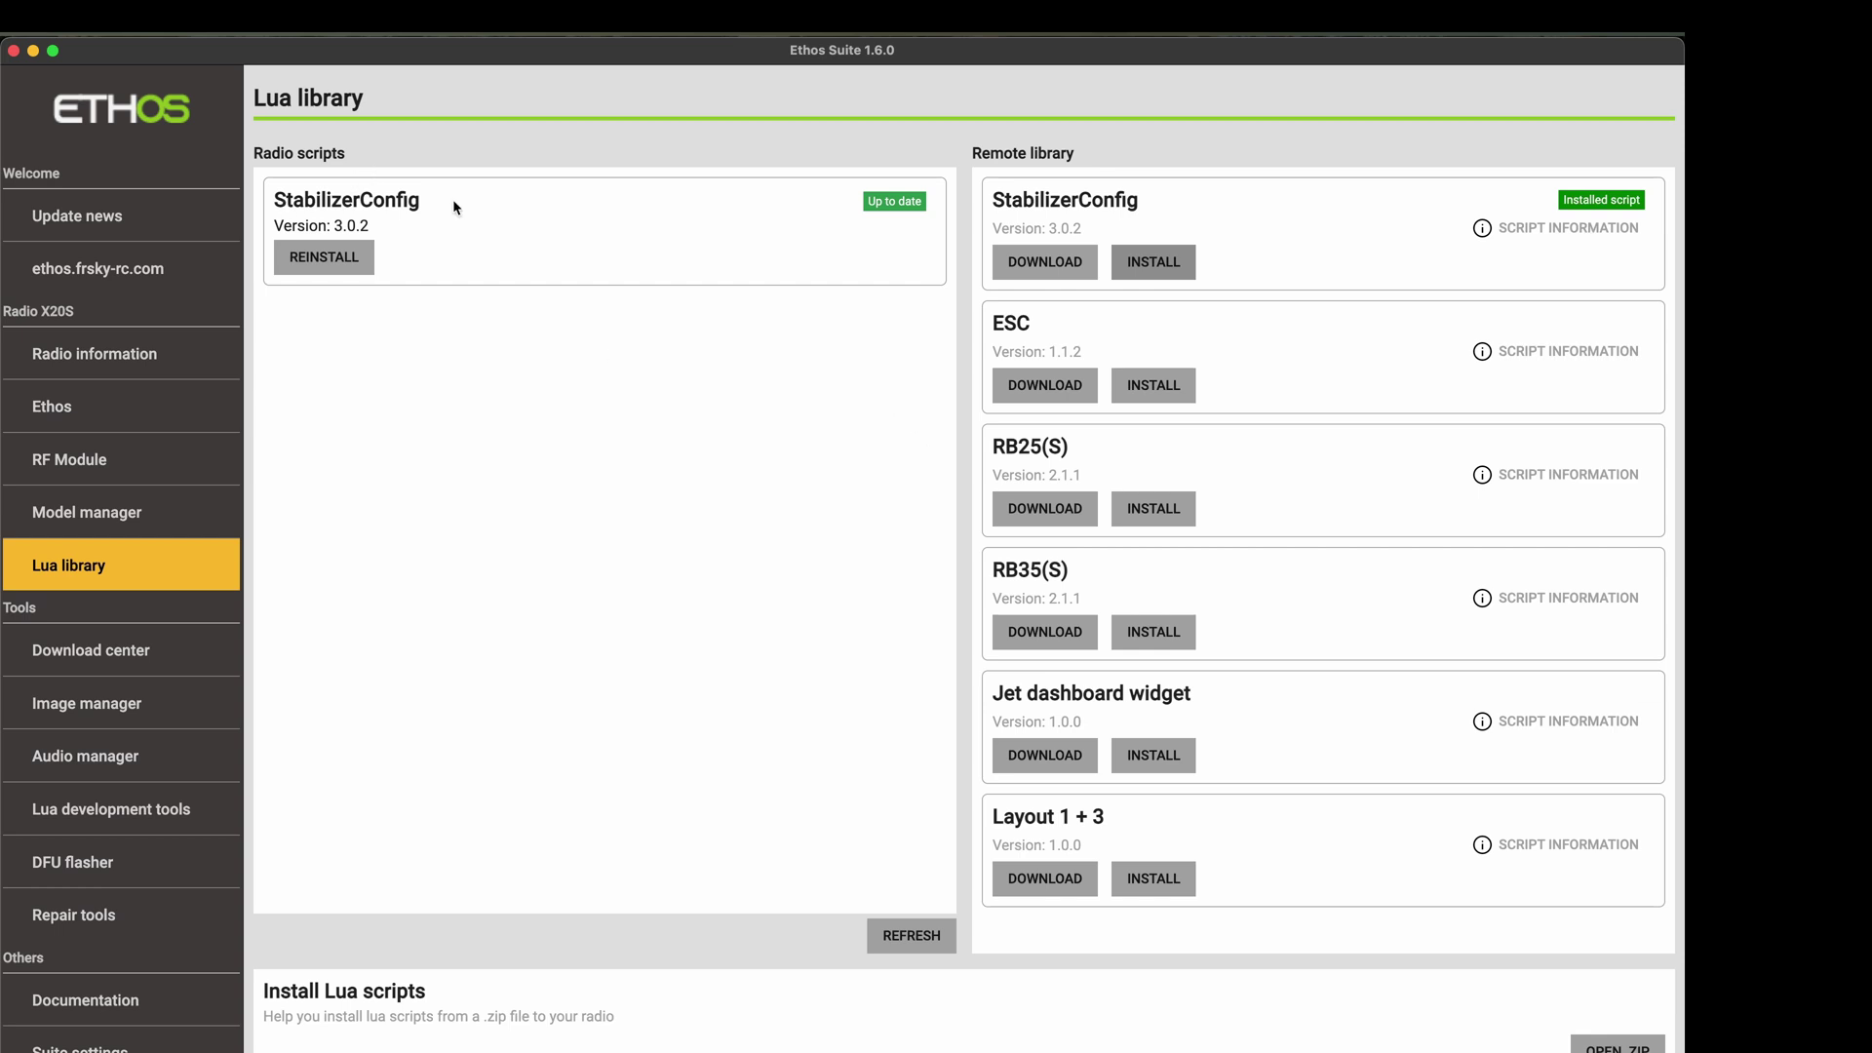
Go to the radio's Ethos page and eject the X20S drives.
left_click(136, 362)
left_click(102, 402)
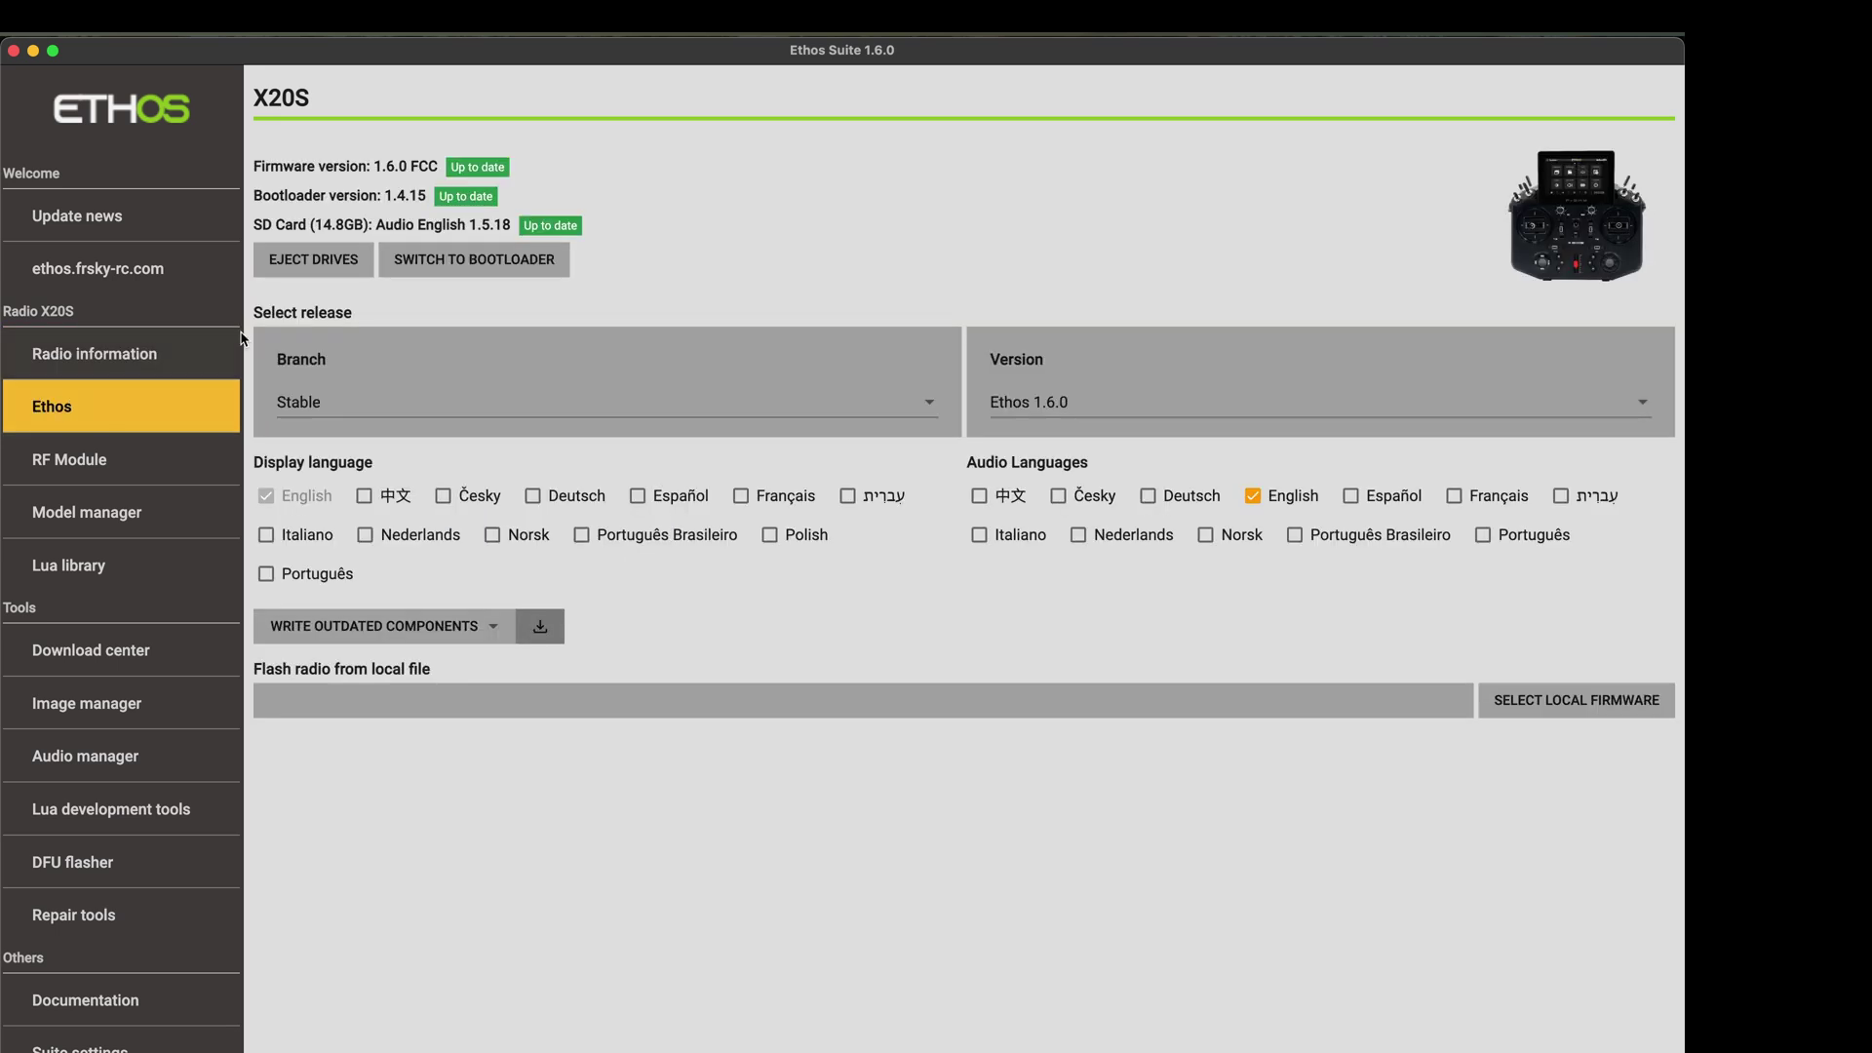
left_click(306, 262)
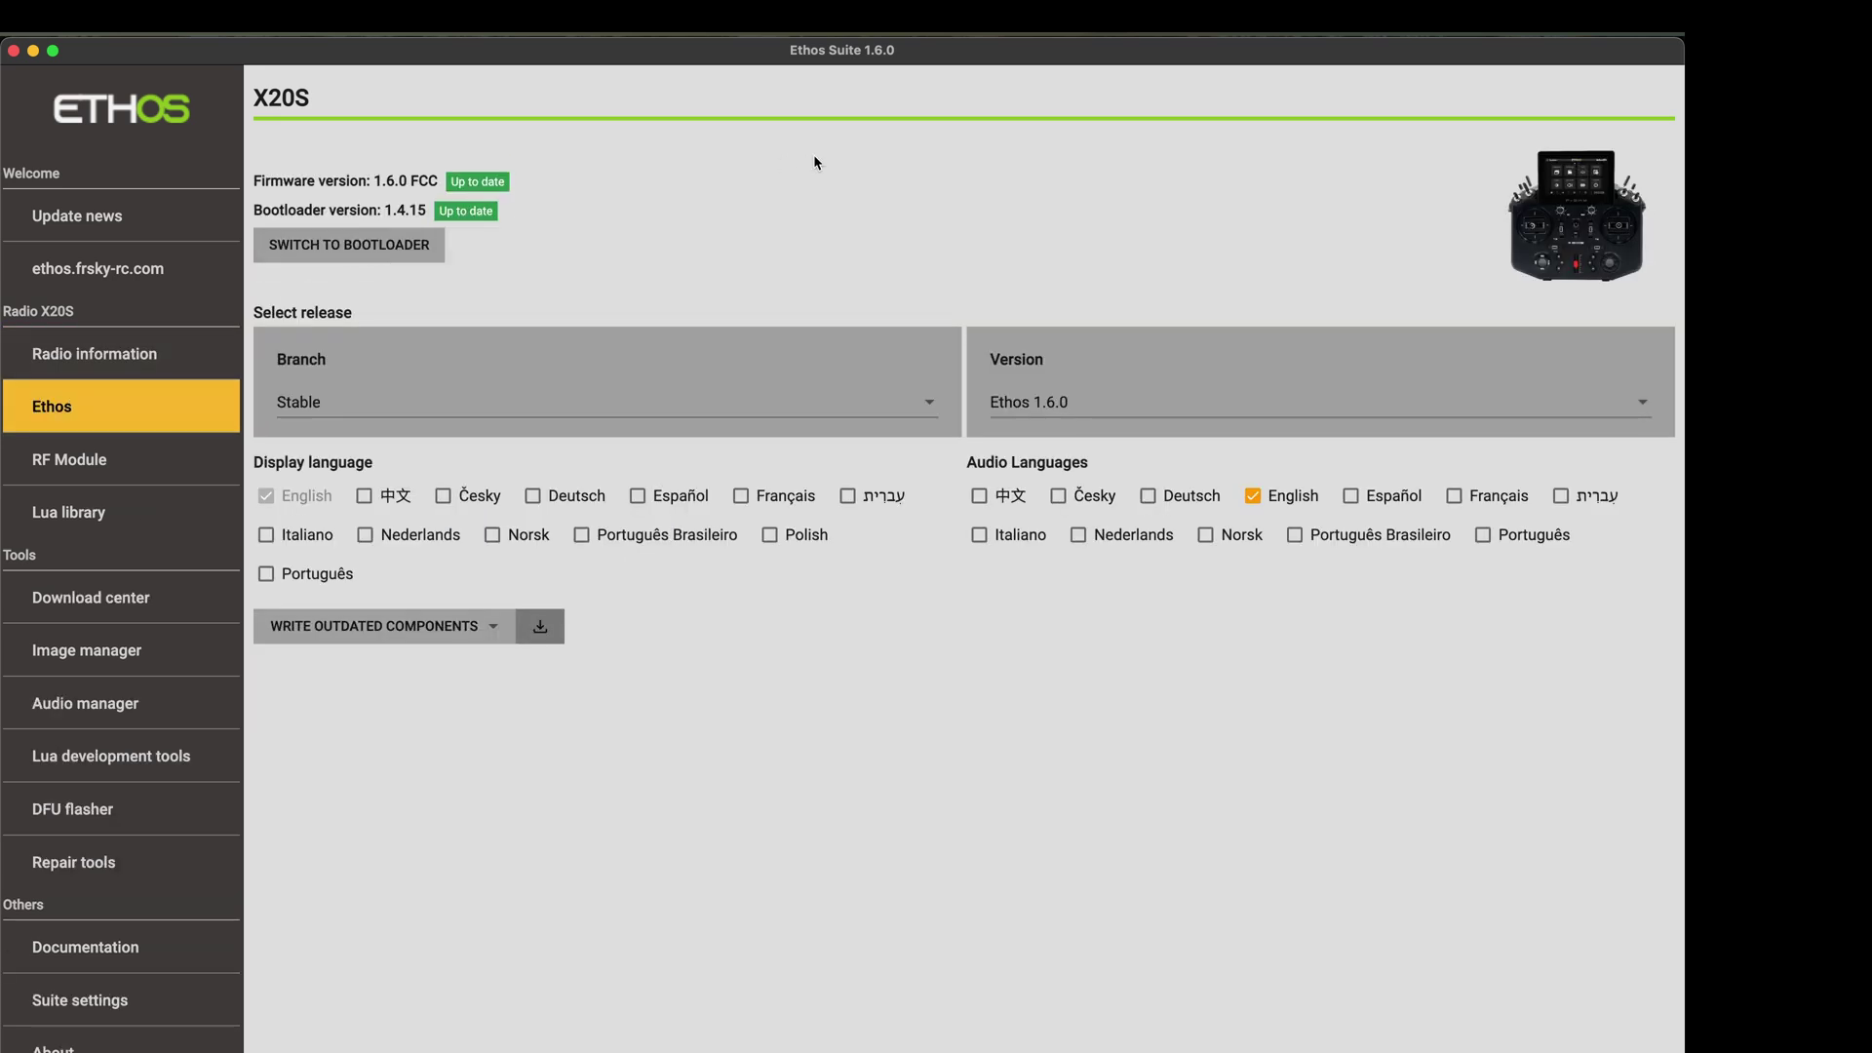